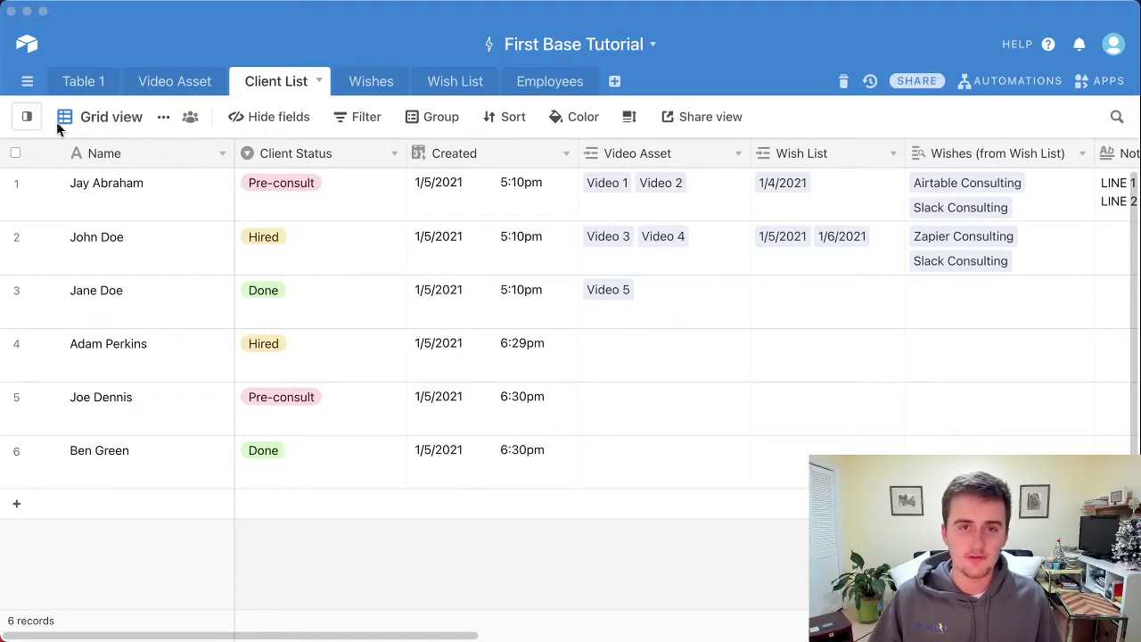
Step: Examine the available and suggested view types for the Client List table
left_click(27, 123)
left_click(26, 123)
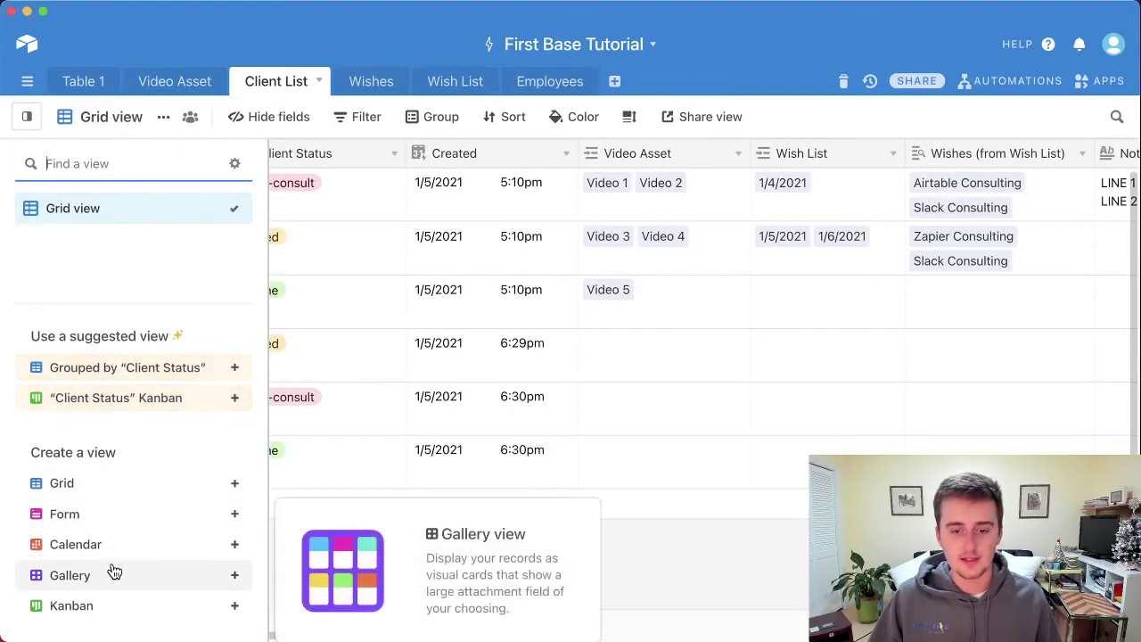
mouse_move(75, 566)
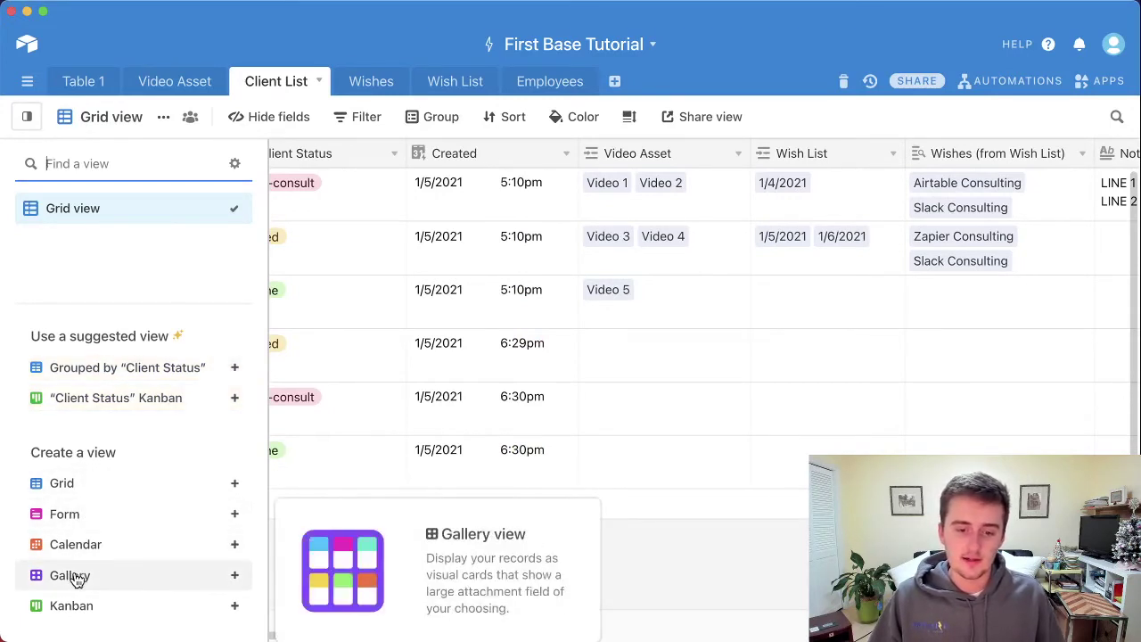
mouse_move(100, 367)
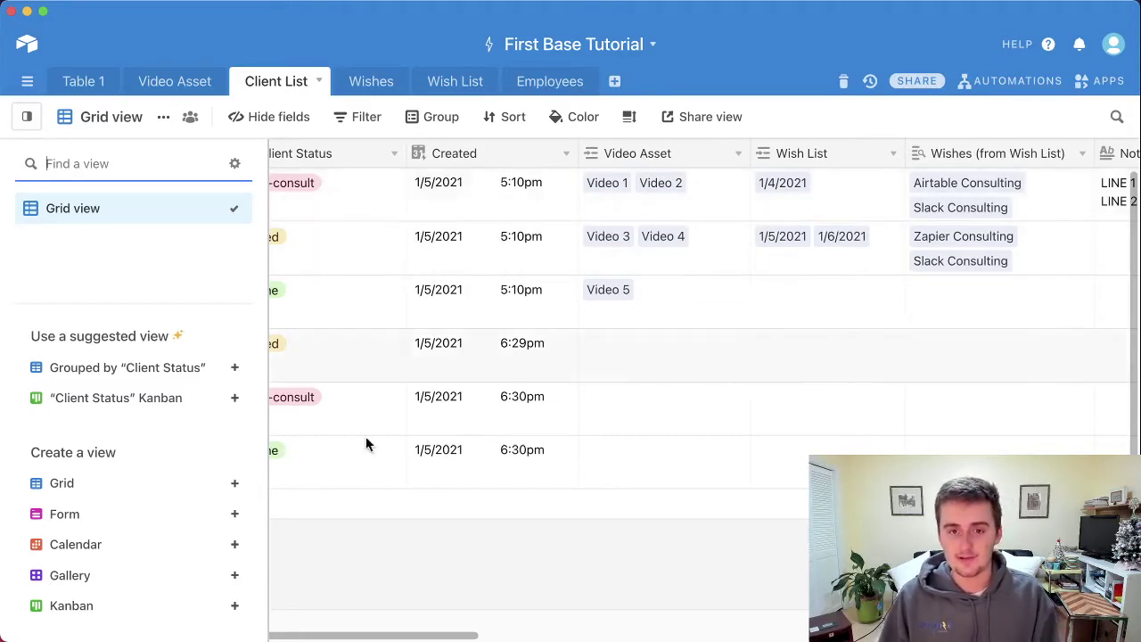
left_click(365, 569)
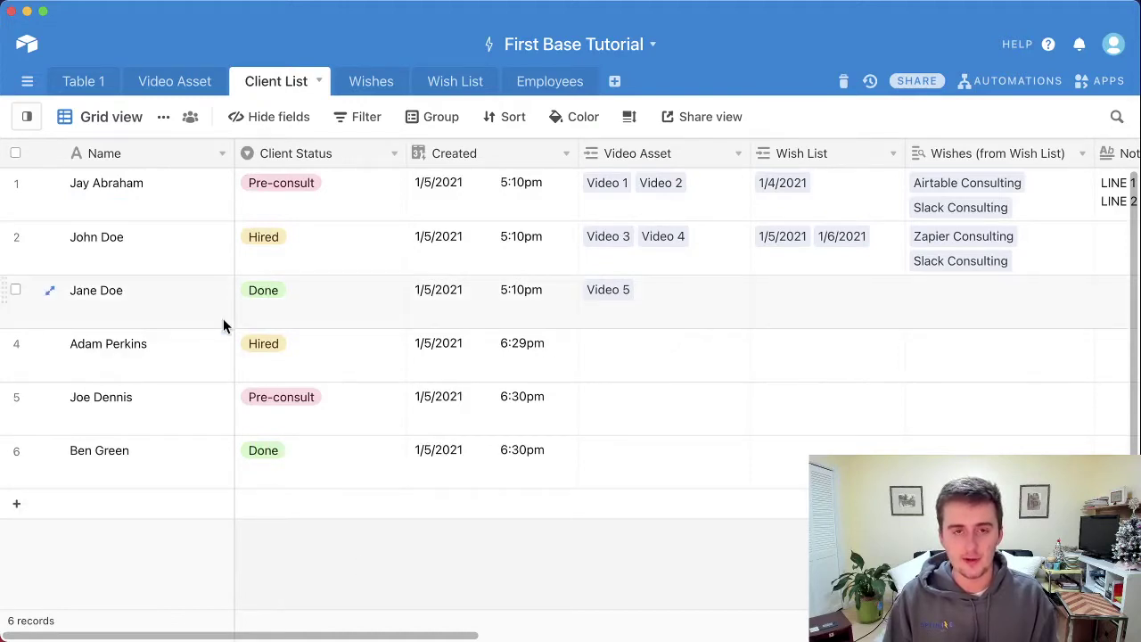
mouse_move(37, 122)
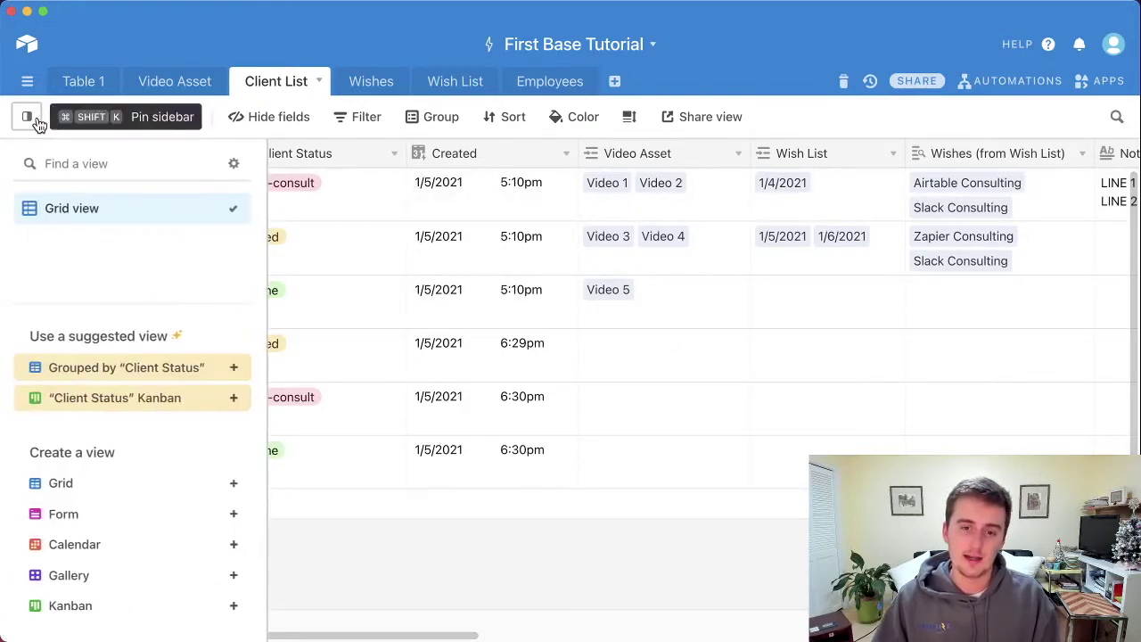
left_click(317, 84)
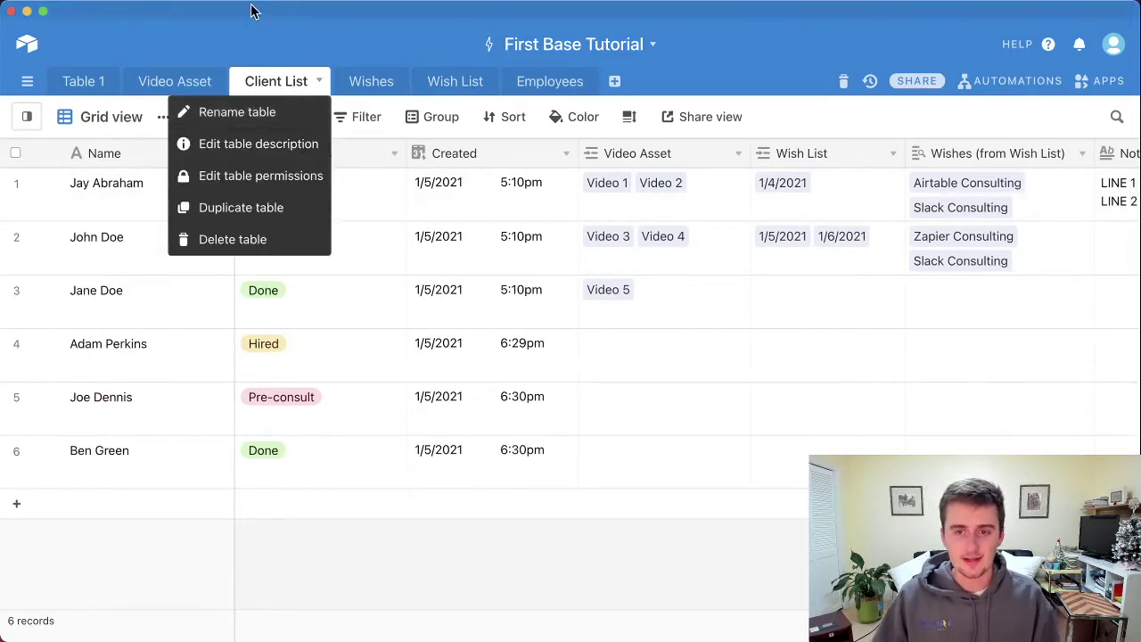
left_click(250, 47)
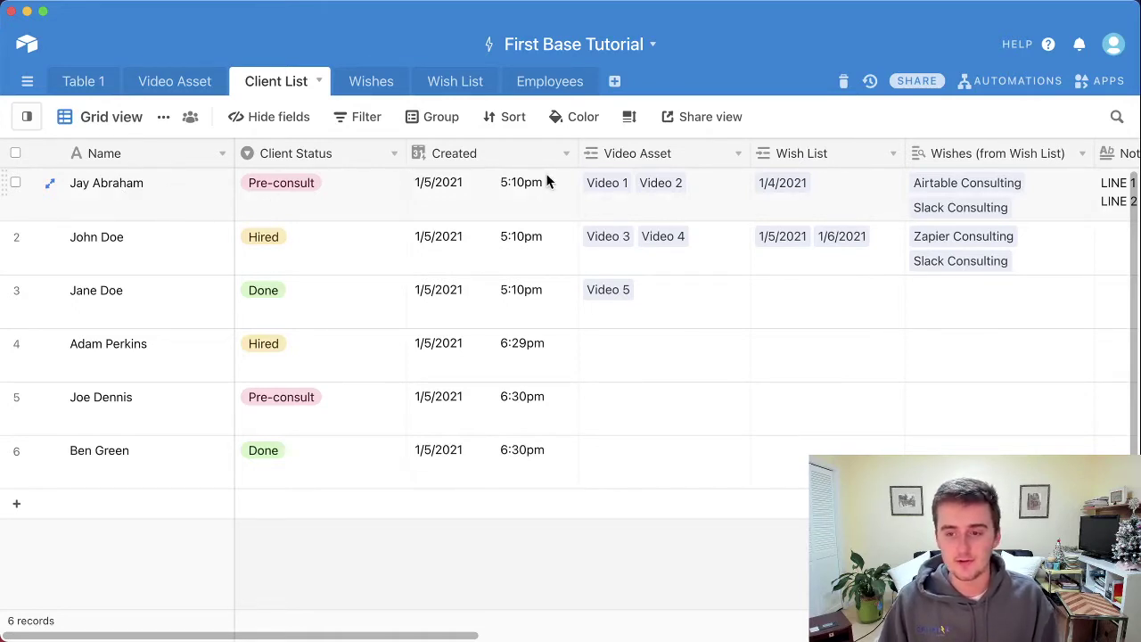
Step: Convert the Created field of the Client List table to the Date field type
double_click(492, 237)
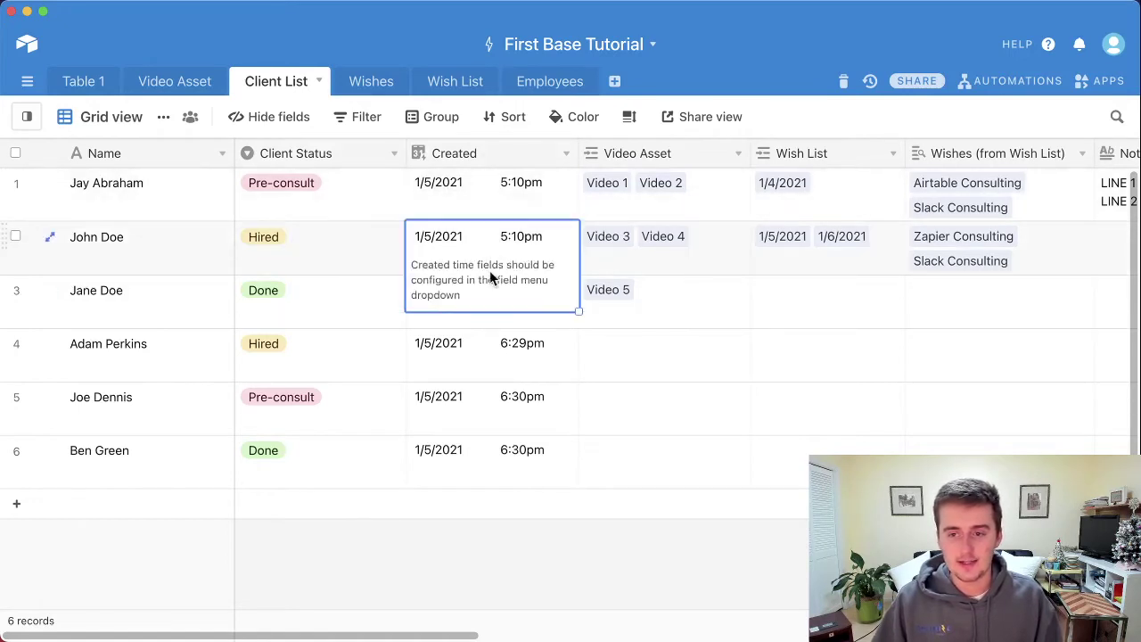
left_click(481, 362)
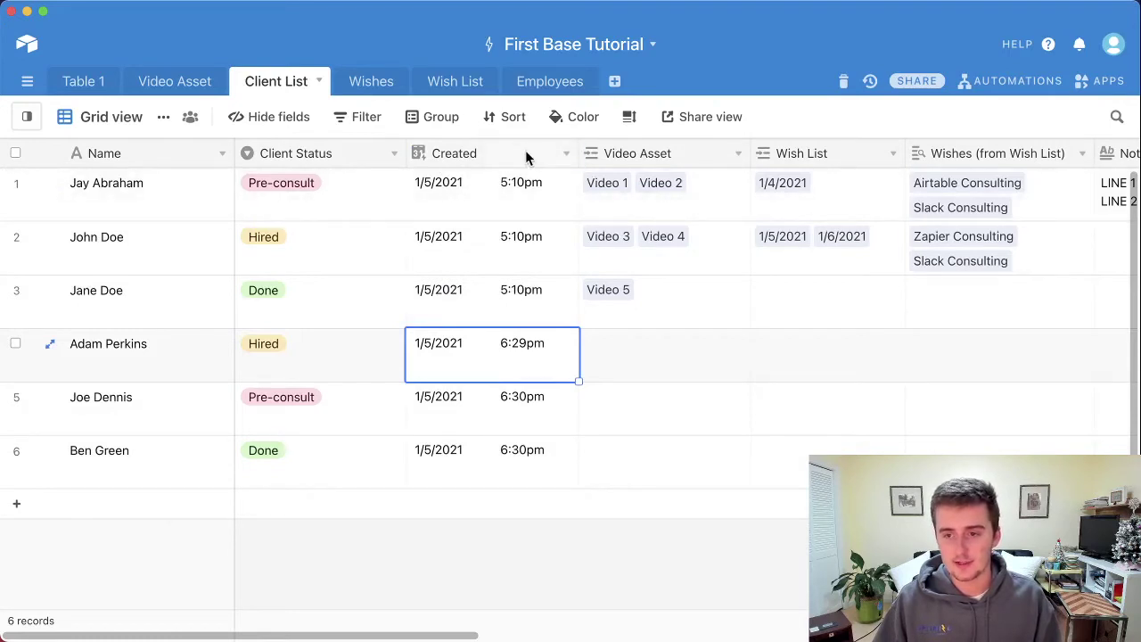
left_click(565, 154)
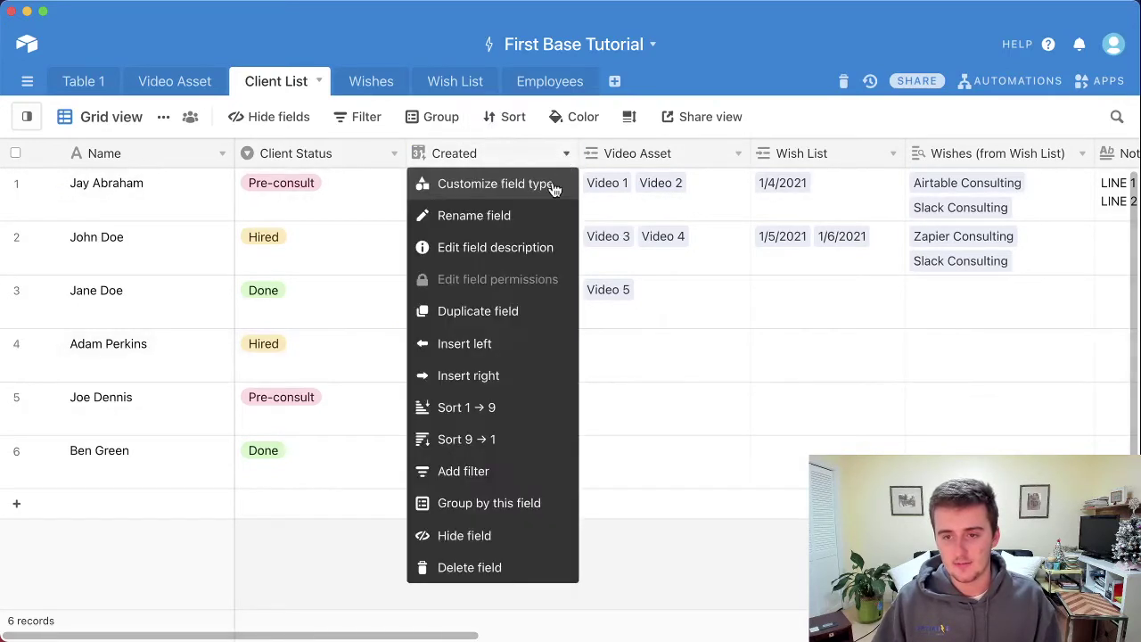
left_click(553, 190)
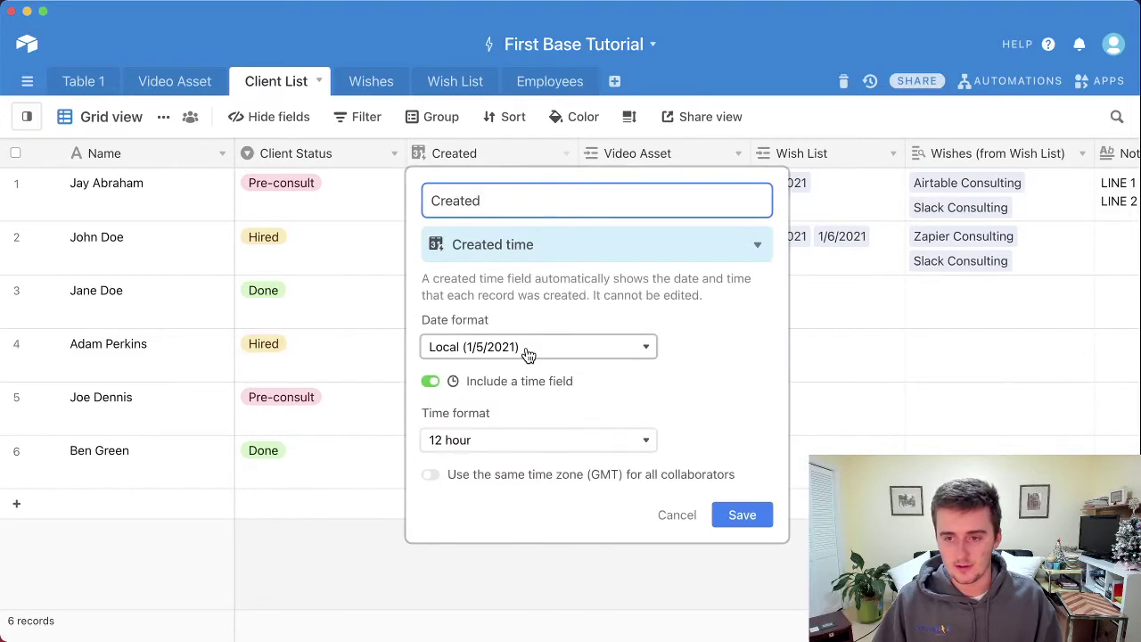
left_click(532, 245)
scroll(529, 352, "up", 10)
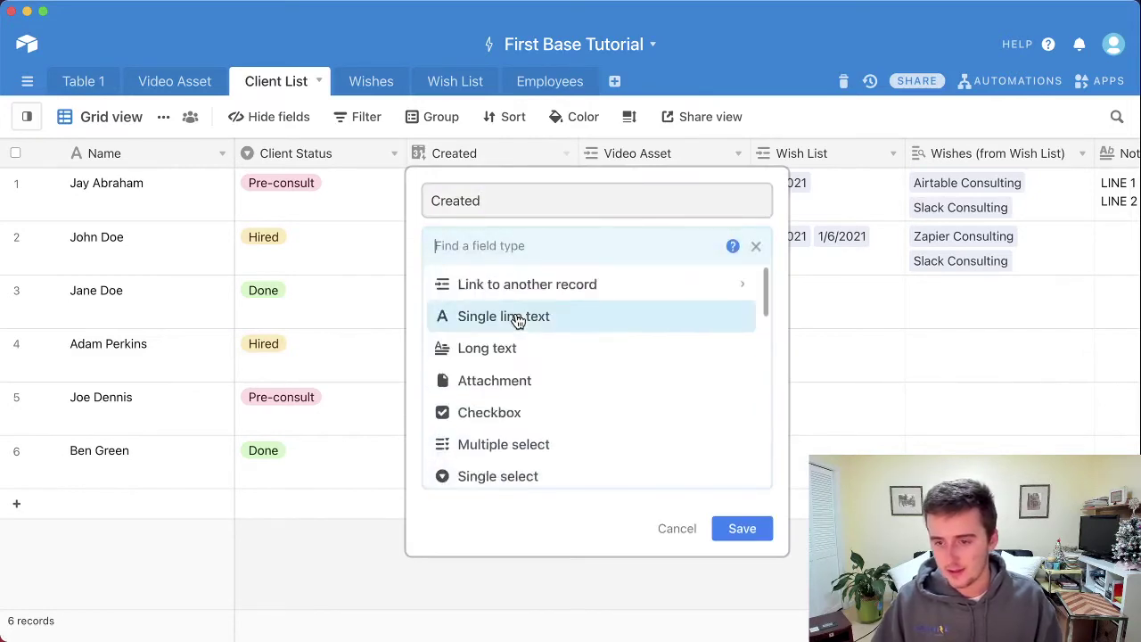
scroll(522, 403, "down", 4)
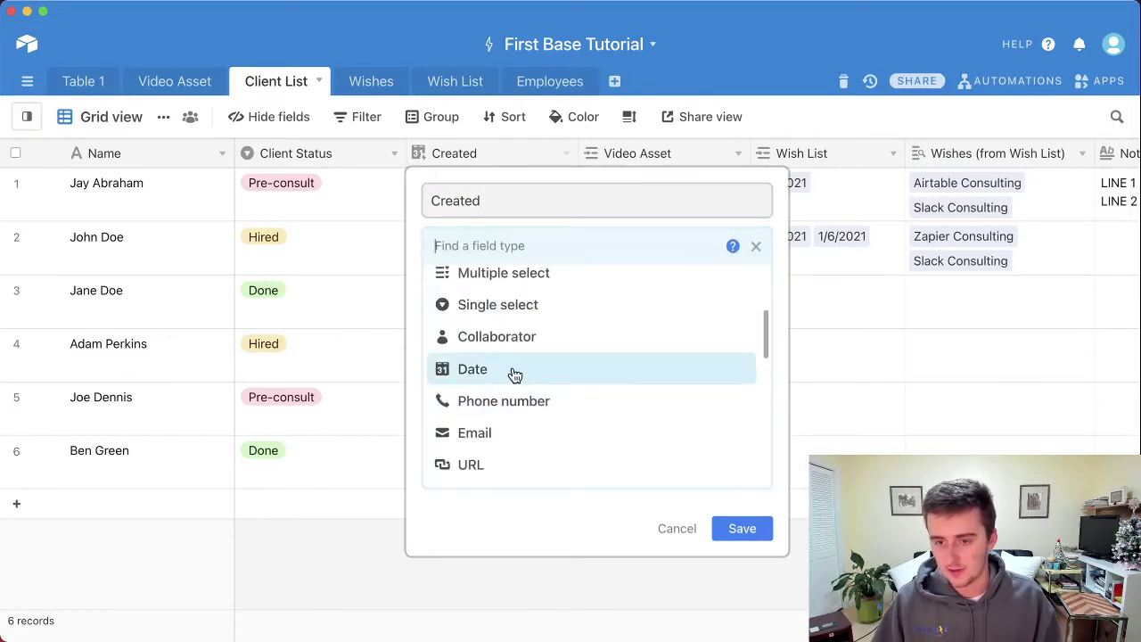
left_click(517, 375)
left_click(741, 404)
Step: Set the Created dates of records 1 to 5 to 1/3/2021, 1/9/2021, 1/7/2021, 1/1/2021 and 1/2/2021, in that order
left_click(443, 208)
left_click(443, 208)
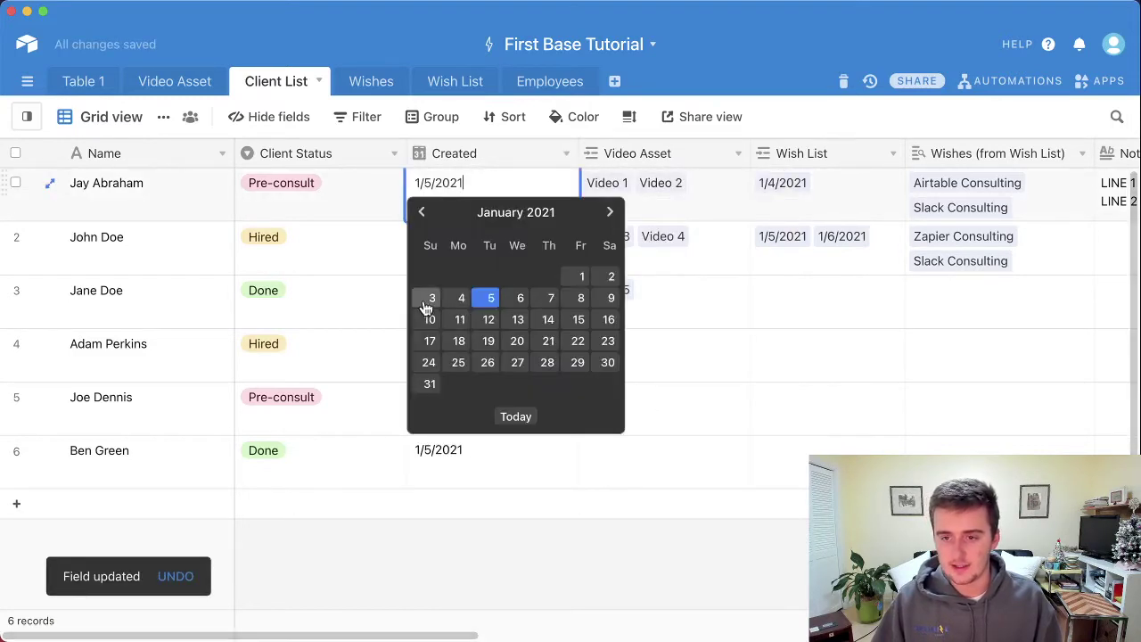
left_click(430, 299)
double_click(458, 256)
left_click(611, 351)
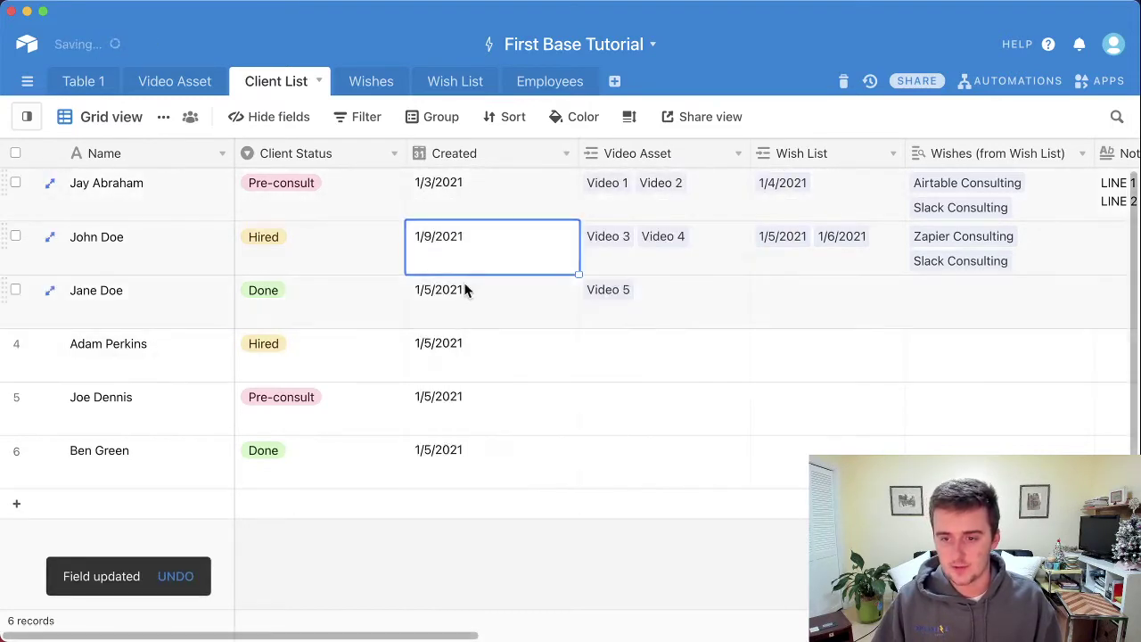
double_click(466, 288)
left_click(546, 407)
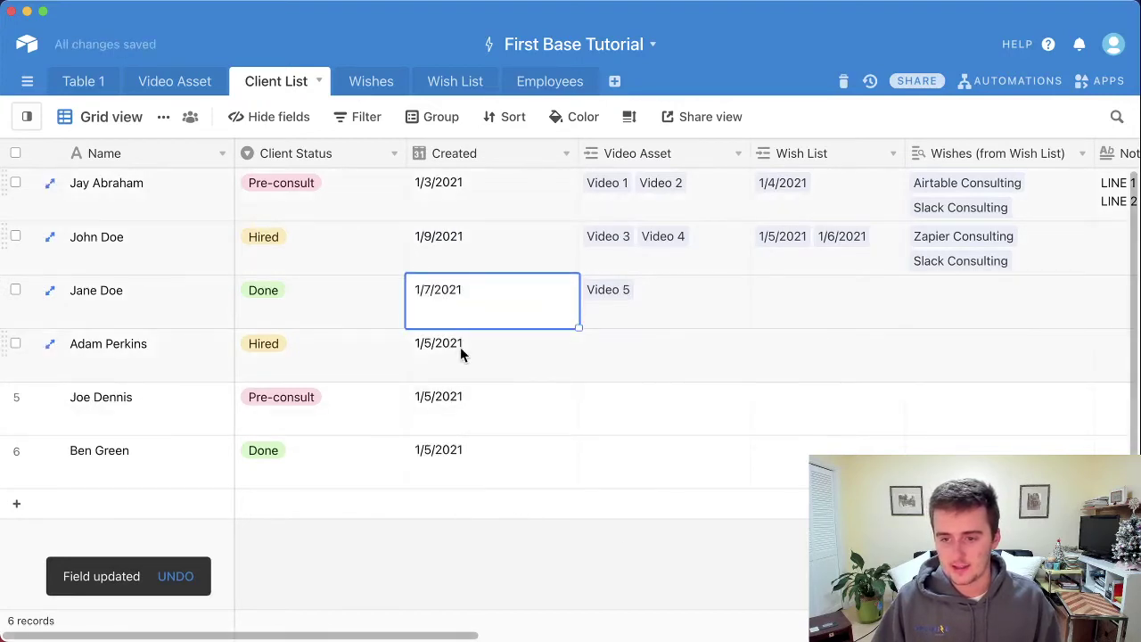
double_click(460, 347)
left_click(581, 437)
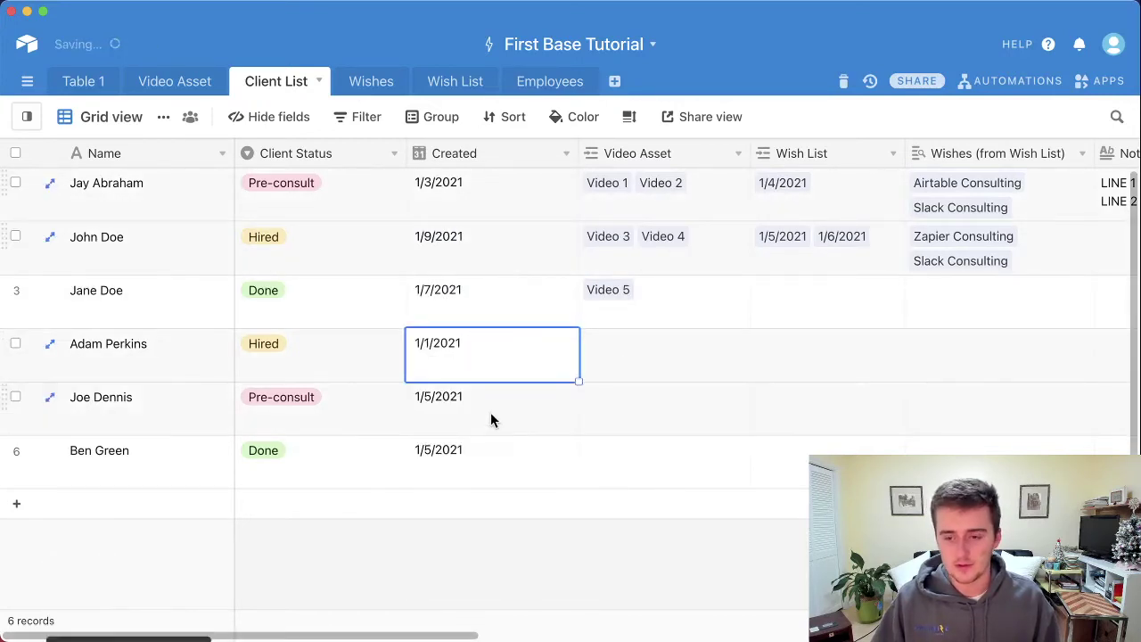
double_click(490, 411)
left_click(610, 223)
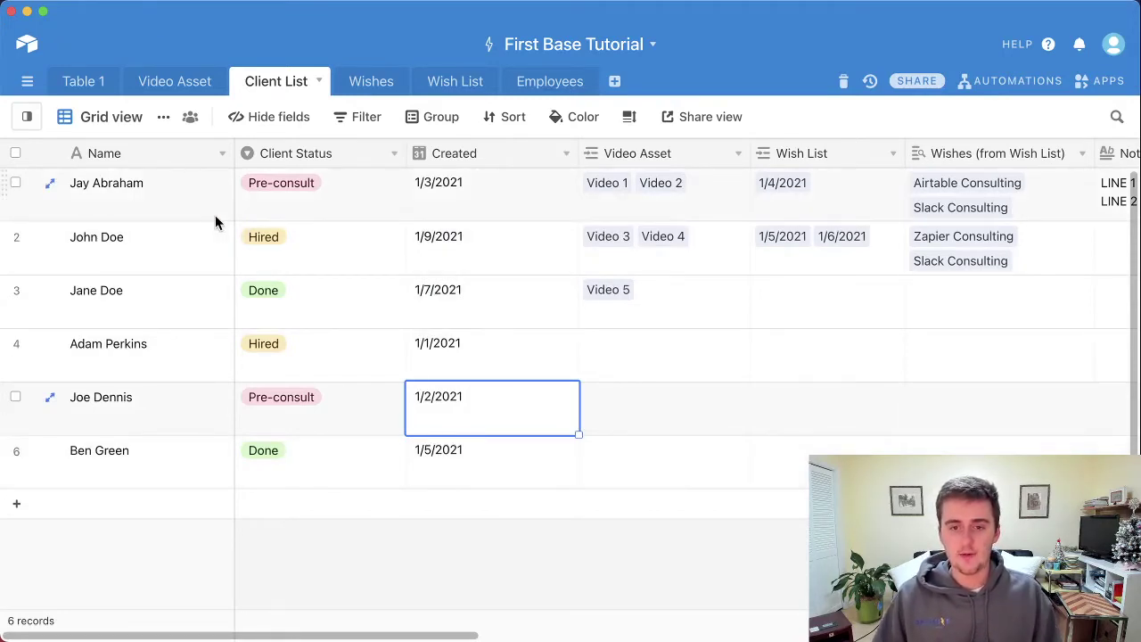
Step: Create the suggested "Client Status" Kanban view and move the first card of the Hired stack into the Done stack
mouse_move(29, 118)
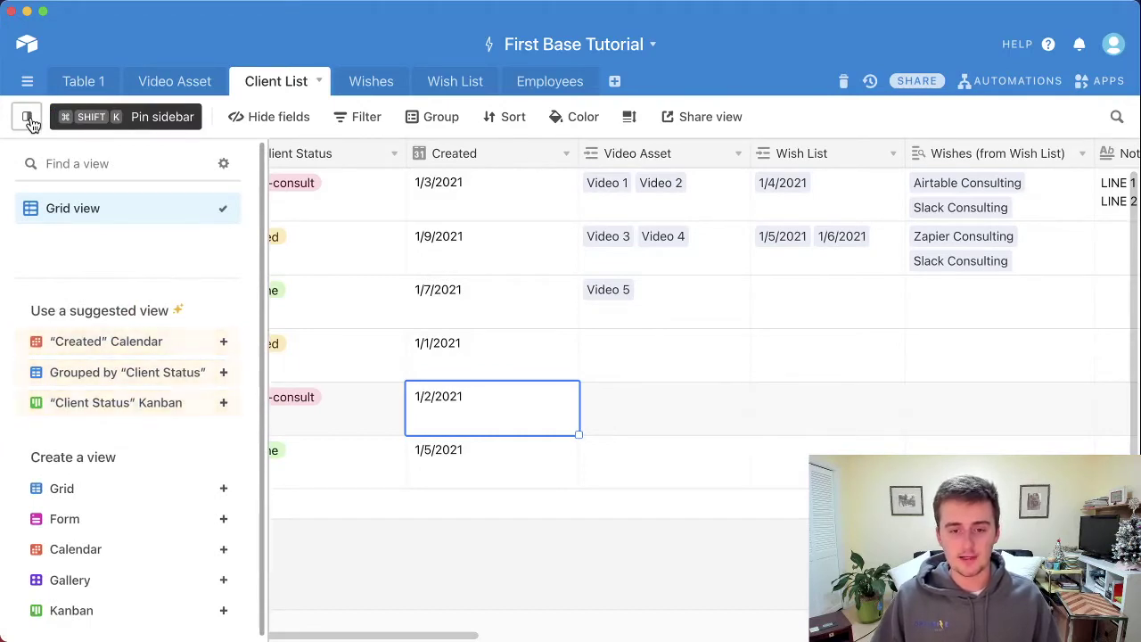
left_click(75, 405)
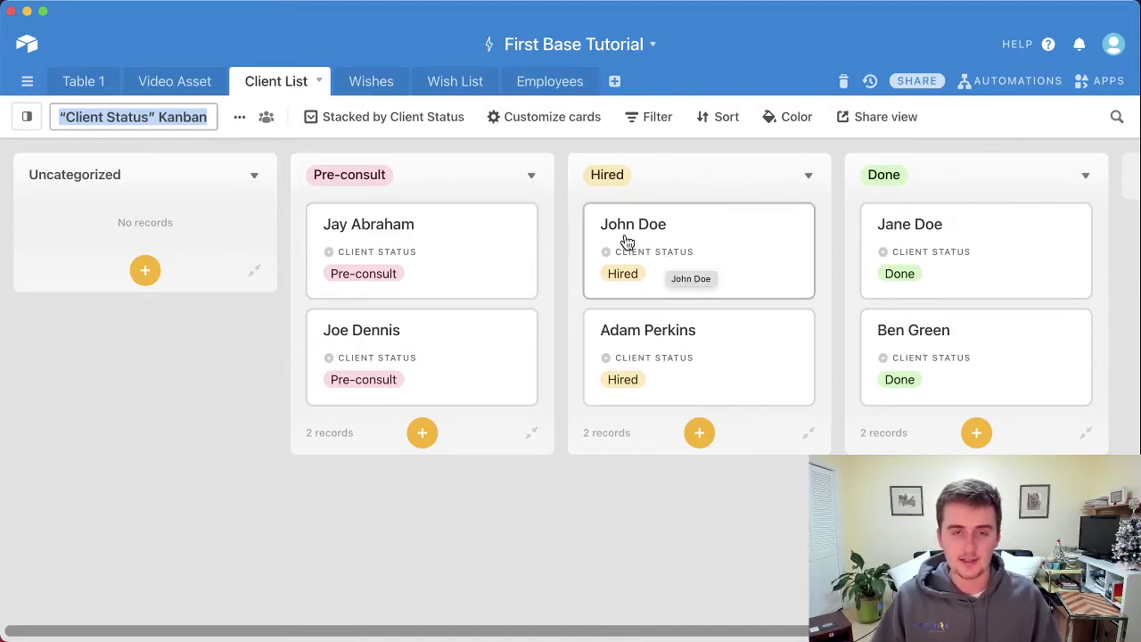
left_click_drag(632, 247, 952, 234)
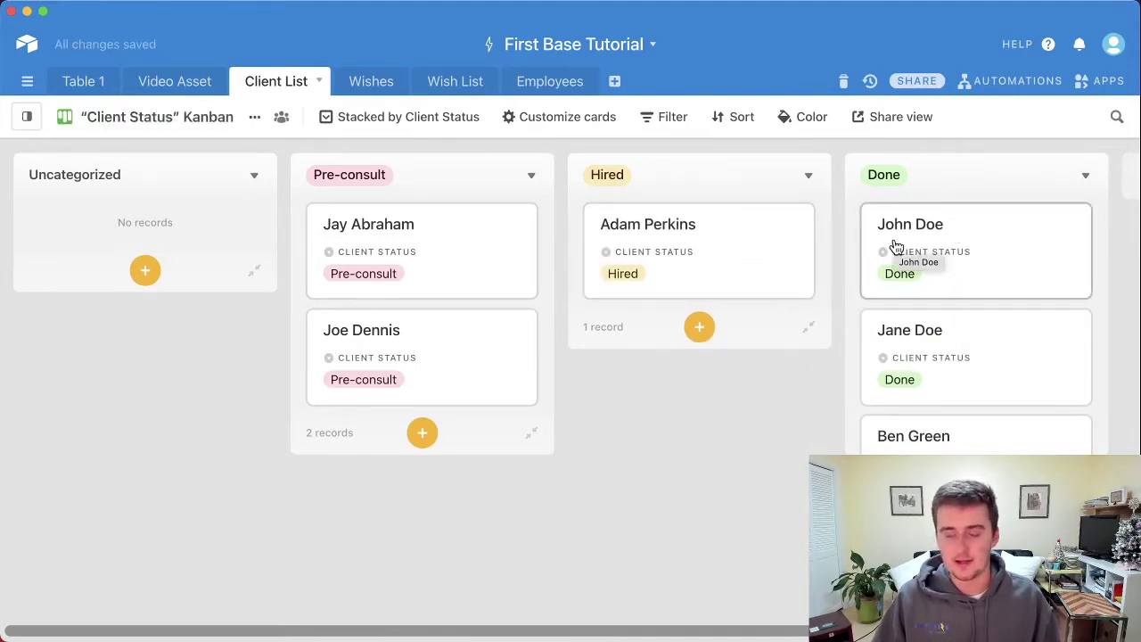
Step: Return to Grid view and create a new grid view named Past Clients
left_click(28, 117)
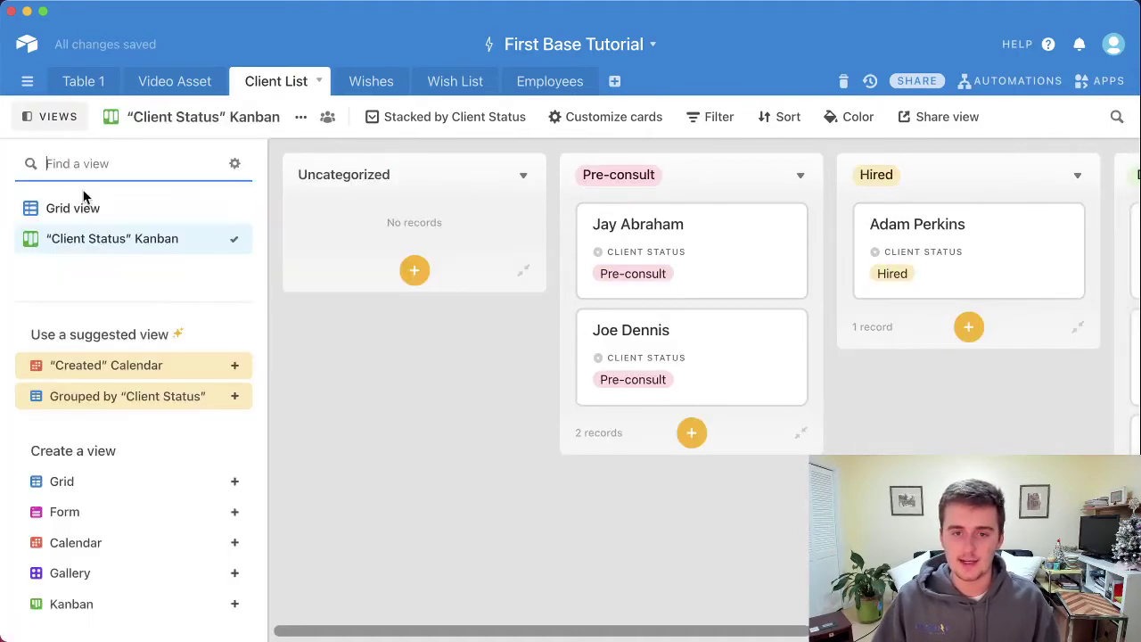
left_click(93, 212)
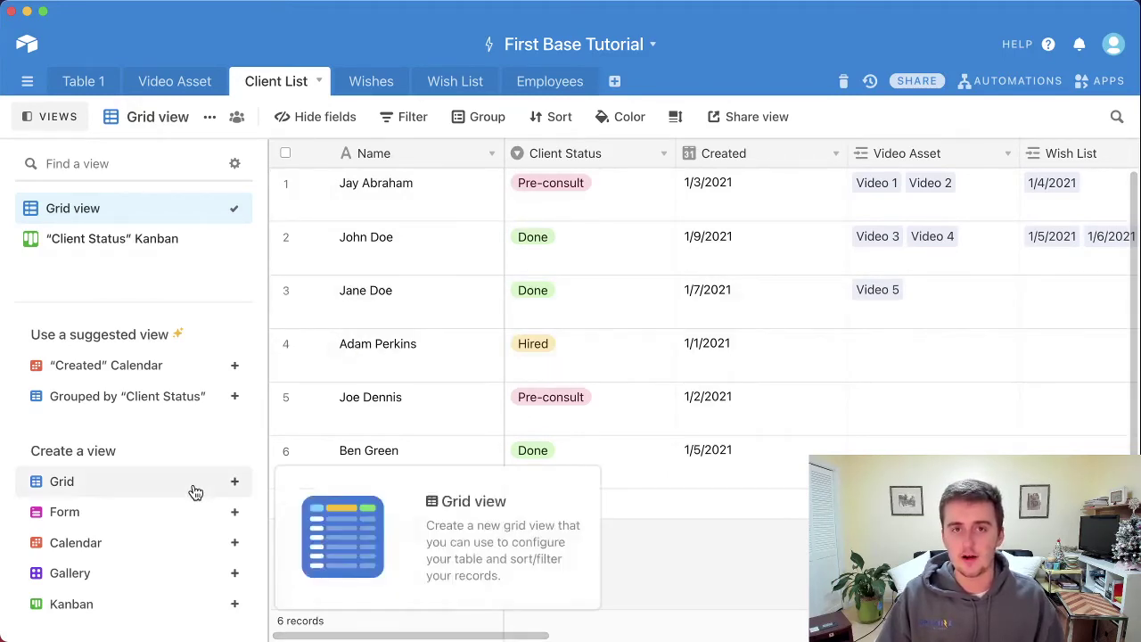
mouse_move(203, 491)
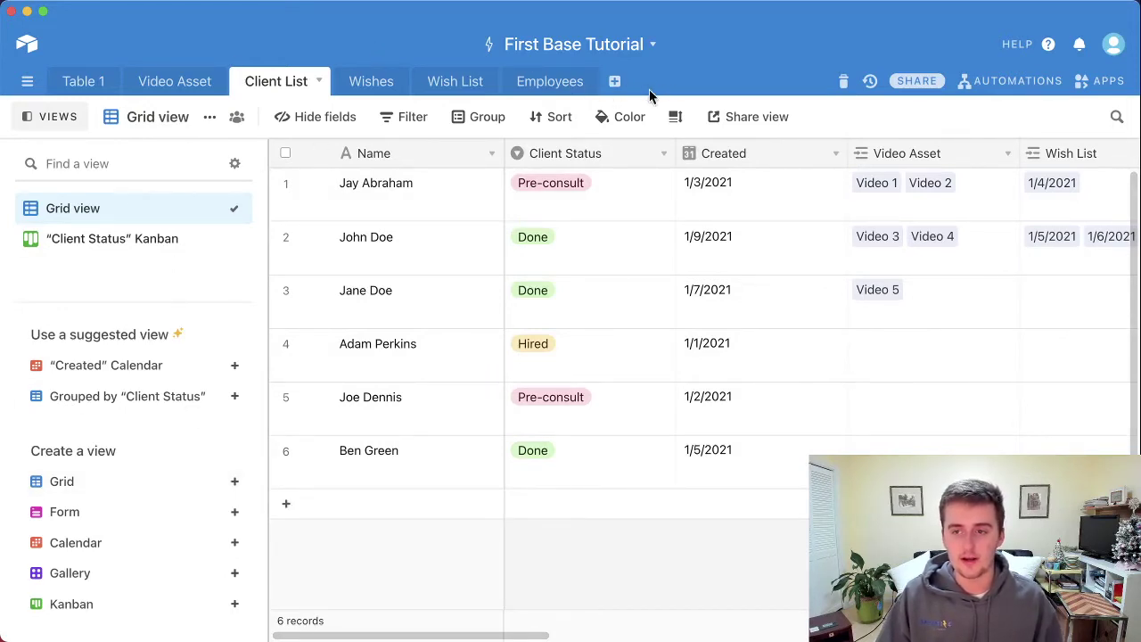
mouse_move(128, 495)
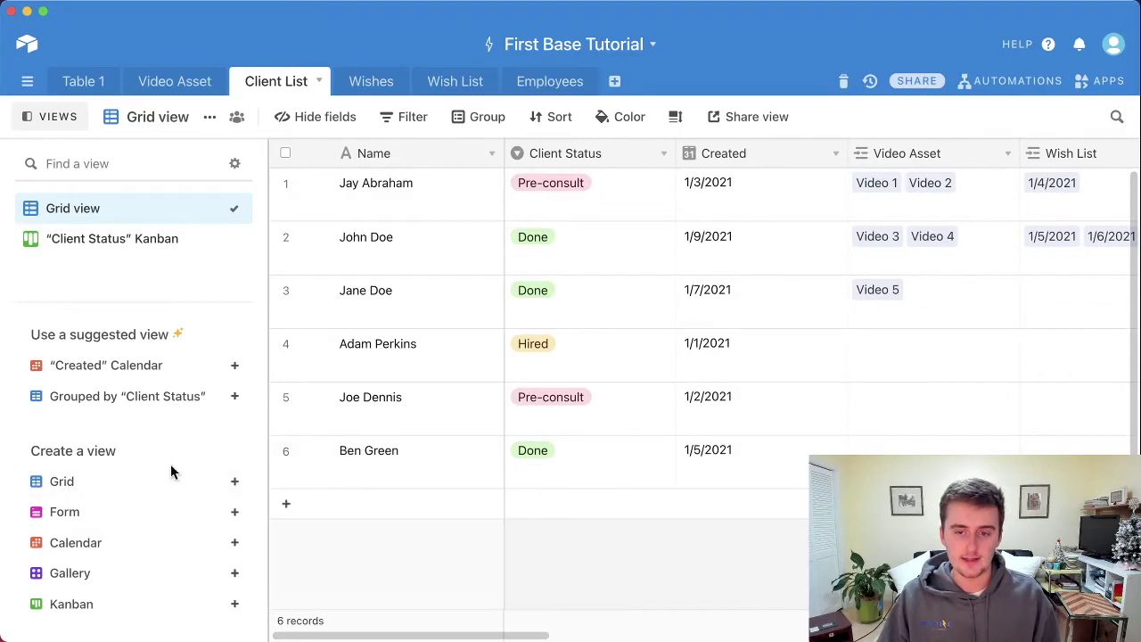
left_click(62, 479)
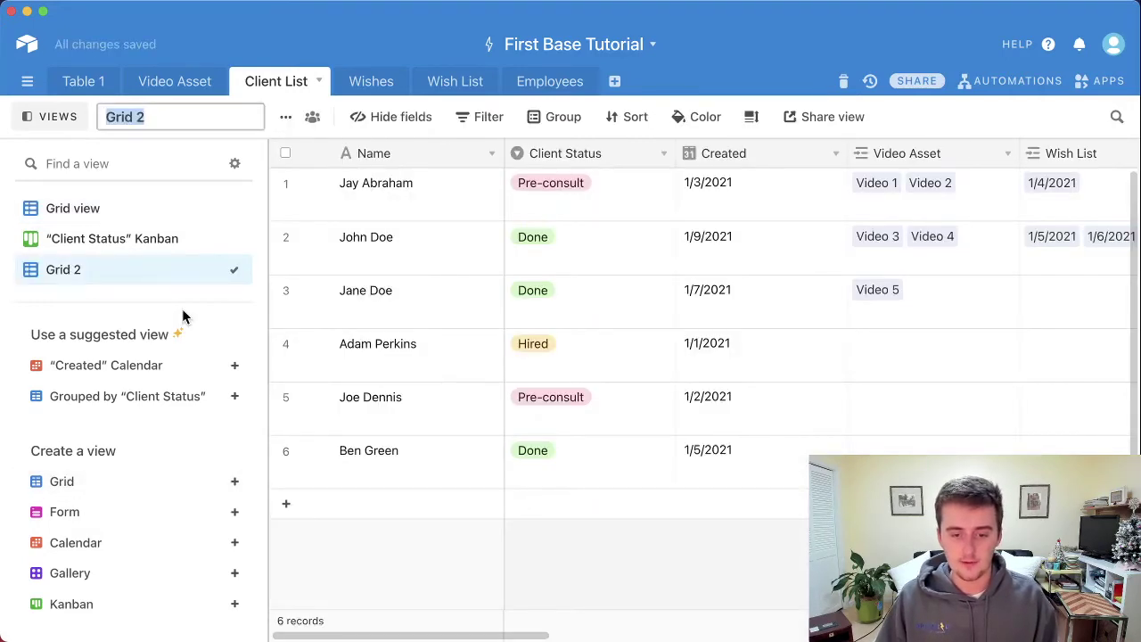
type("Past Clients")
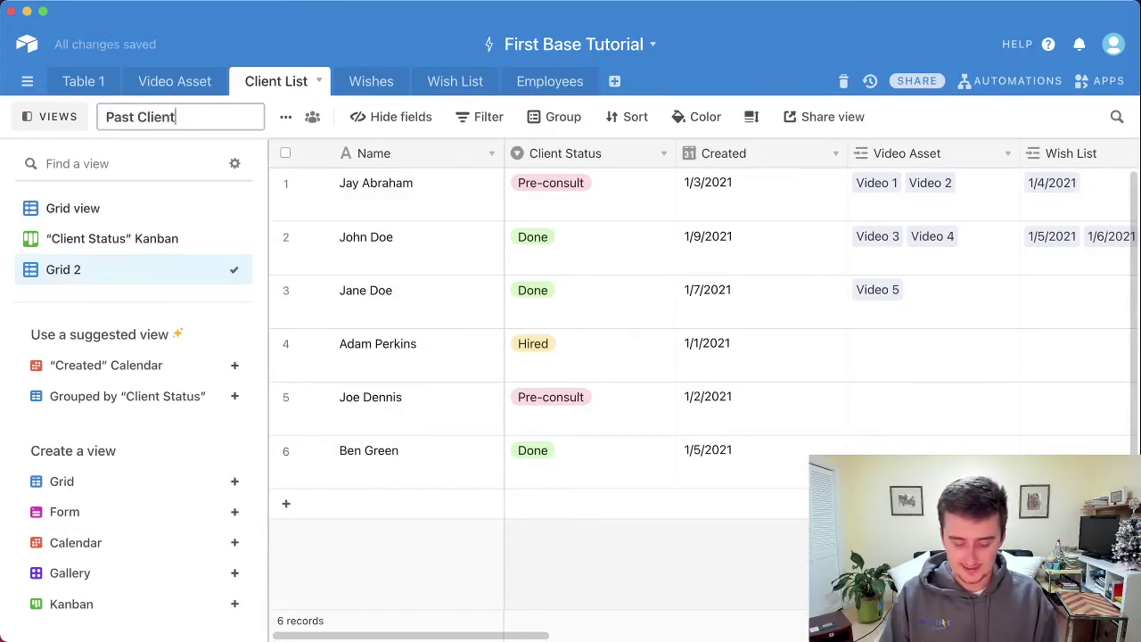
left_click(254, 296)
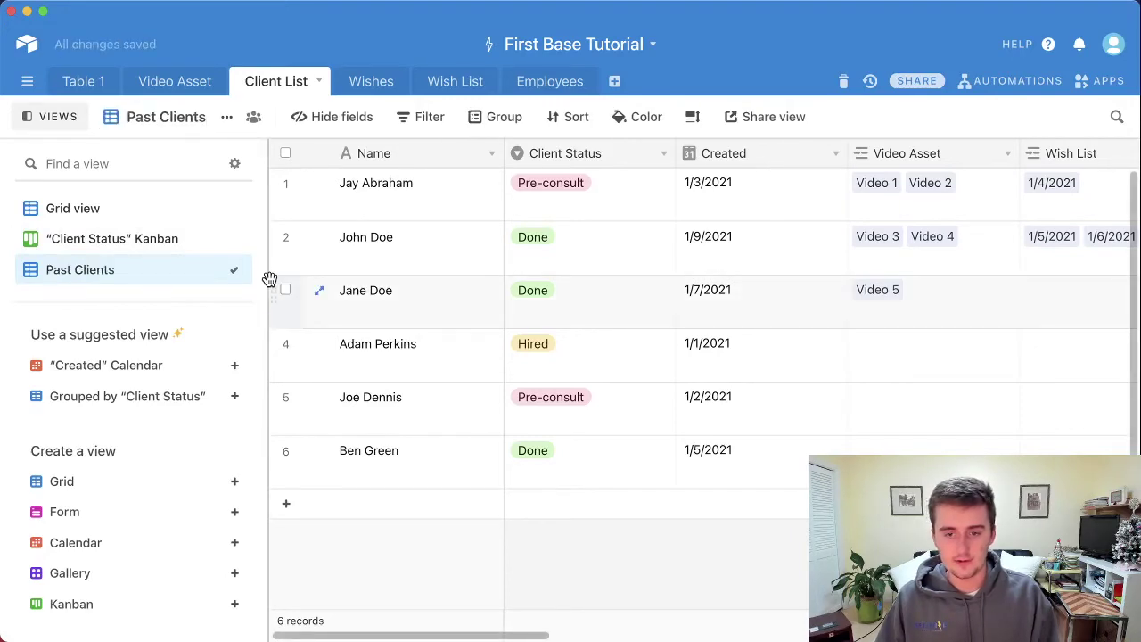
Step: Filter the Past Clients view to records where Client Status is Done
left_click_drag(267, 276, 202, 274)
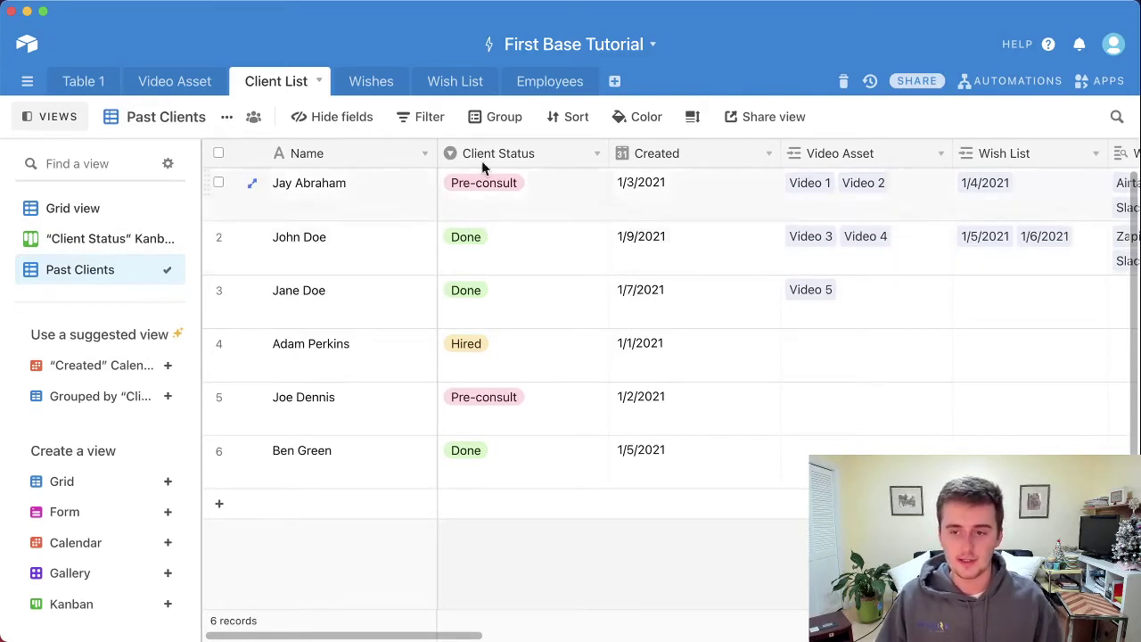
left_click(432, 119)
left_click(443, 203)
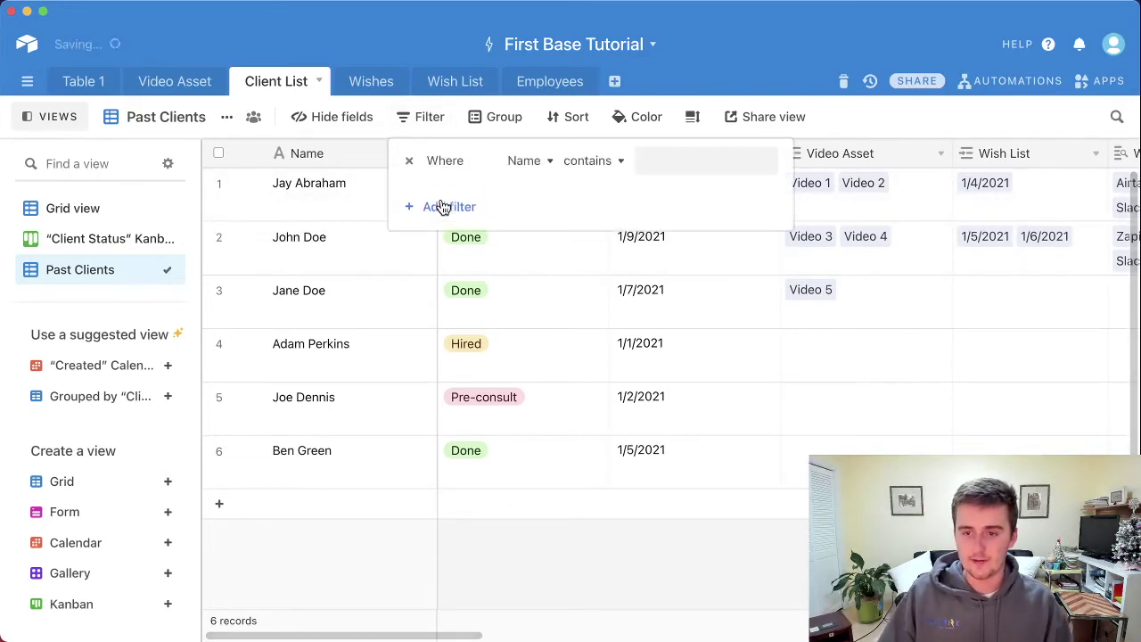
left_click(551, 159)
left_click(538, 258)
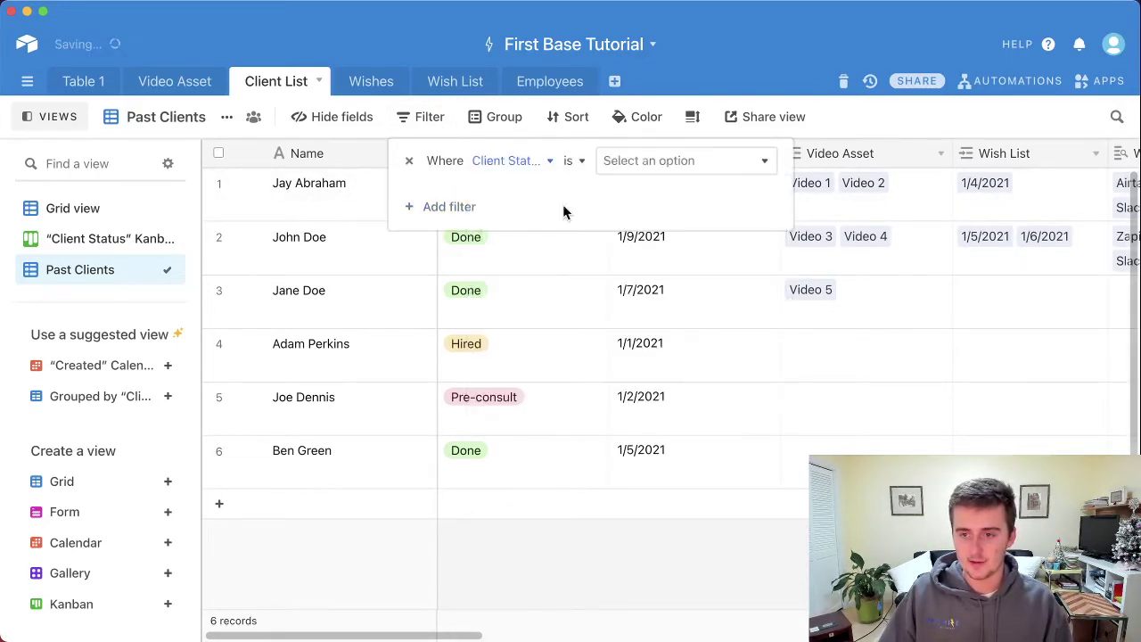
left_click(623, 163)
left_click(632, 298)
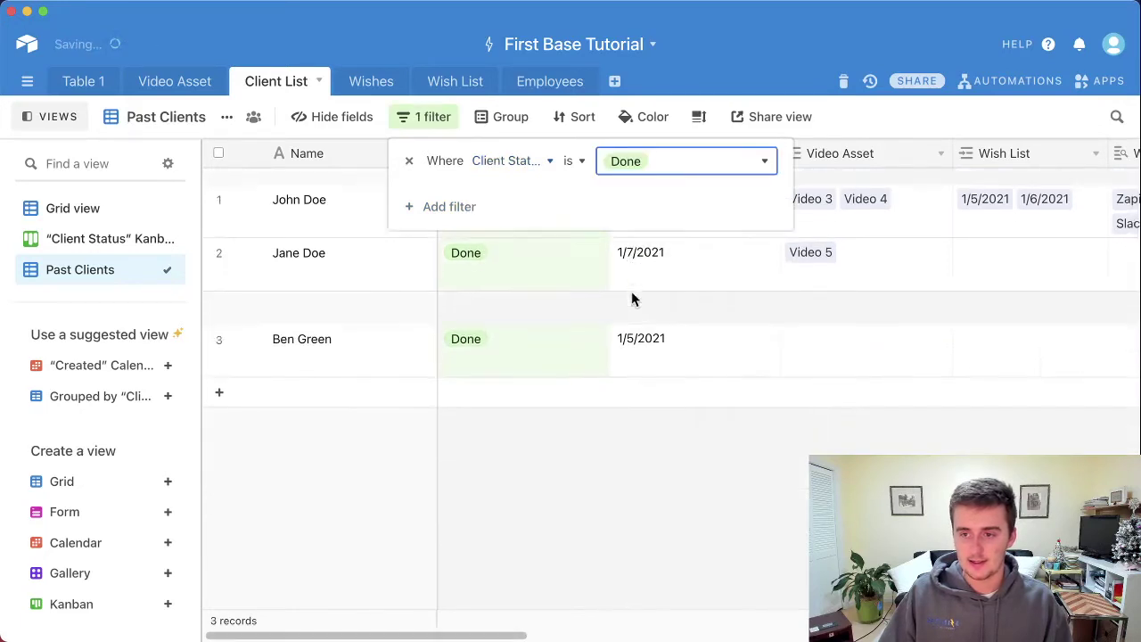
left_click(599, 445)
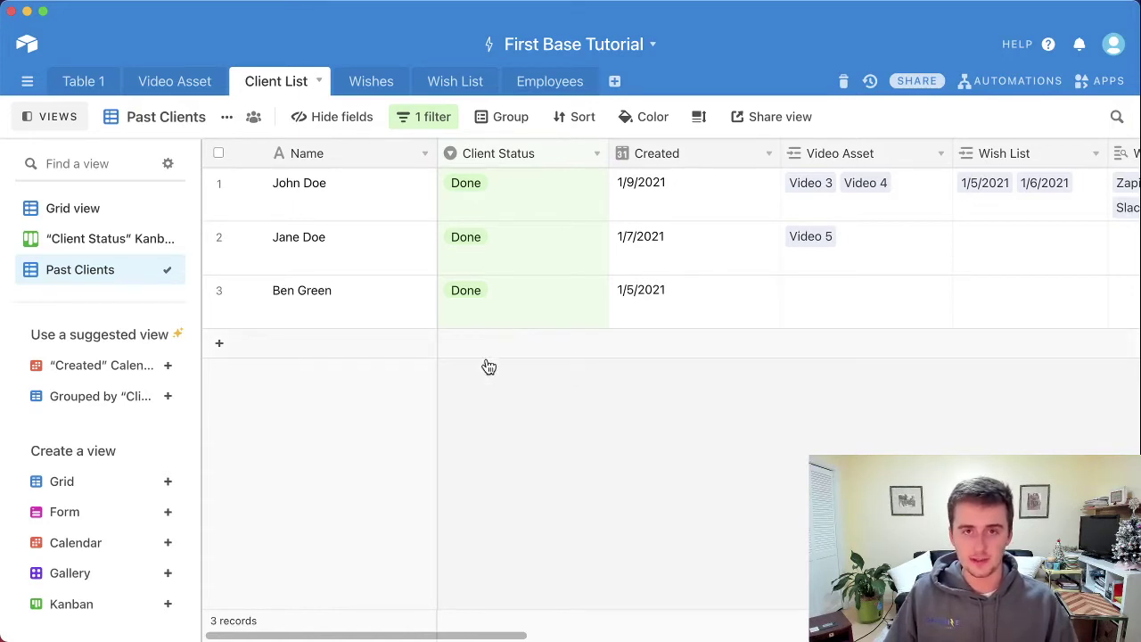
Step: Create a grid view named Future and add a filter condition on its Created field
mouse_move(137, 482)
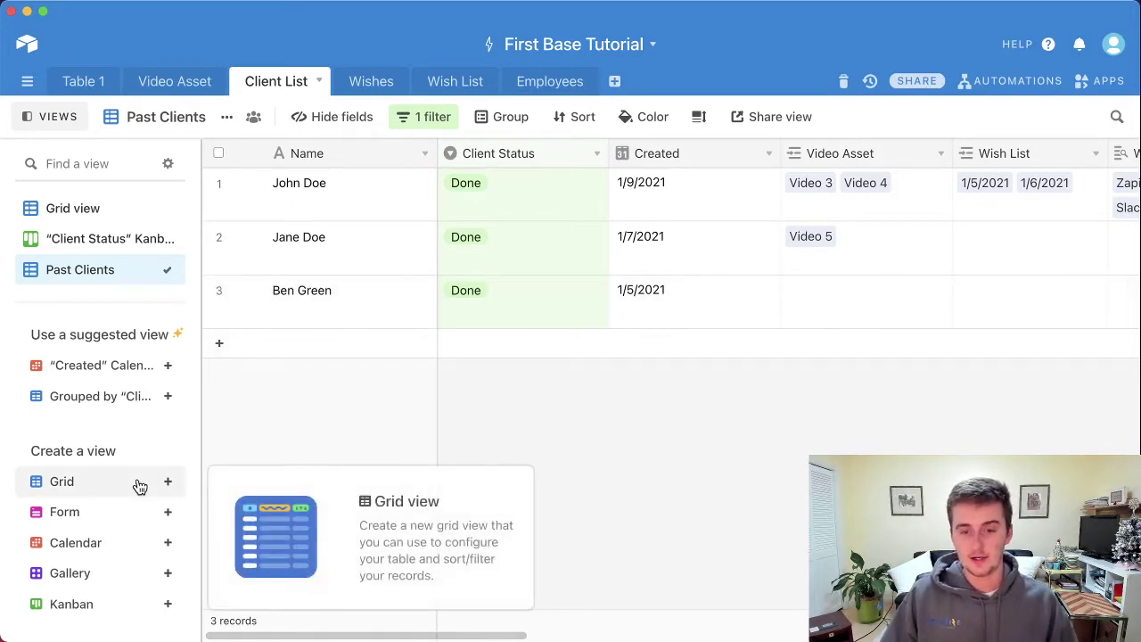
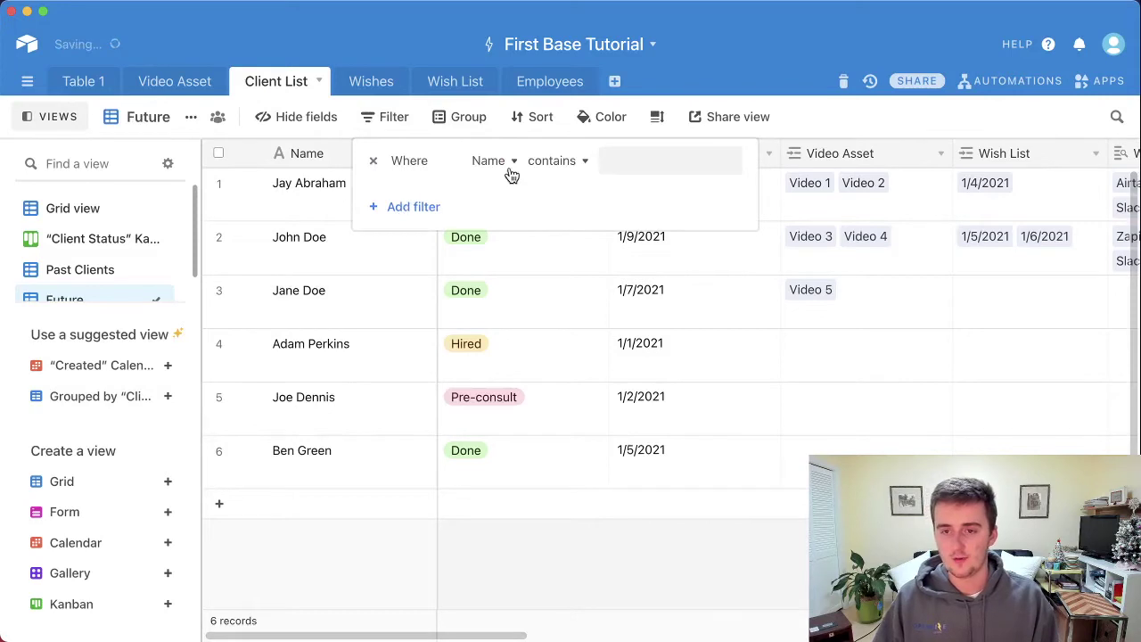
left_click(505, 164)
left_click(502, 284)
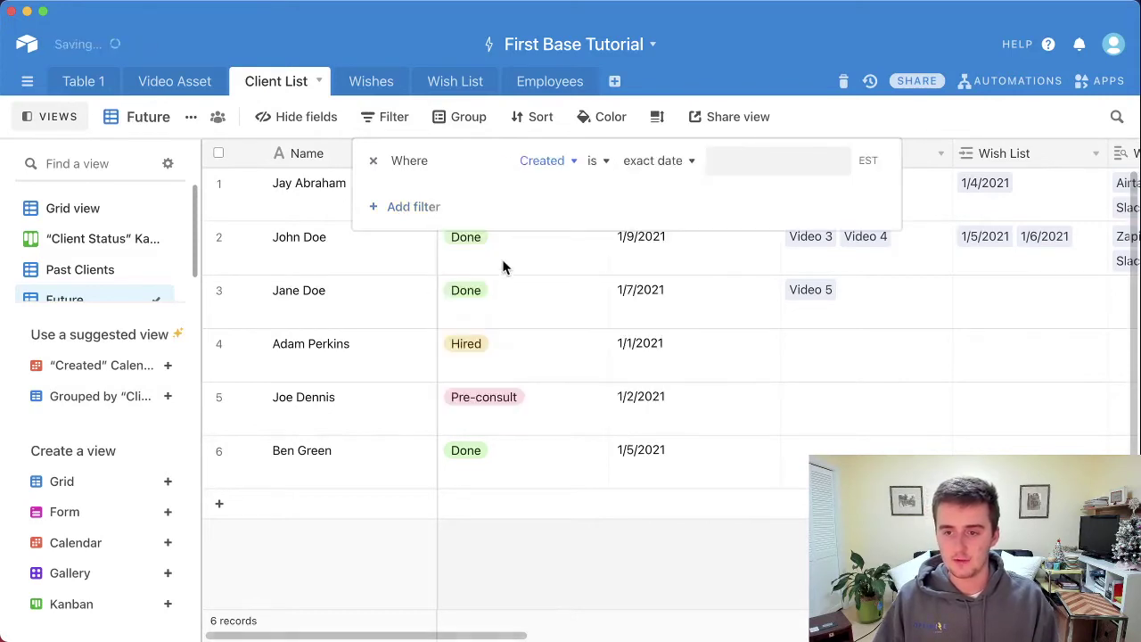
left_click(640, 170)
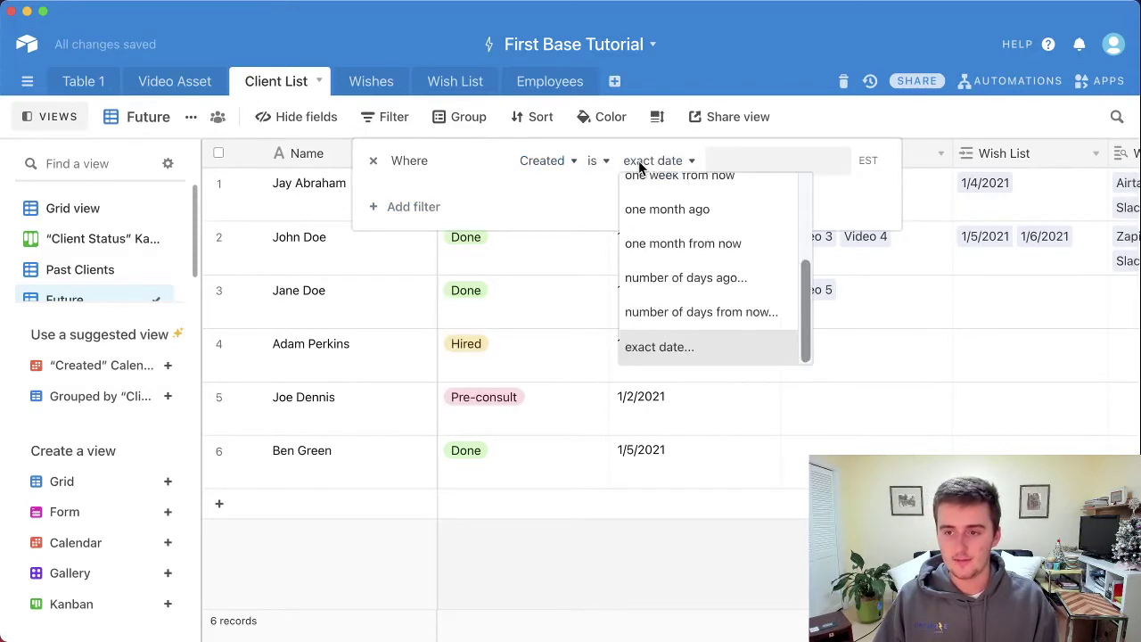
scroll(680, 283, "up", 5)
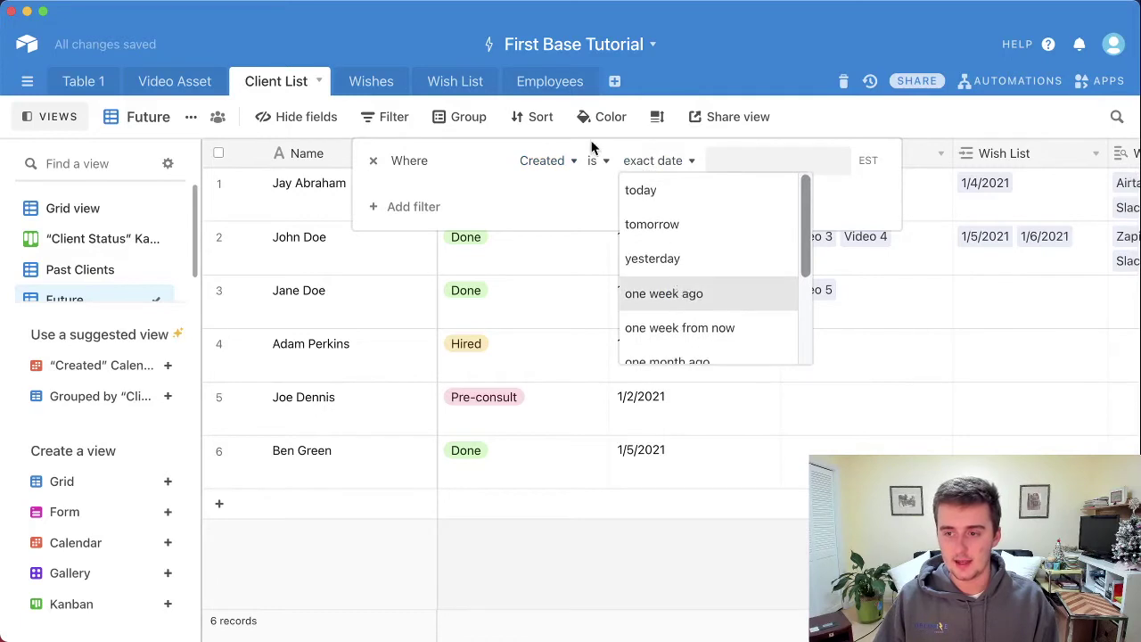
left_click(548, 215)
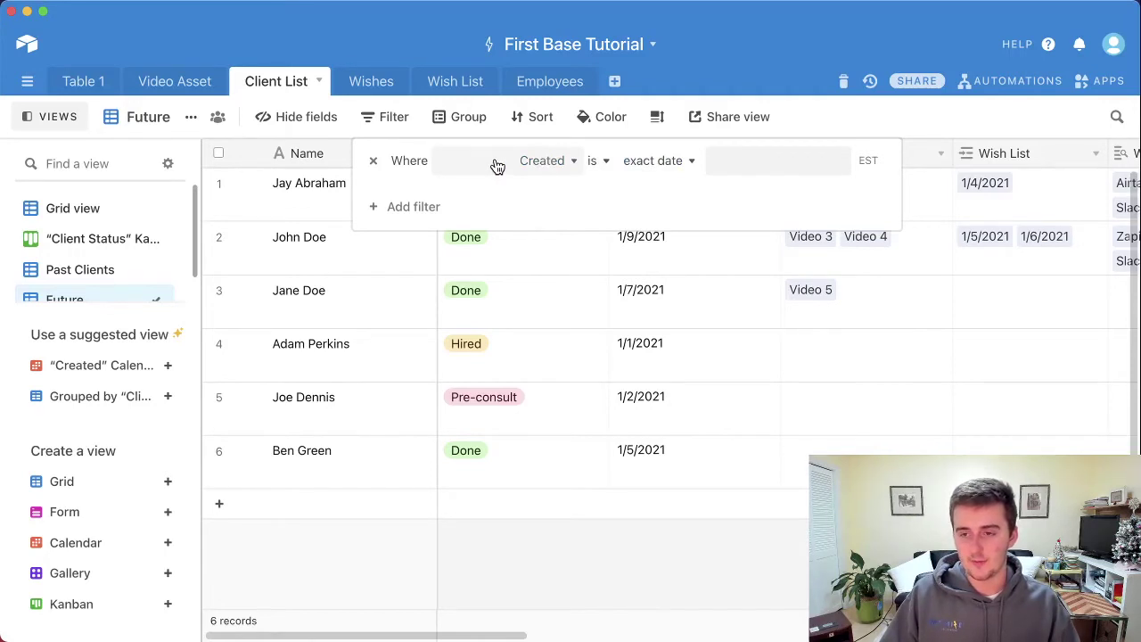
Step: Set the Future view's Created filter to match dates that are after today
left_click(595, 161)
scroll(628, 343, "down", 2)
scroll(628, 343, "up", 2)
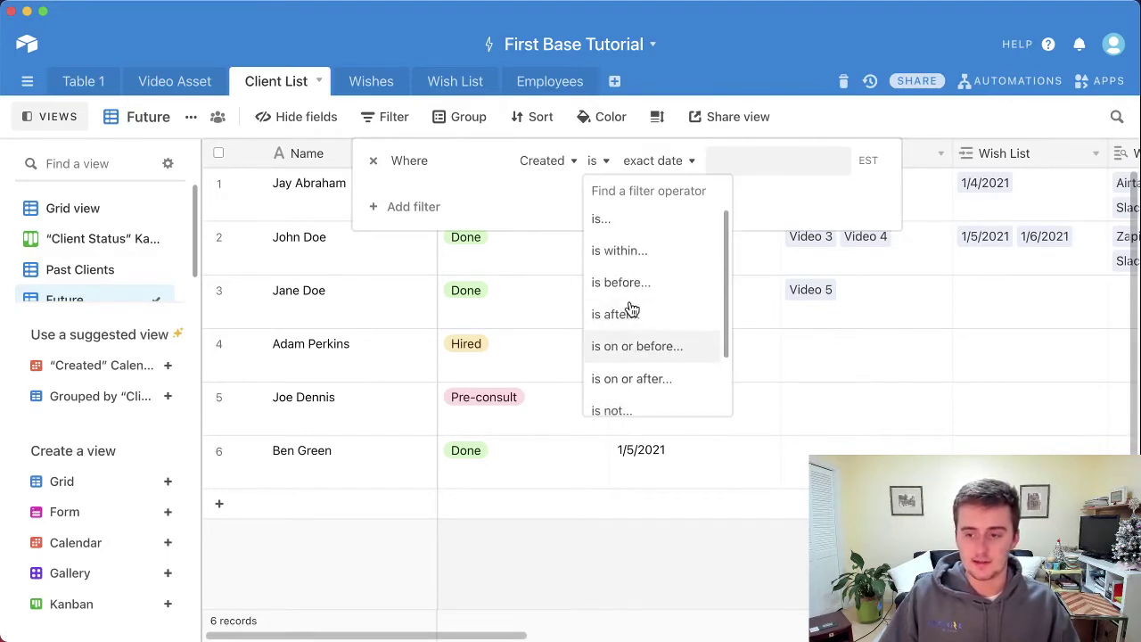
left_click(628, 315)
left_click(684, 160)
scroll(699, 196, "up", 3)
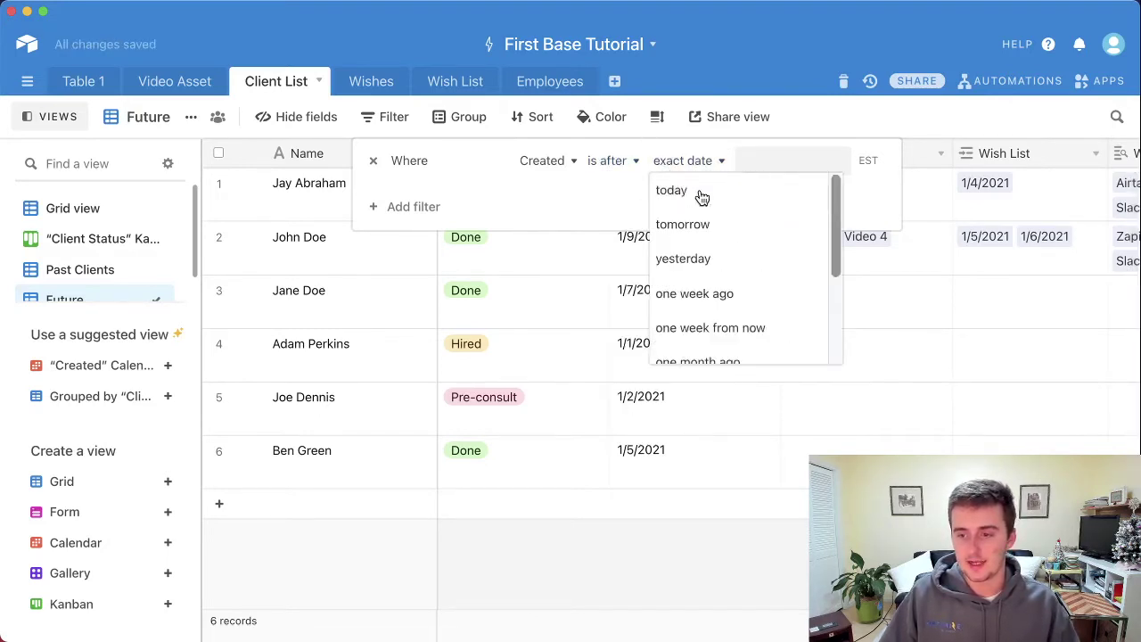
left_click(702, 190)
left_click(606, 551)
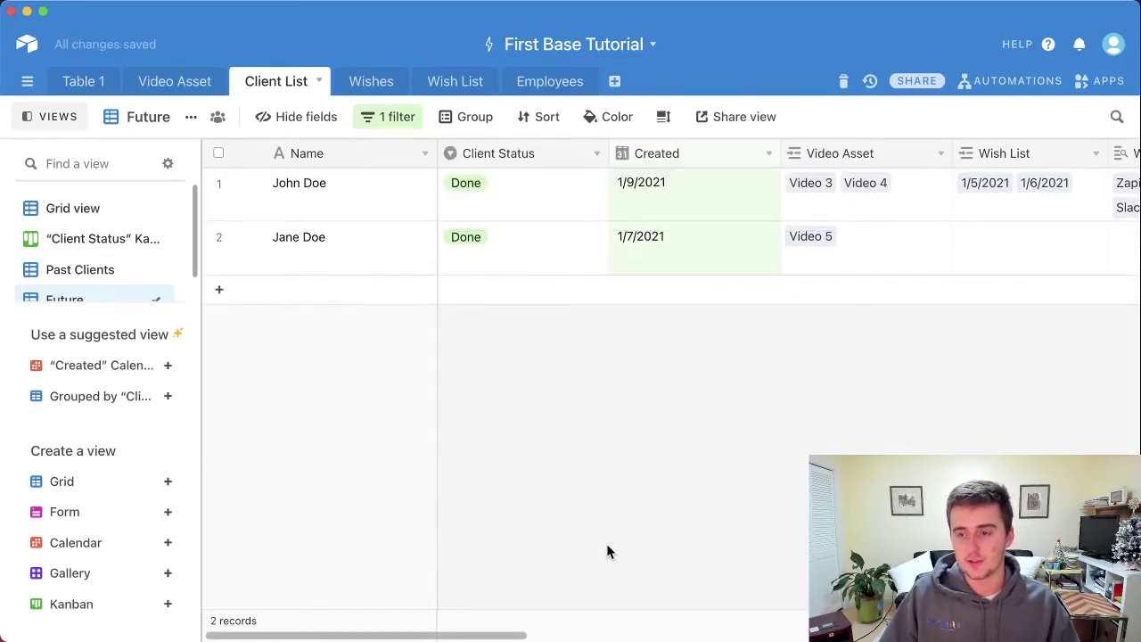
Step: Rename the Created date field as Consultation Call
left_click_drag(780, 158, 772, 158)
left_click(770, 154)
left_click(762, 182)
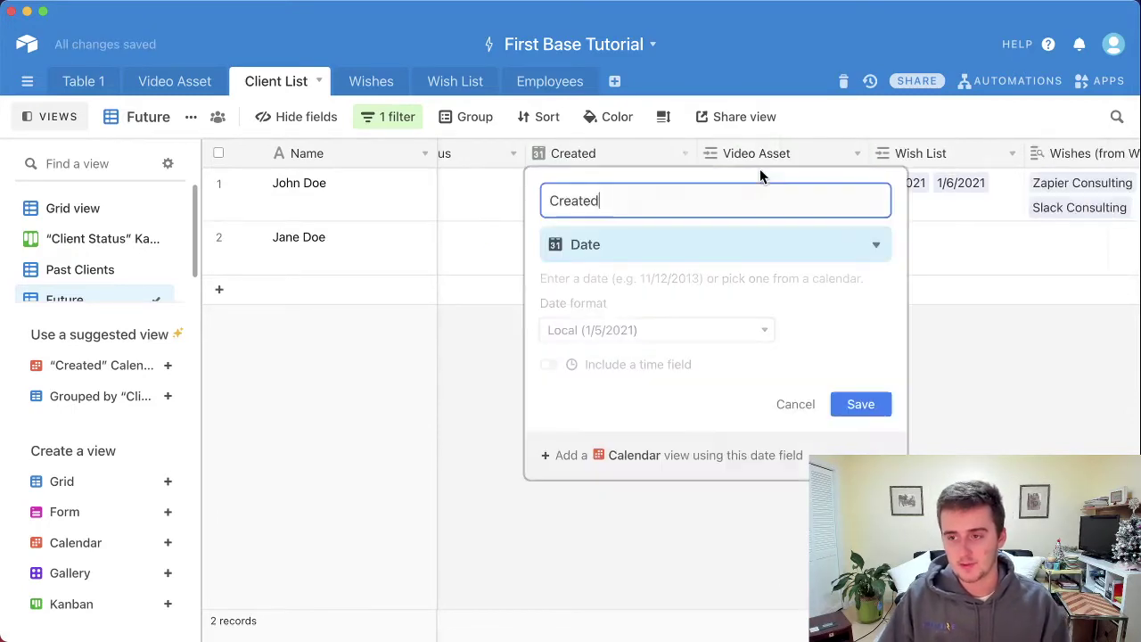
double_click(750, 208)
type("Con")
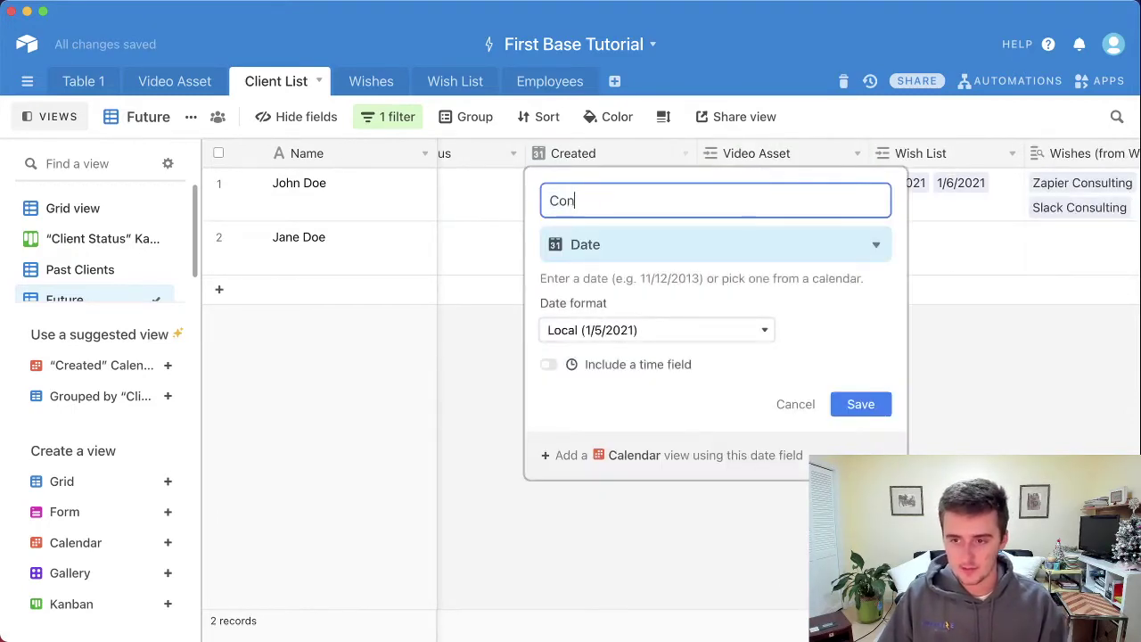
type("sultation ")
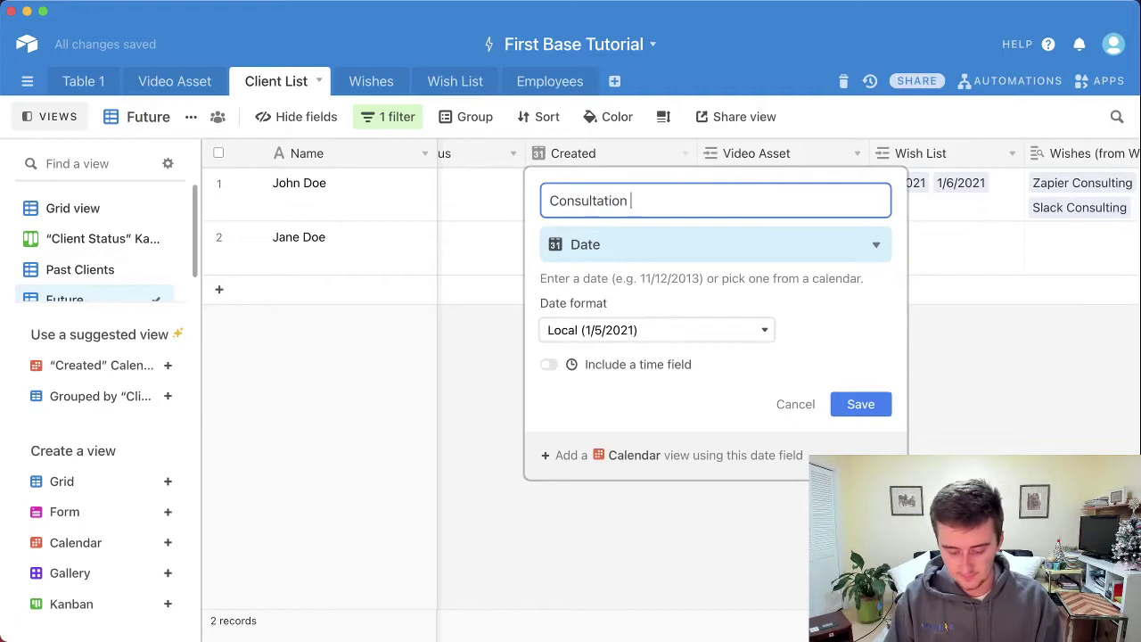
type("Call")
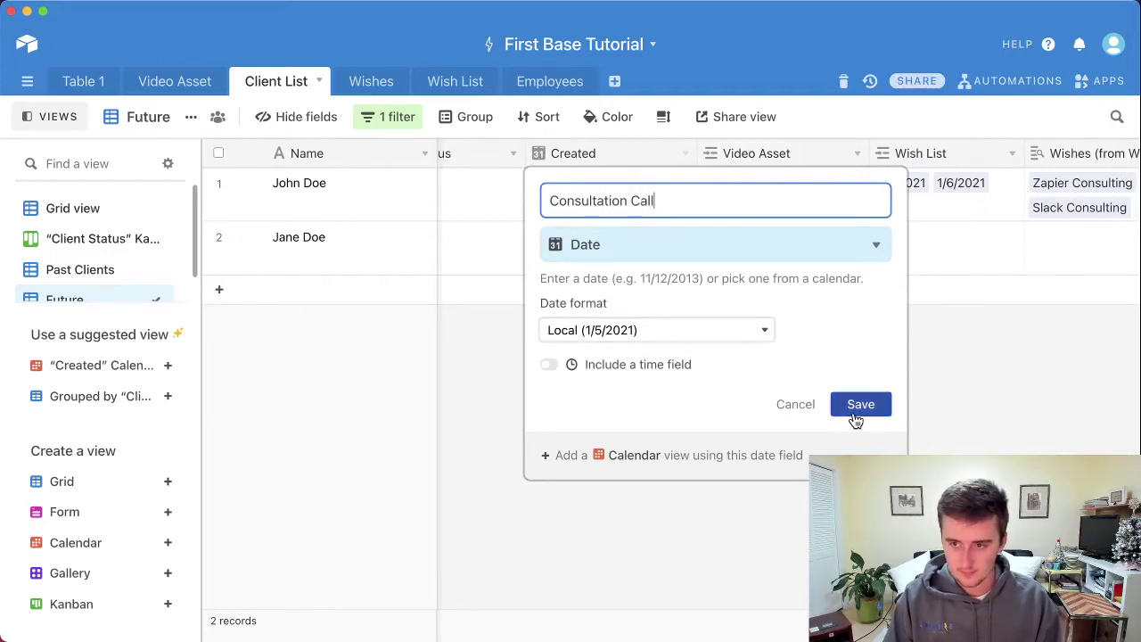
left_click(854, 412)
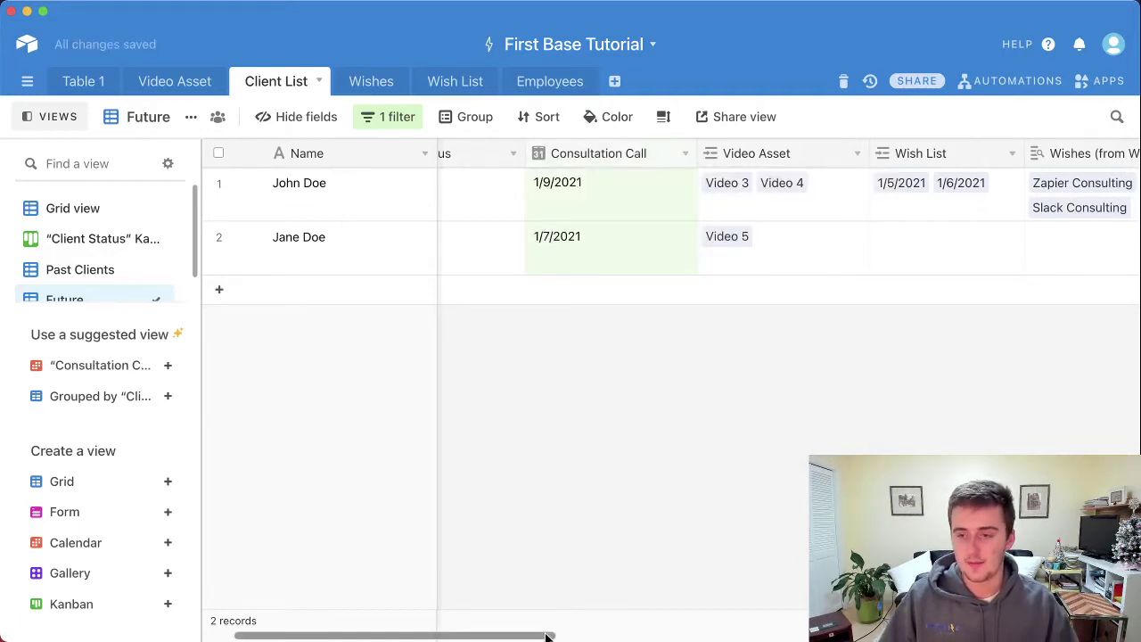
scroll(488, 606, "left", 2)
scroll(621, 507, "right", 5)
scroll(482, 626, "left", 5)
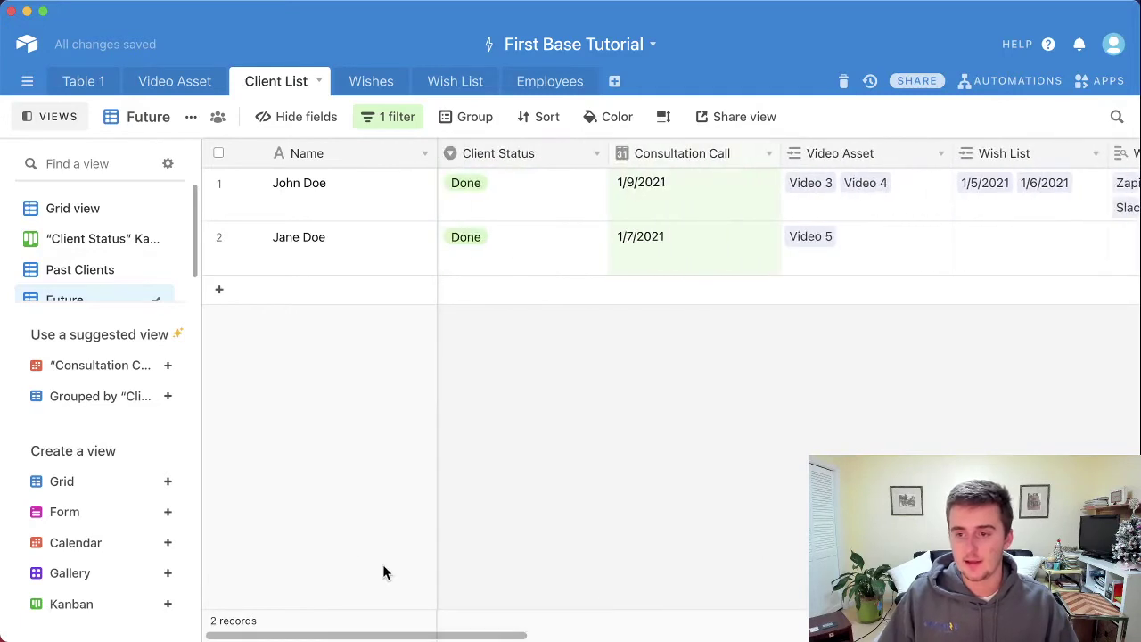
Step: Compare the records in the Past Clients, Future and Grid view views, then return to the Future view
left_click(113, 272)
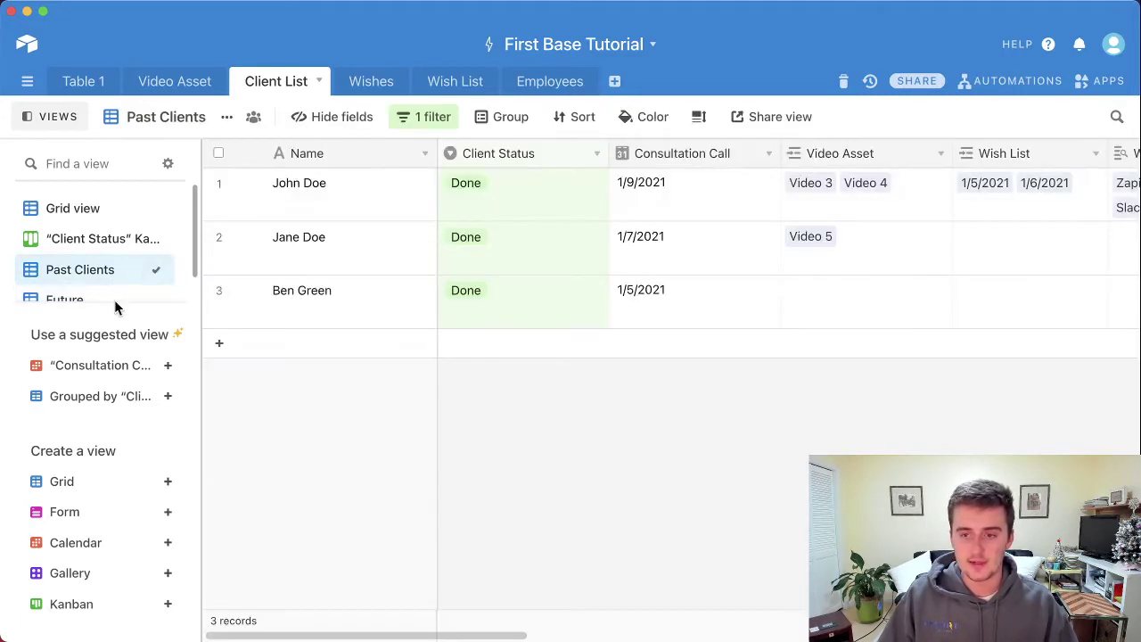
left_click(114, 301)
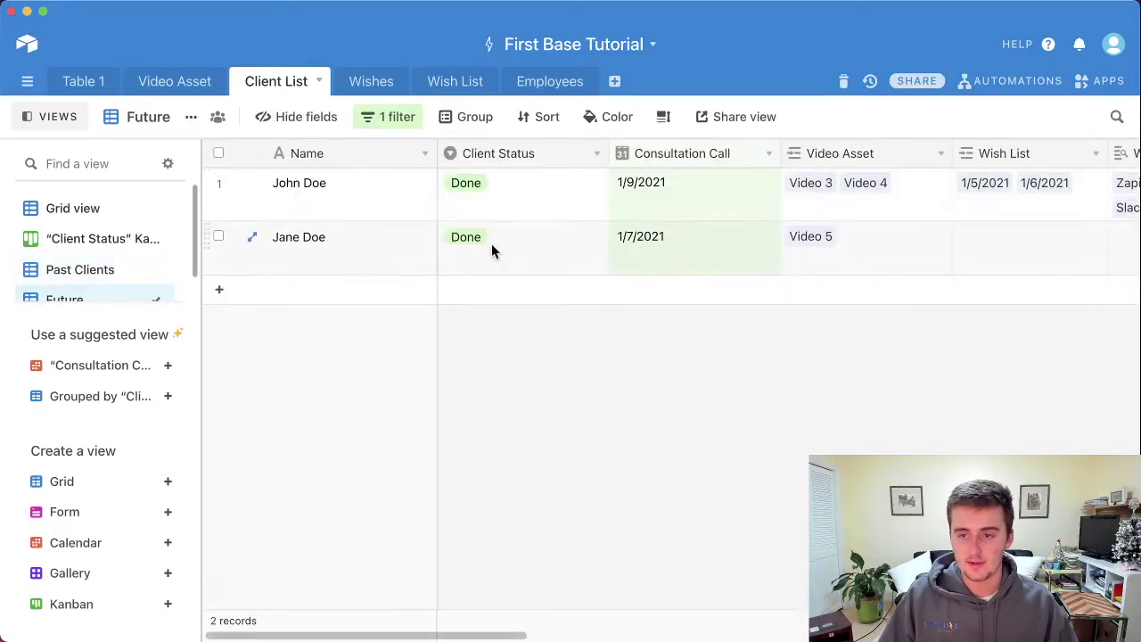
left_click(519, 191)
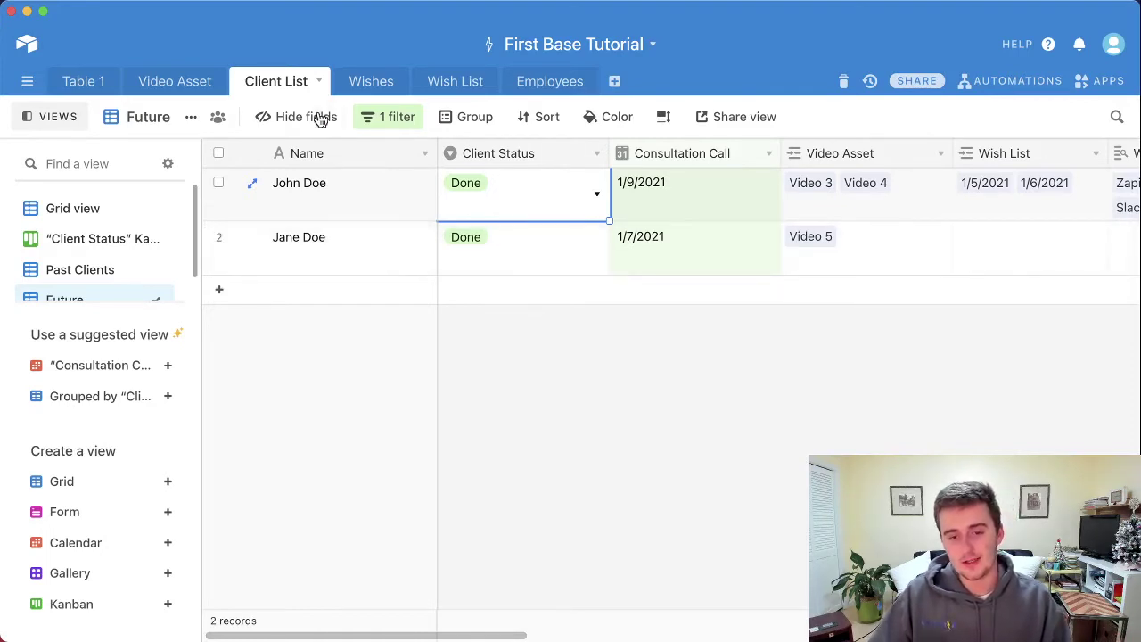
left_click(112, 222)
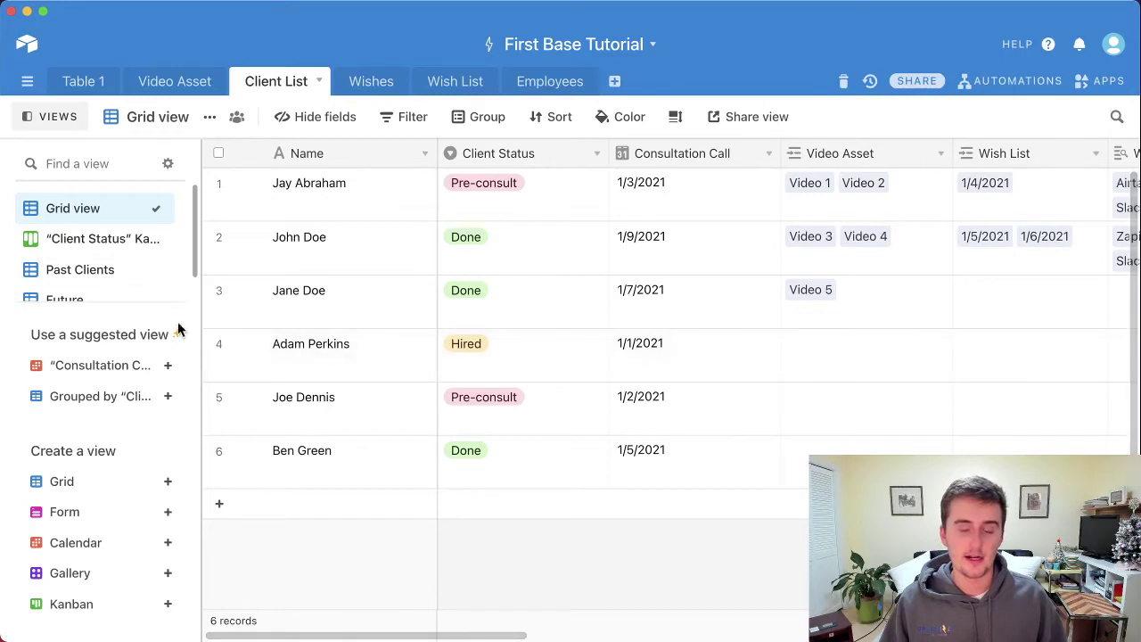
scroll(107, 270, "down", 1)
left_click(83, 279)
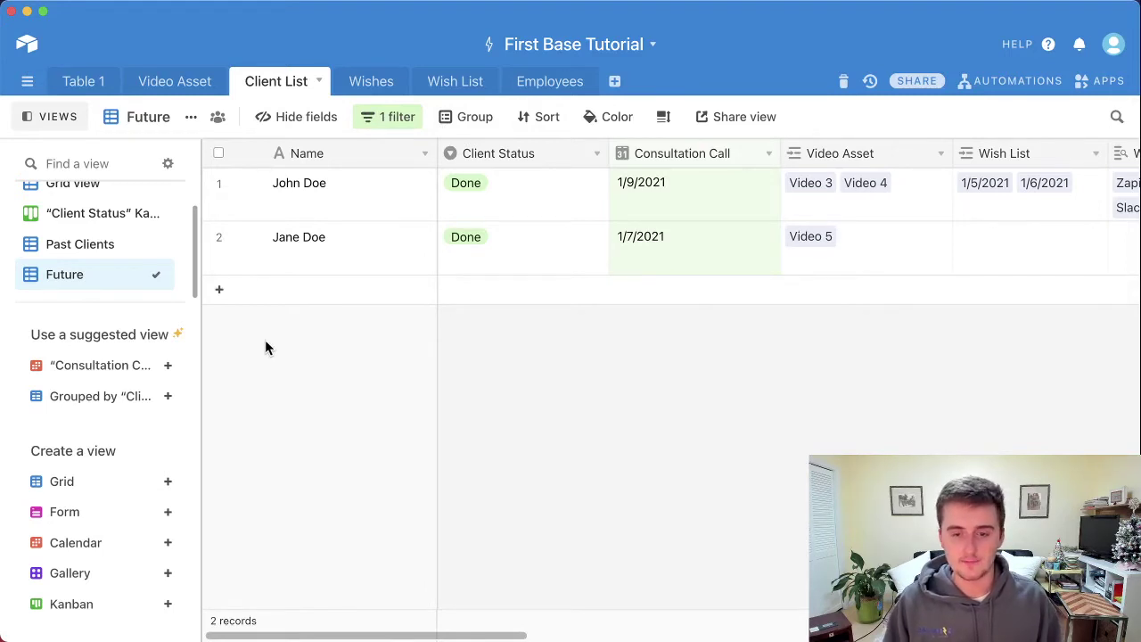
Step: Create a Calendar view of the Client List that uses the Consultation Call date field
mouse_move(109, 549)
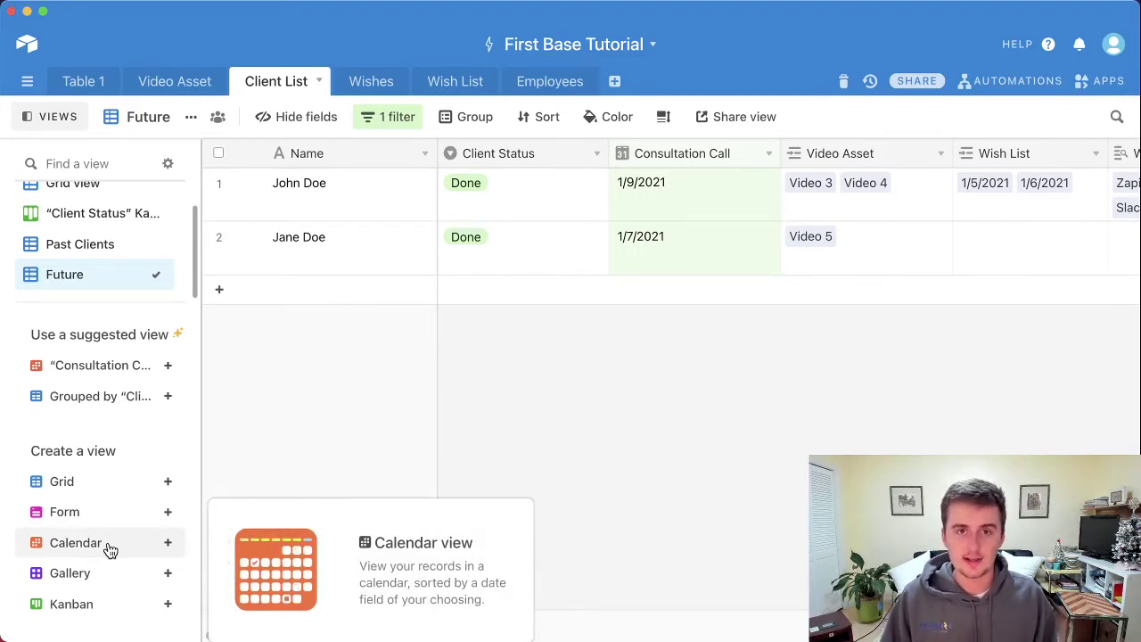
left_click(101, 545)
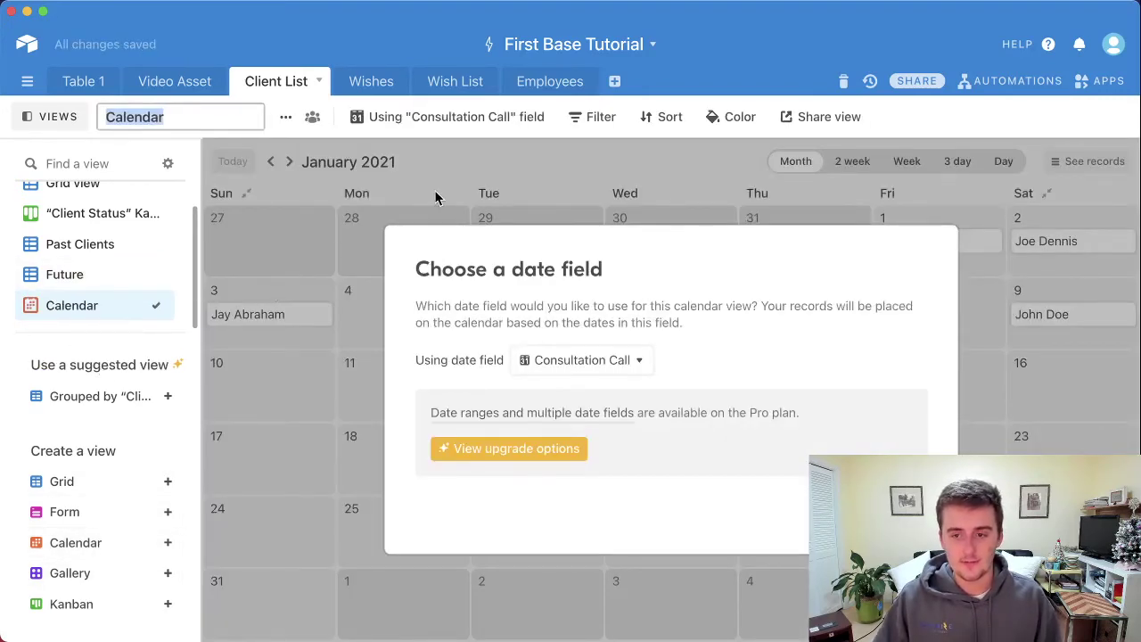
left_click(566, 303)
left_click(559, 361)
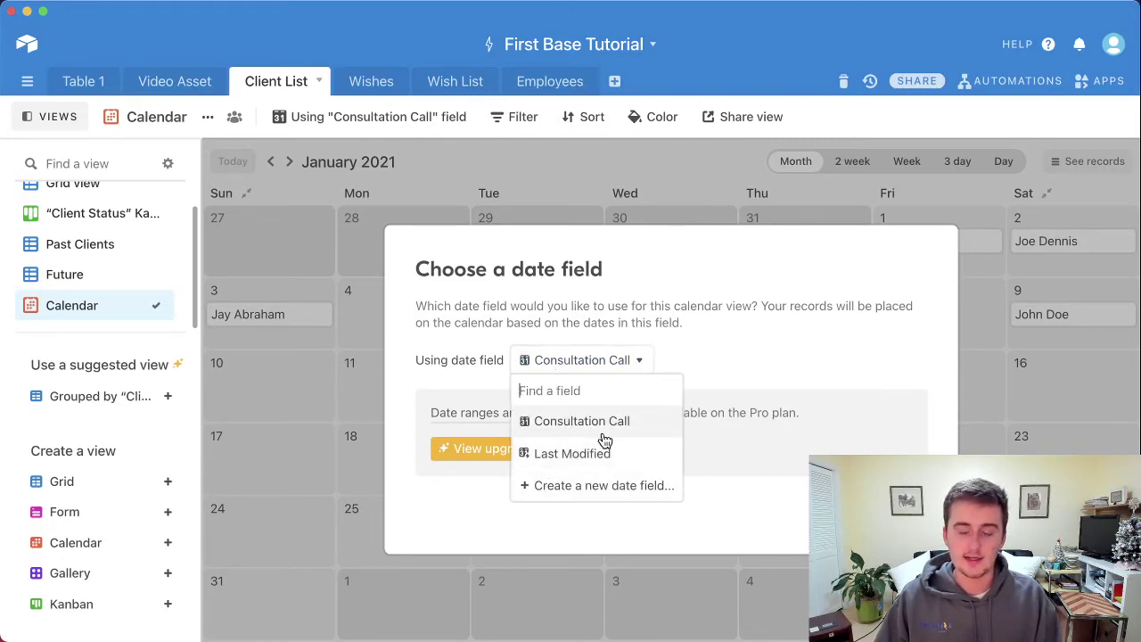
left_click(600, 423)
key("Escape")
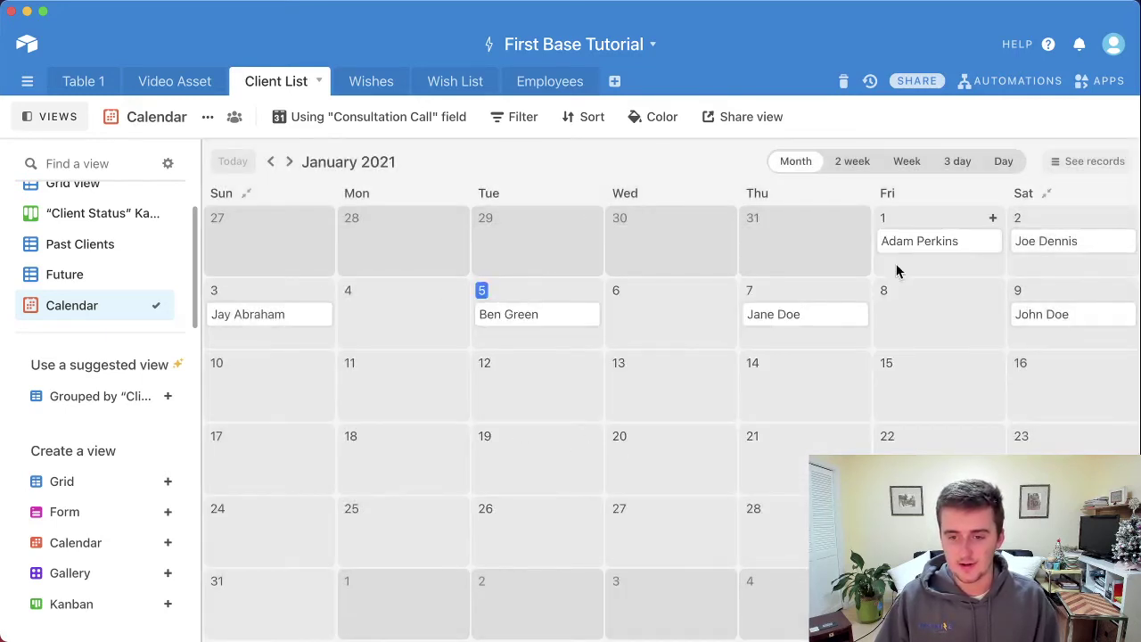
Step: Check the details of the January 1 calendar record and create a shareable link for the Calendar view
left_click(947, 252)
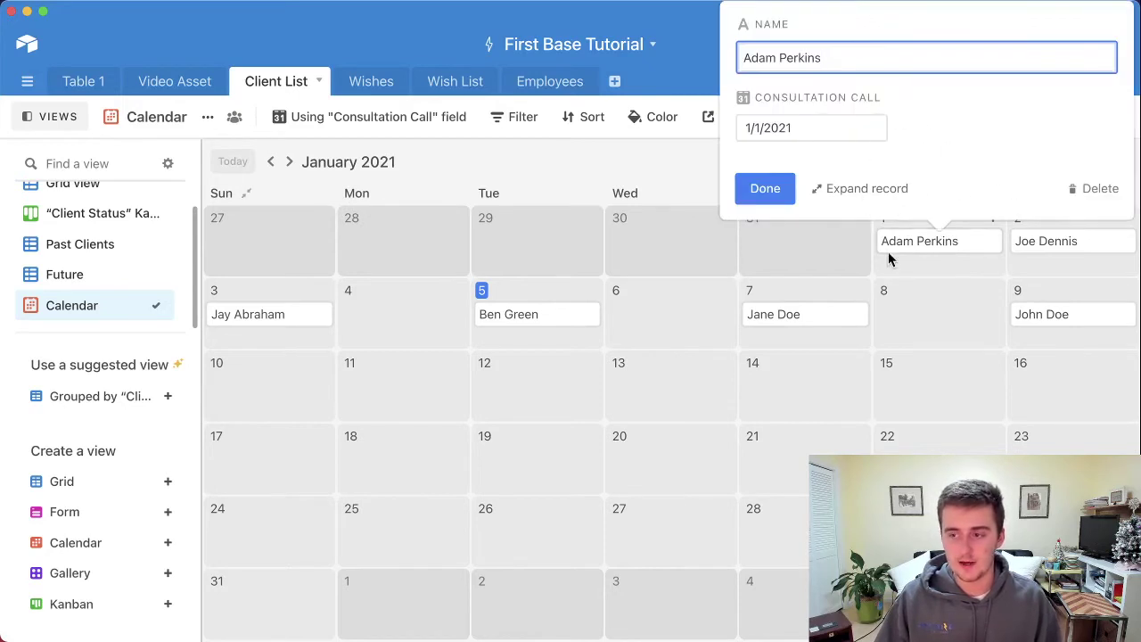
key("Escape")
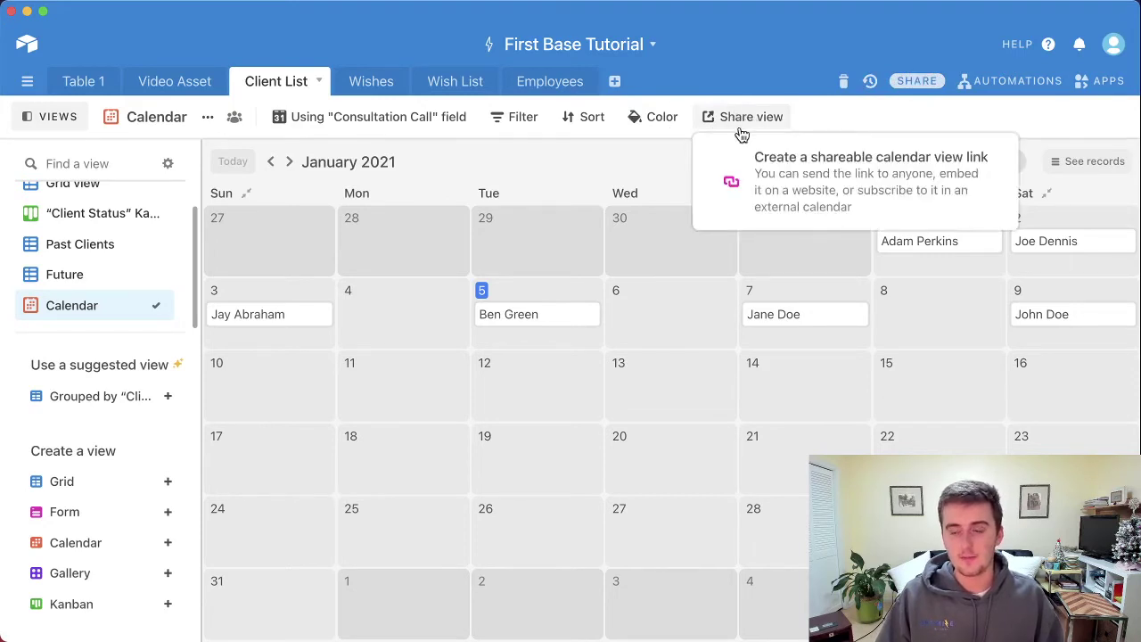
left_click(764, 175)
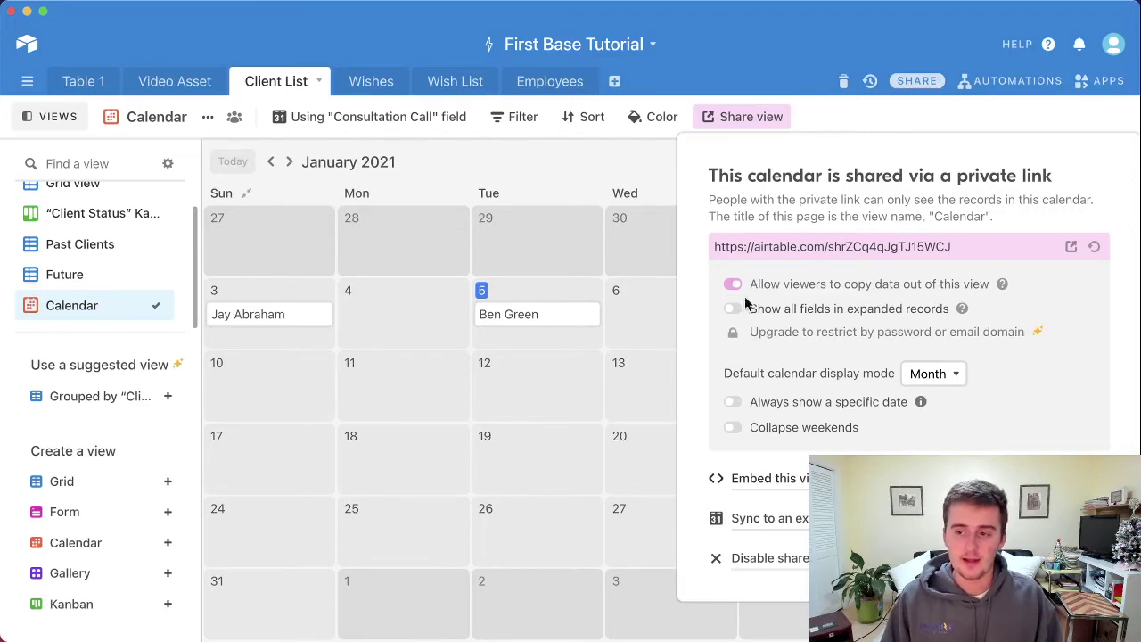
left_click(595, 150)
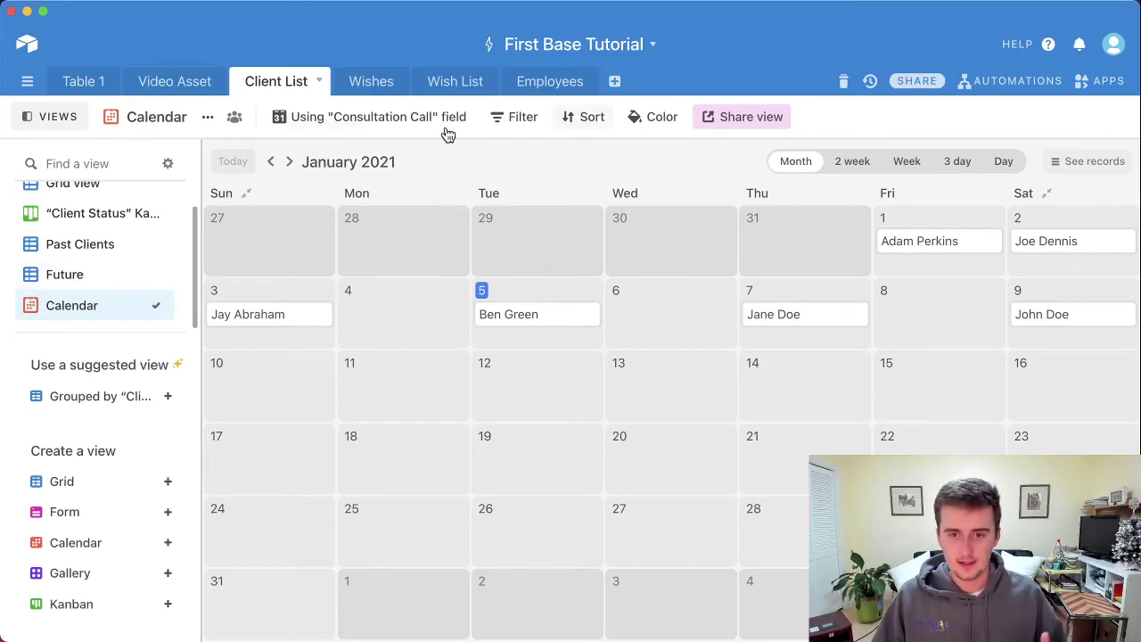
Step: In the Future view, hide all fields from Wish List through Last Modified, keeping Client Status, Consultation Call and Video Asset shown
left_click(98, 278)
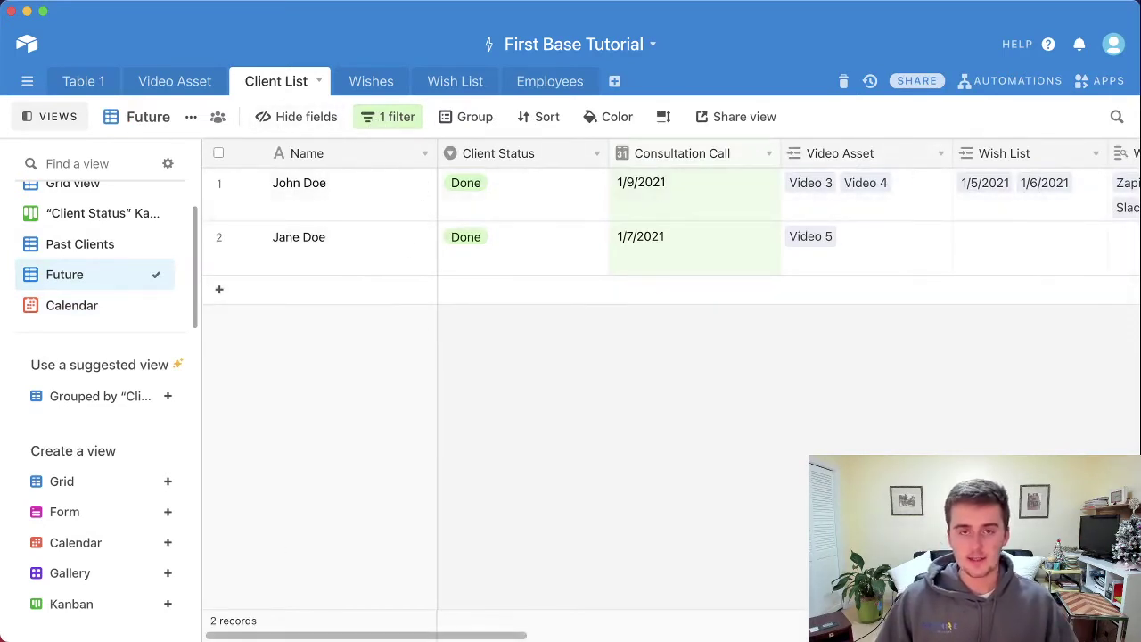
left_click_drag(529, 636, 473, 601)
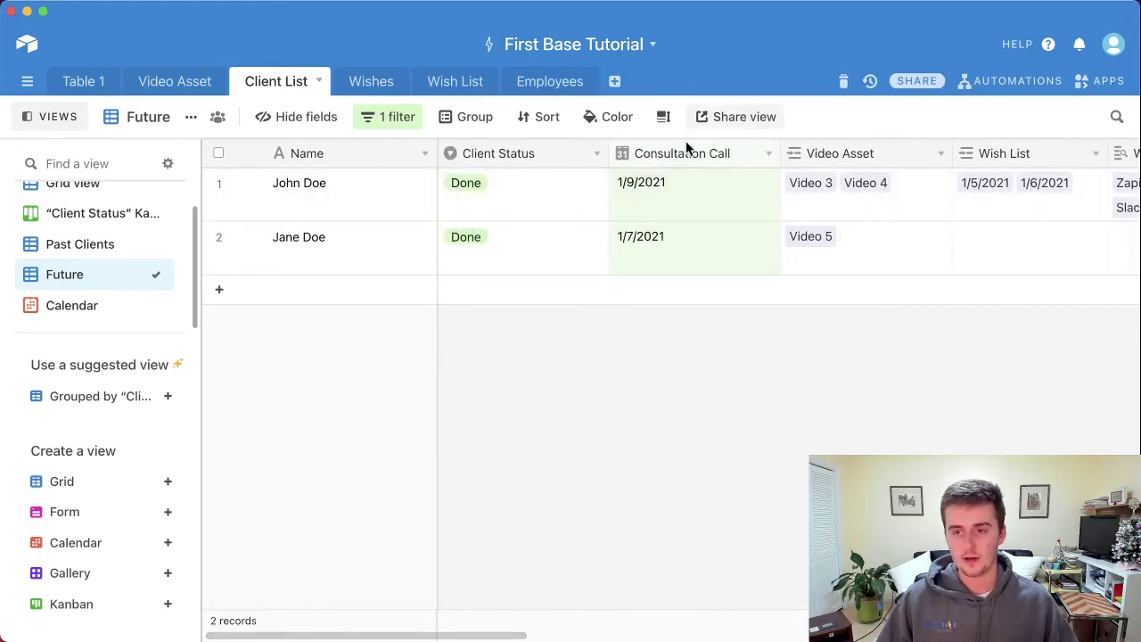
left_click(296, 114)
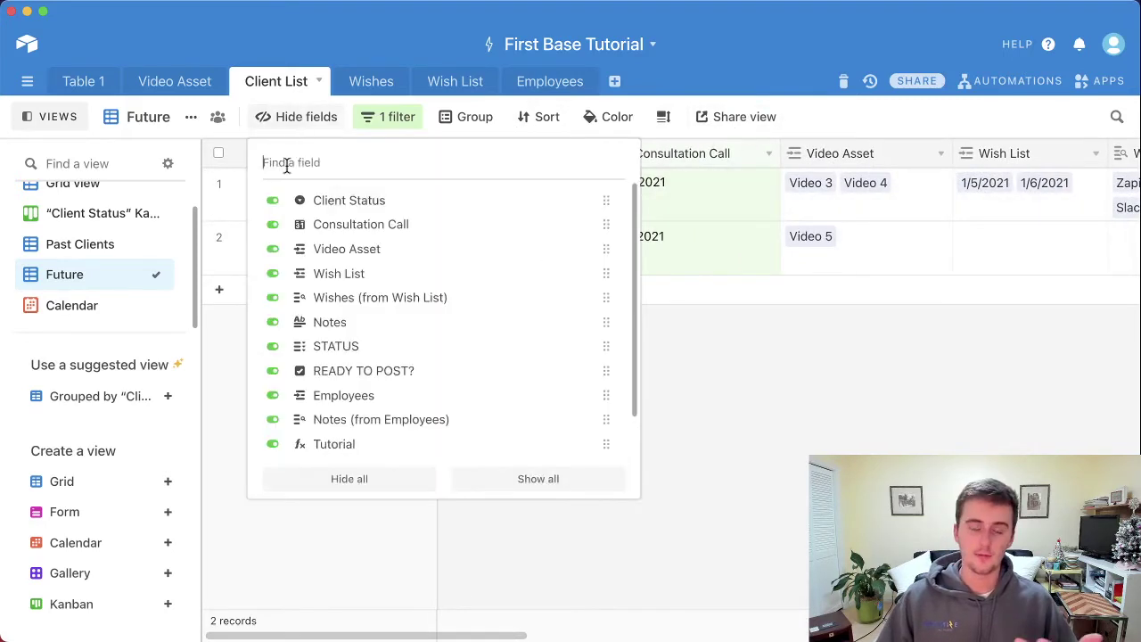
scroll(267, 348, "down", 2)
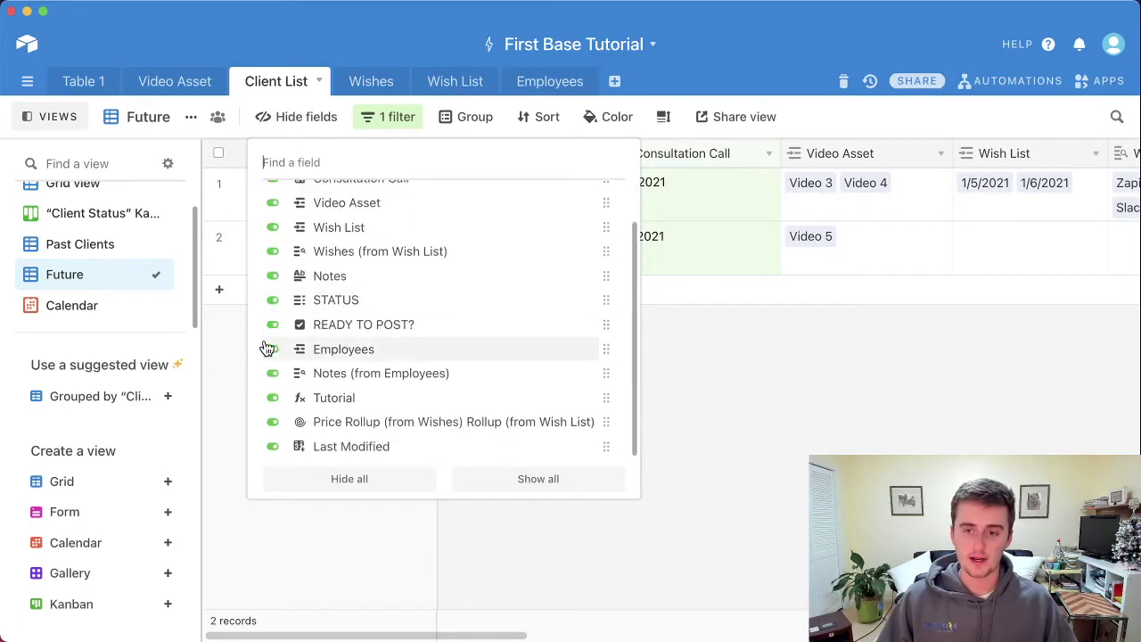
left_click(273, 447)
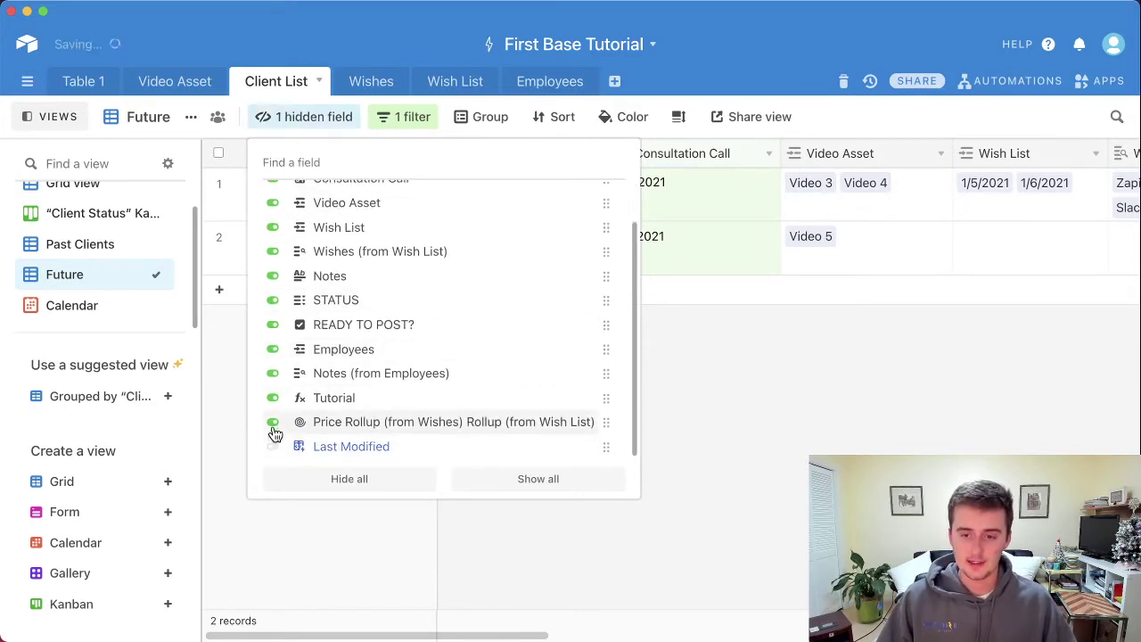
left_click(272, 421)
left_click(273, 398)
left_click(272, 373)
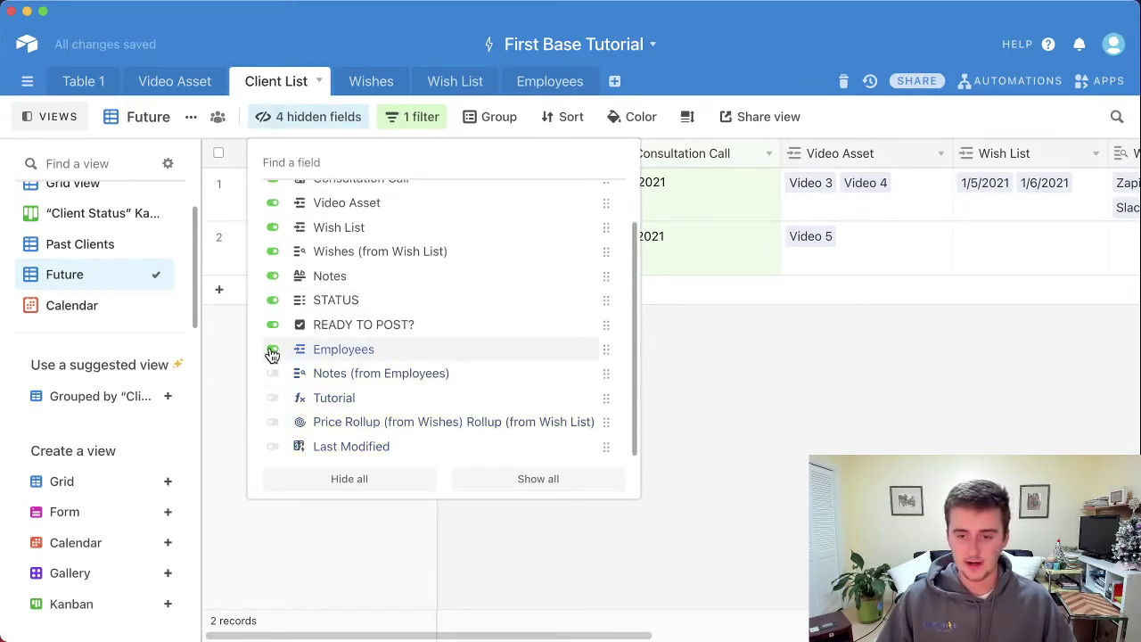
left_click(273, 349)
left_click(273, 324)
left_click(273, 299)
left_click(273, 276)
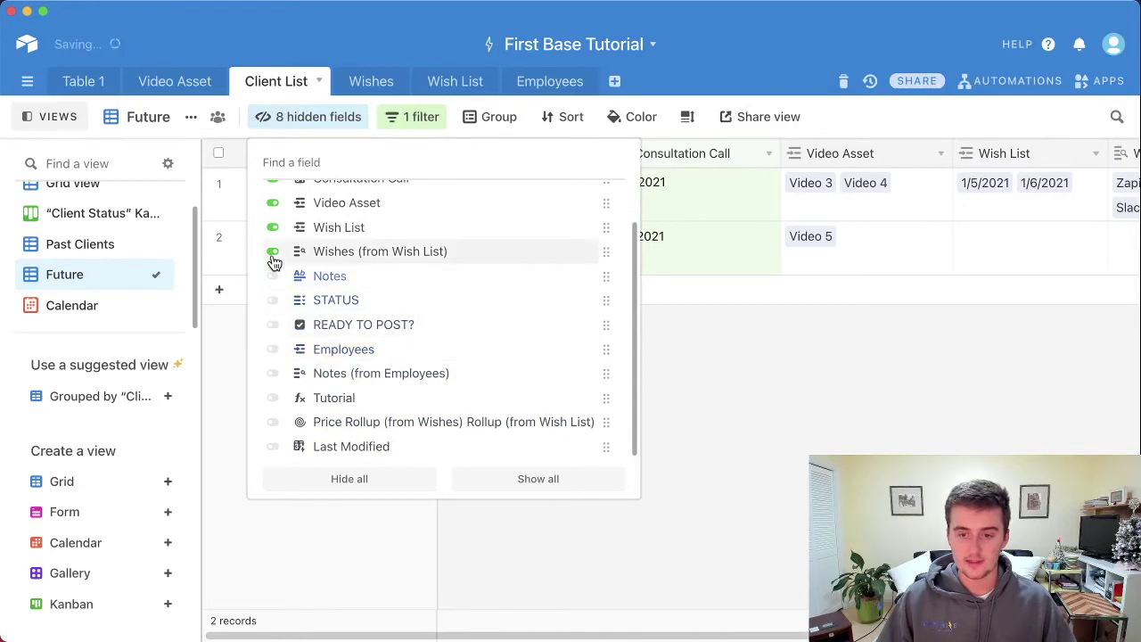
left_click(273, 250)
left_click(273, 227)
scroll(275, 243, "up", 2)
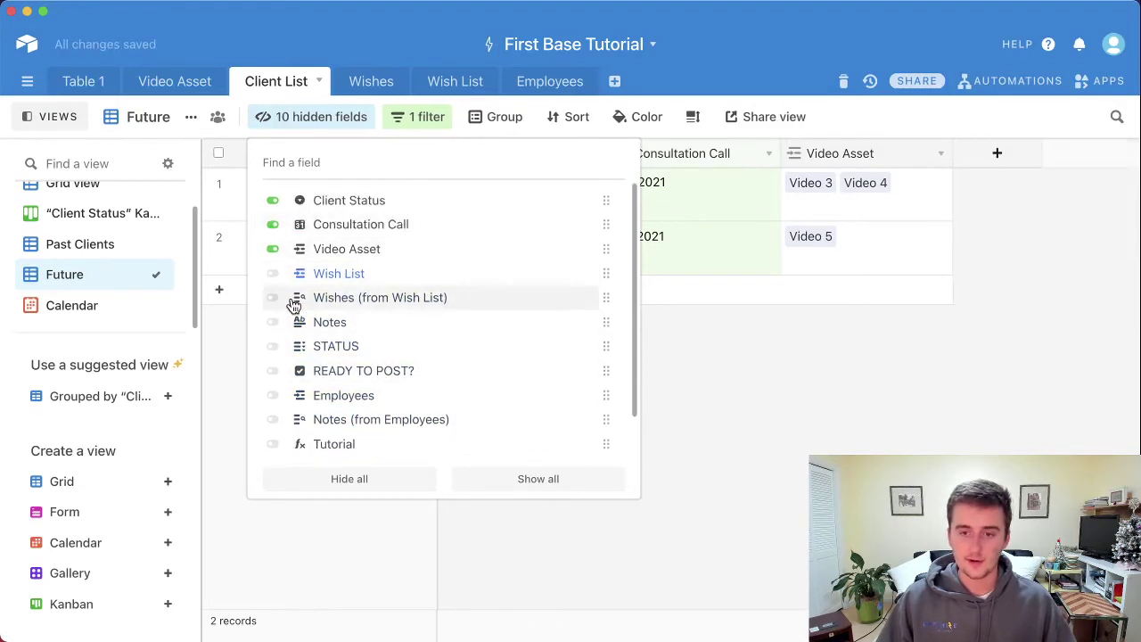
left_click(745, 393)
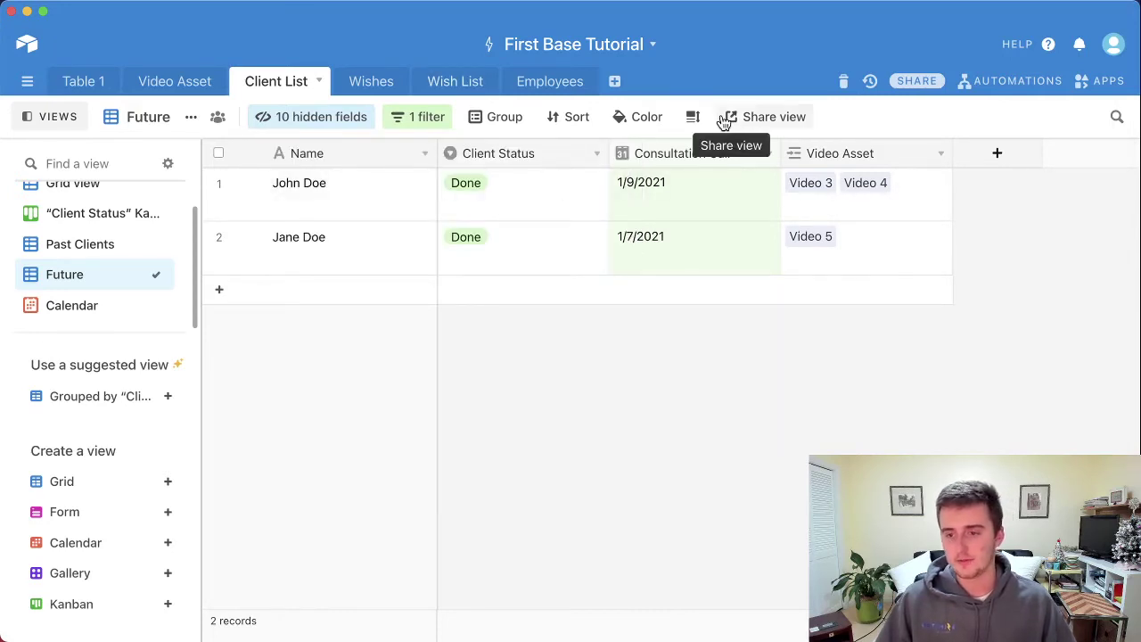
Step: Create a private share link for the Future view and check the option to show all fields in expanded records without enabling it
left_click(767, 123)
left_click(745, 176)
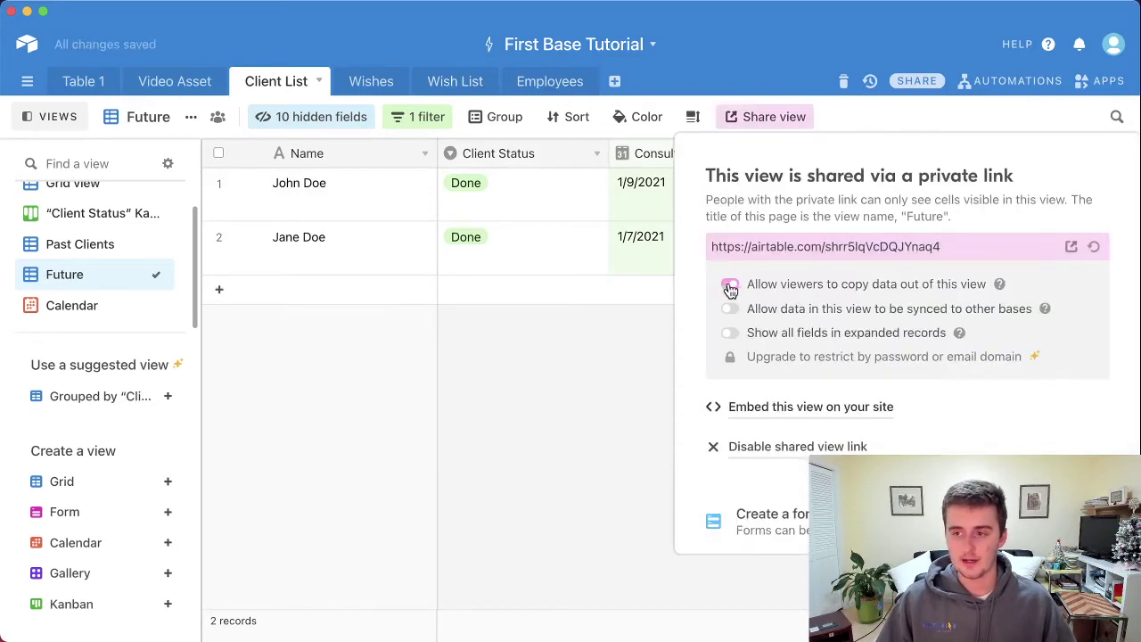
left_click(729, 333)
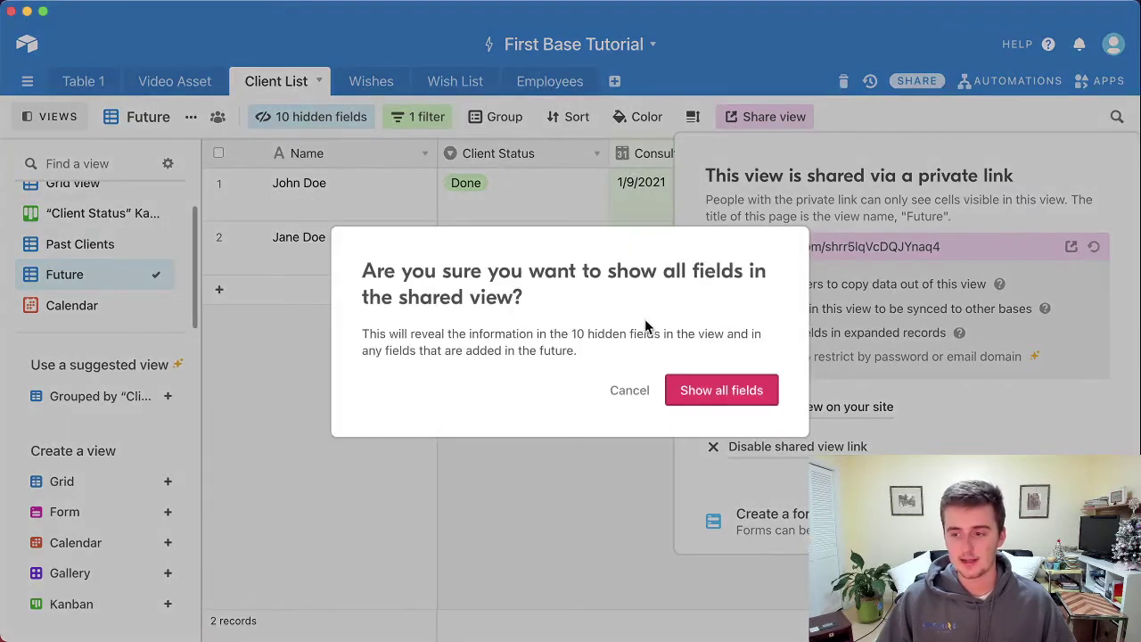
left_click(629, 391)
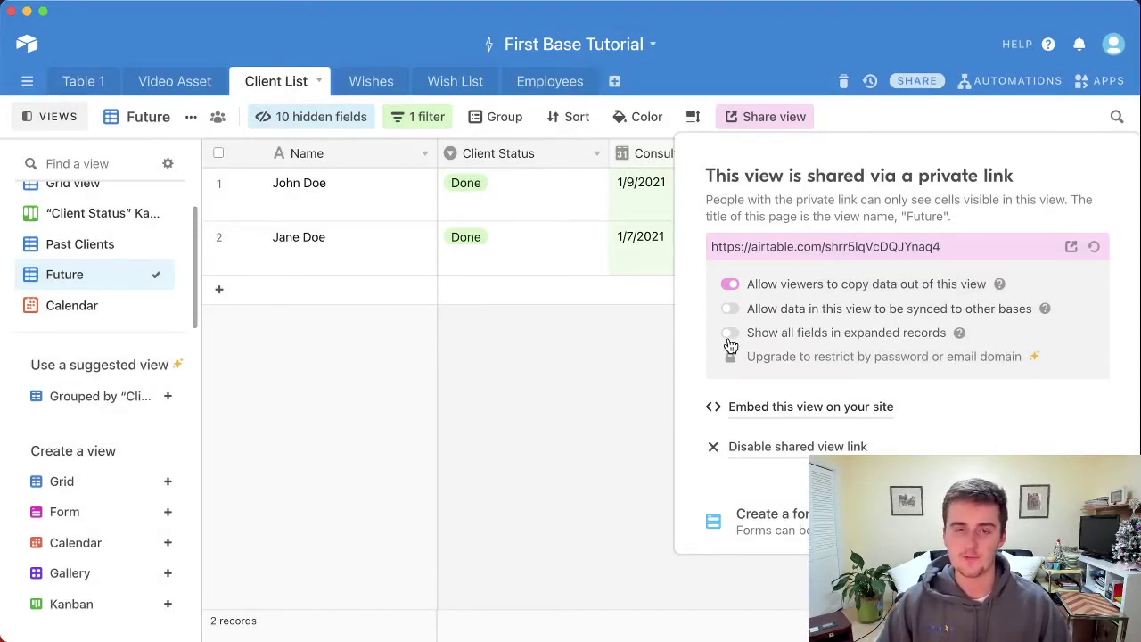
left_click(641, 401)
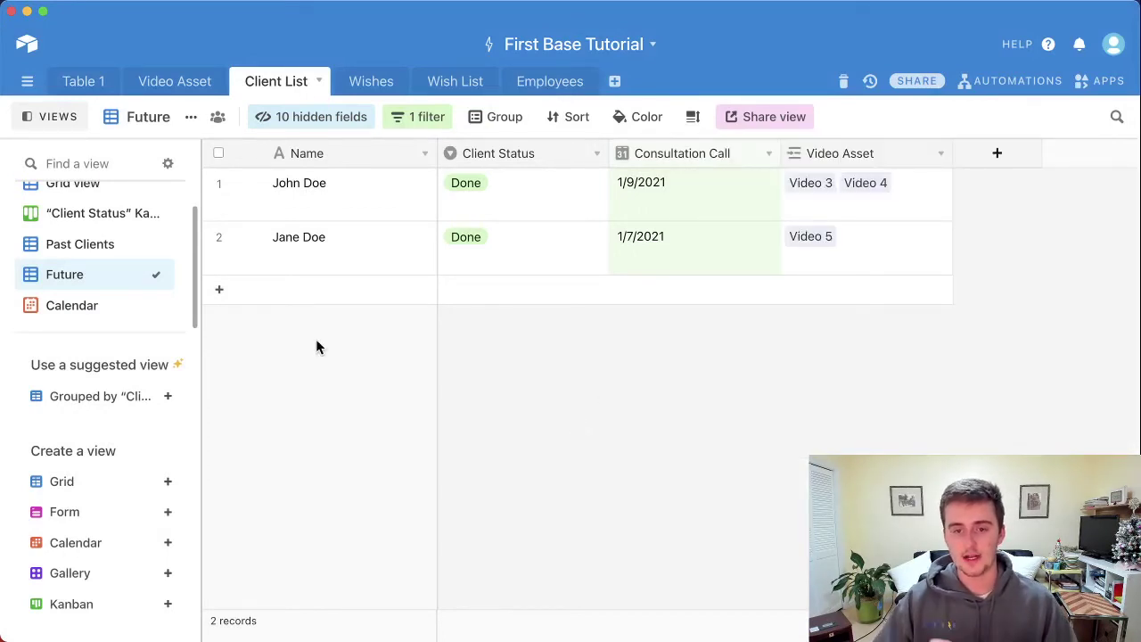
Step: Create a new grid view of the Client List named with the surname shared by the second and third clients in Grid view
scroll(127, 258, "up", 2)
left_click(90, 209)
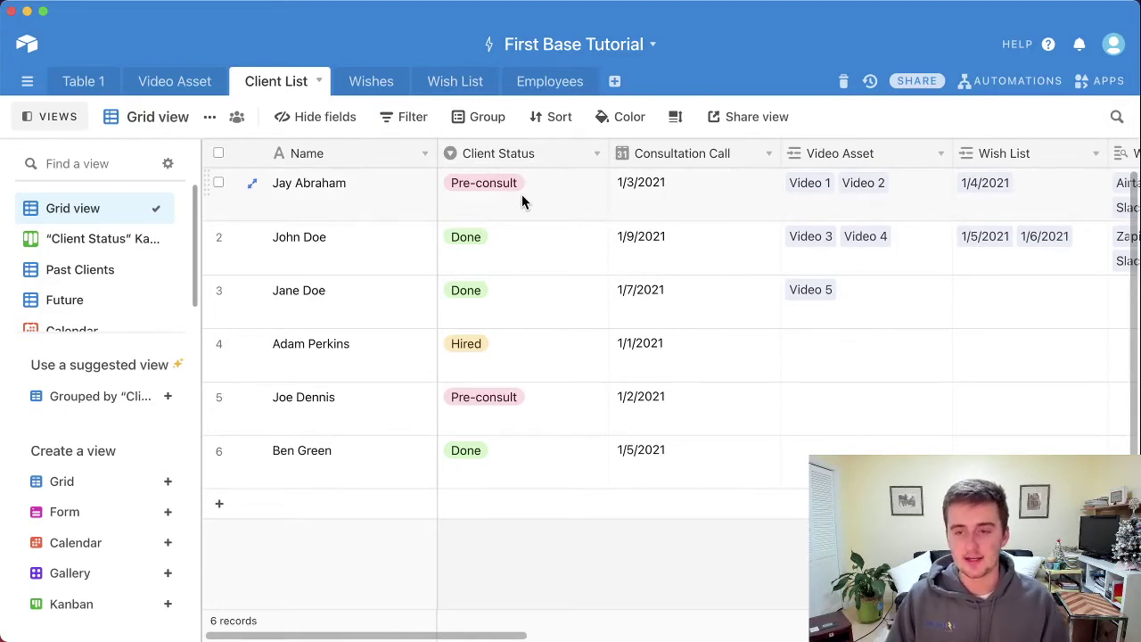
scroll(152, 295, "down", 1)
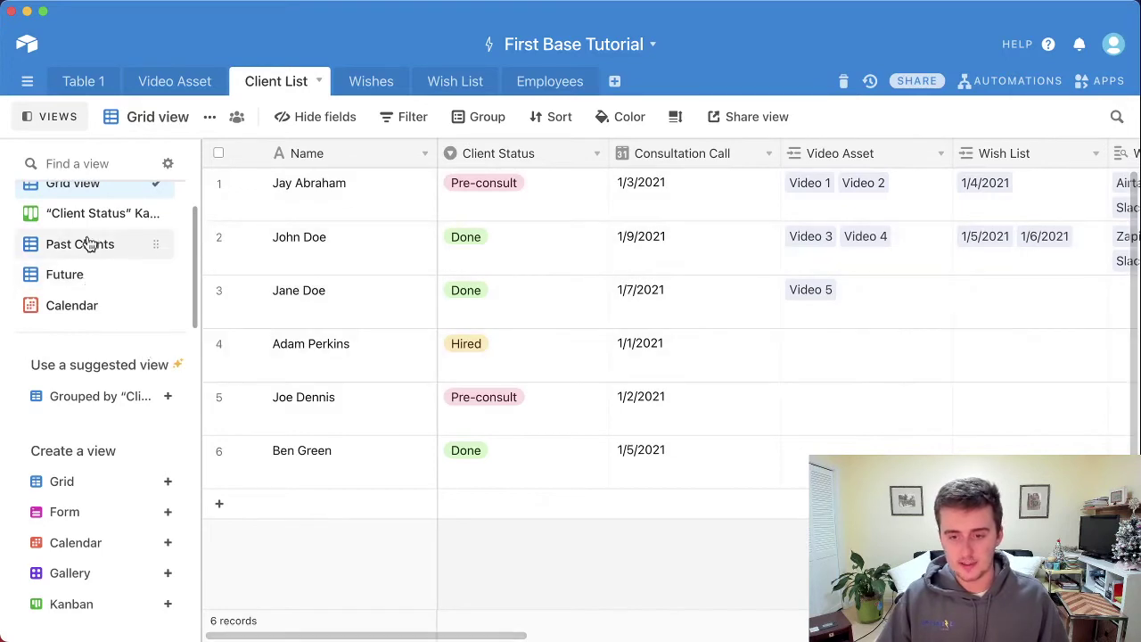
left_click(103, 472)
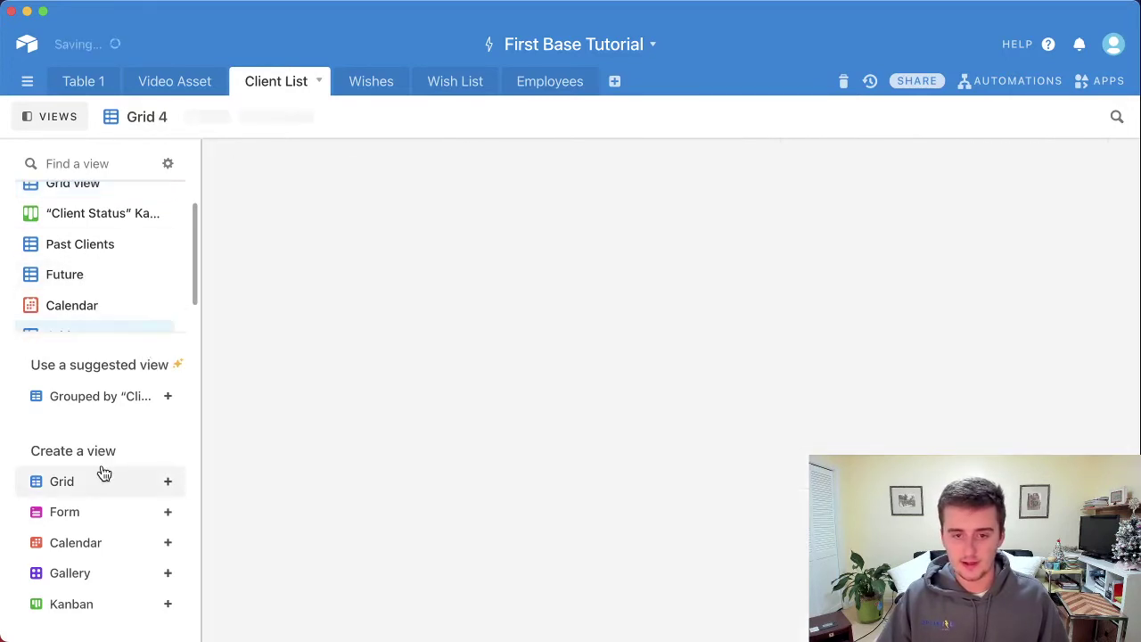
type("oe")
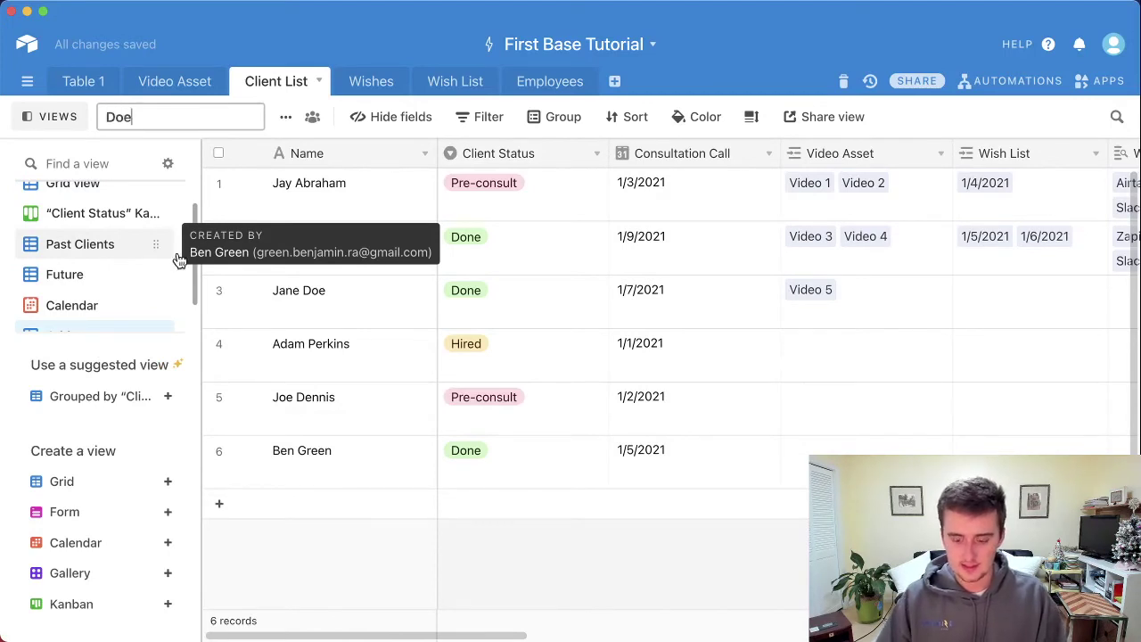
left_click(367, 350)
Step: Filter the new grid view to records whose Name contains the same surname as the view name
left_click(359, 118)
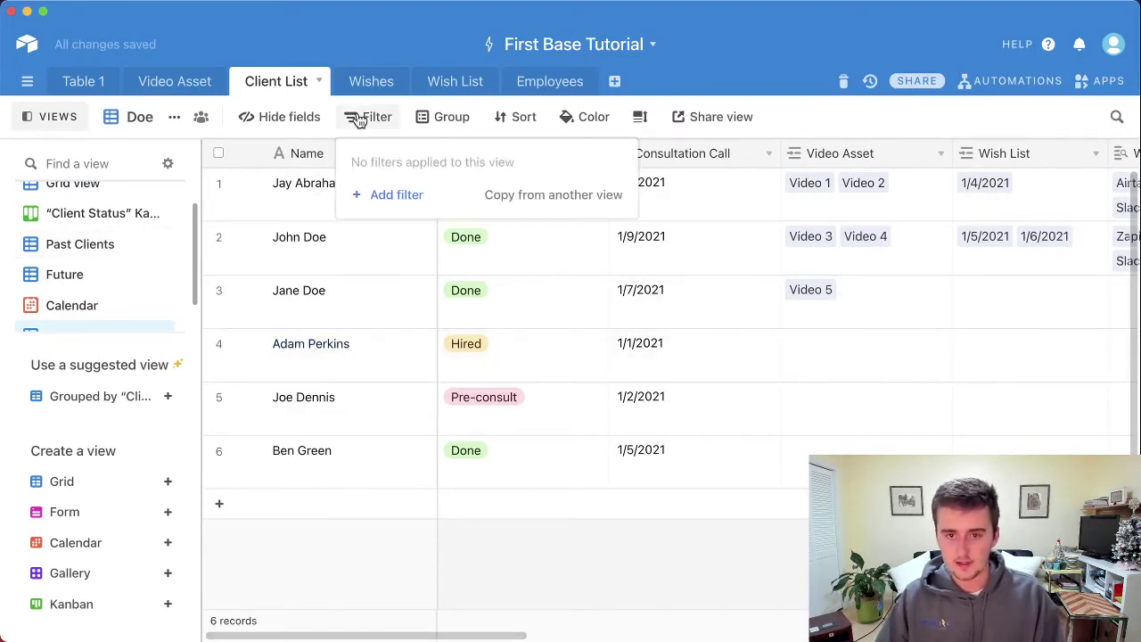
left_click(400, 198)
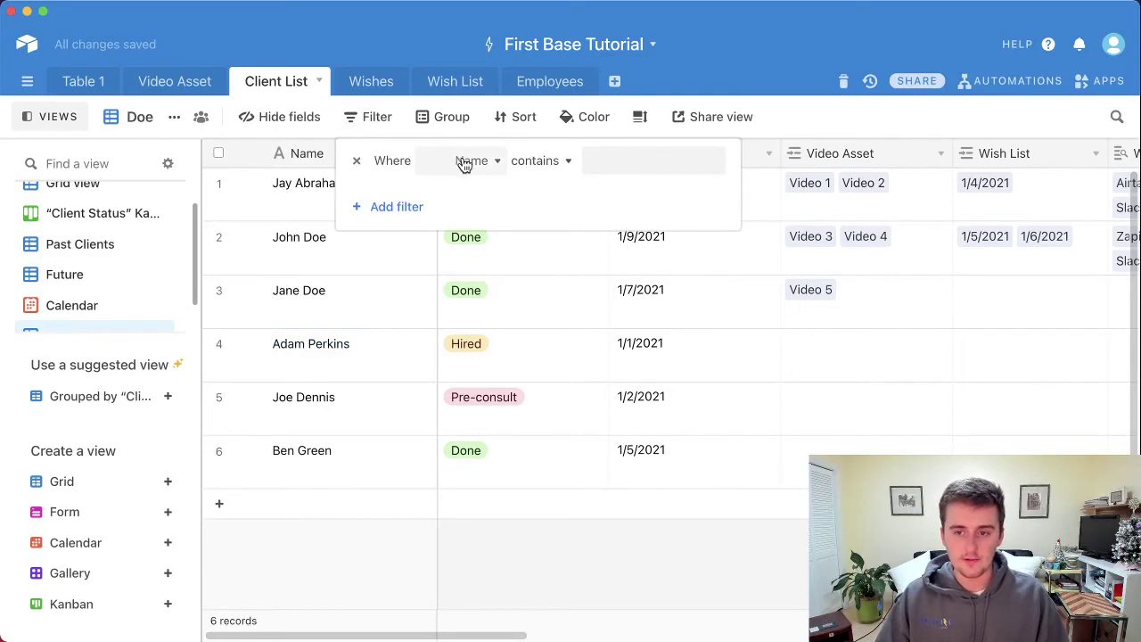
left_click(651, 163)
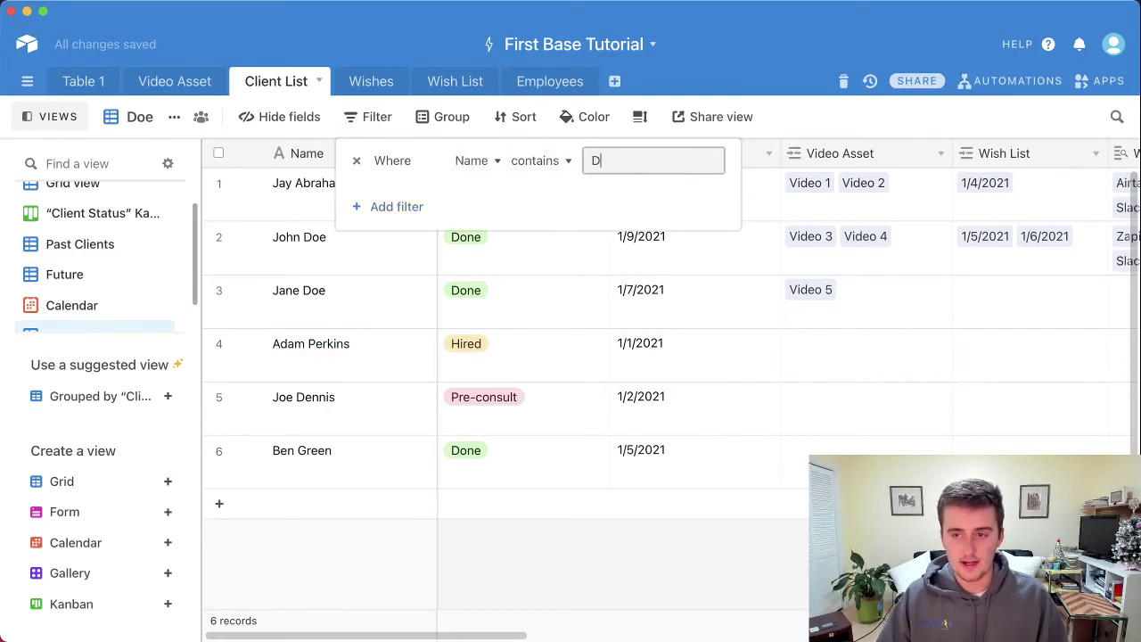
left_click(673, 428)
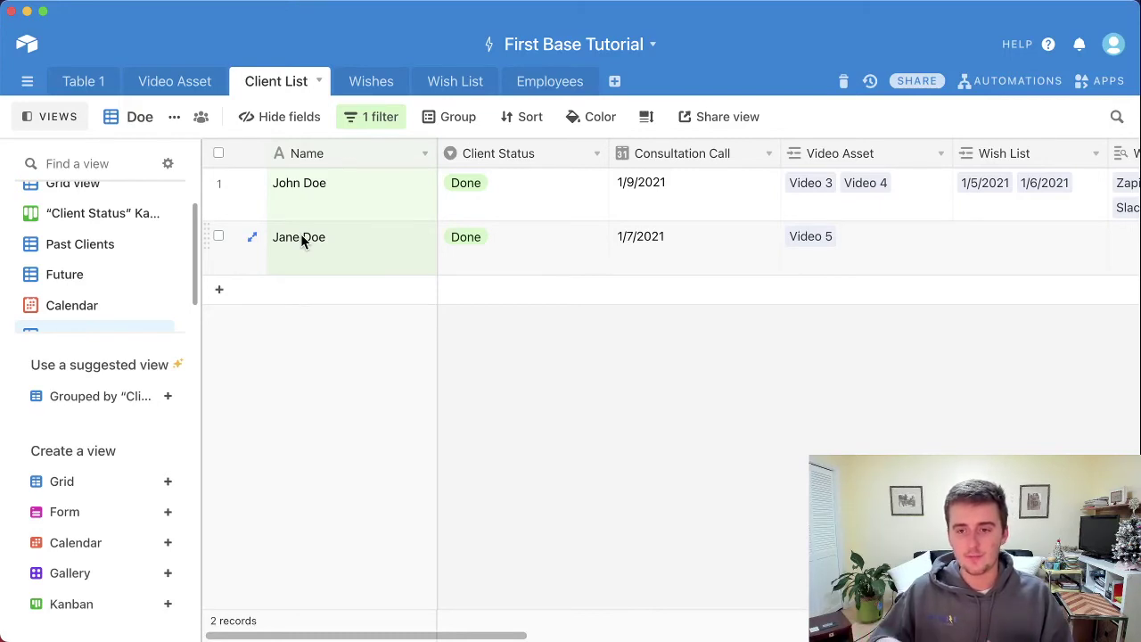
Step: Add seven more blank "Name contains" conditions to the surname view's filter
left_click(369, 123)
left_click(378, 211)
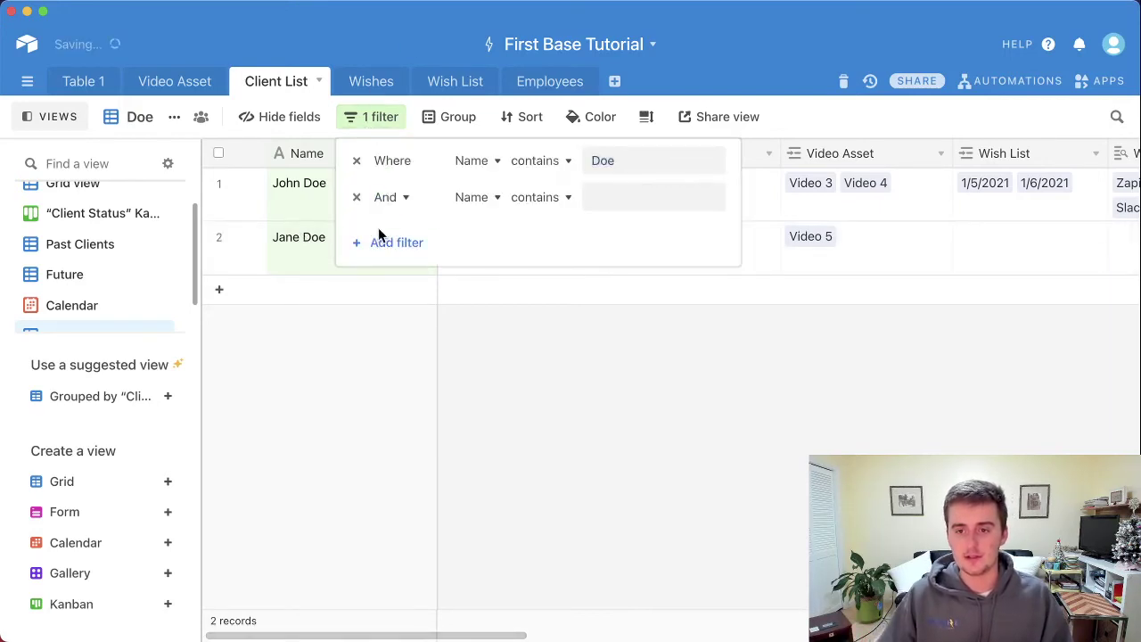
left_click(380, 242)
left_click(378, 280)
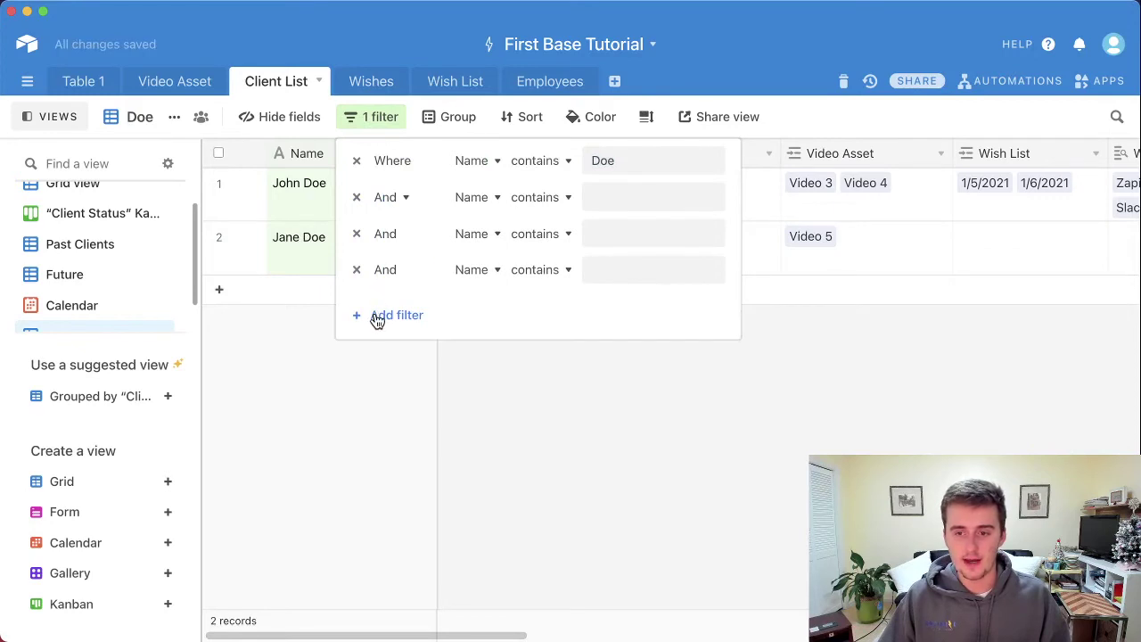
left_click(378, 318)
left_click(373, 355)
left_click(372, 399)
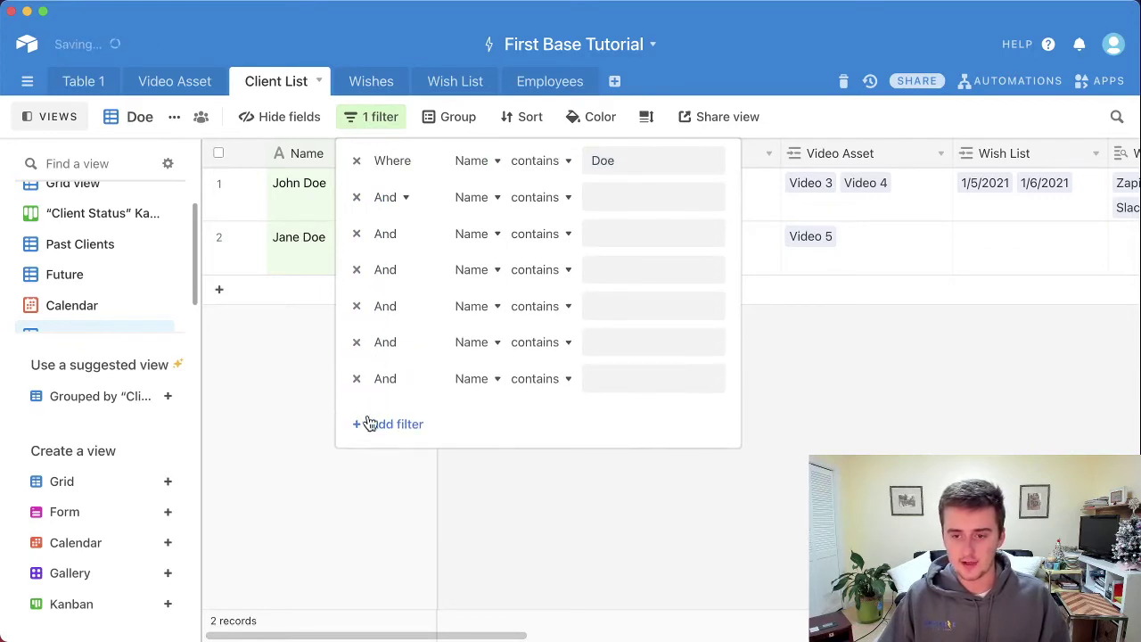
left_click(368, 423)
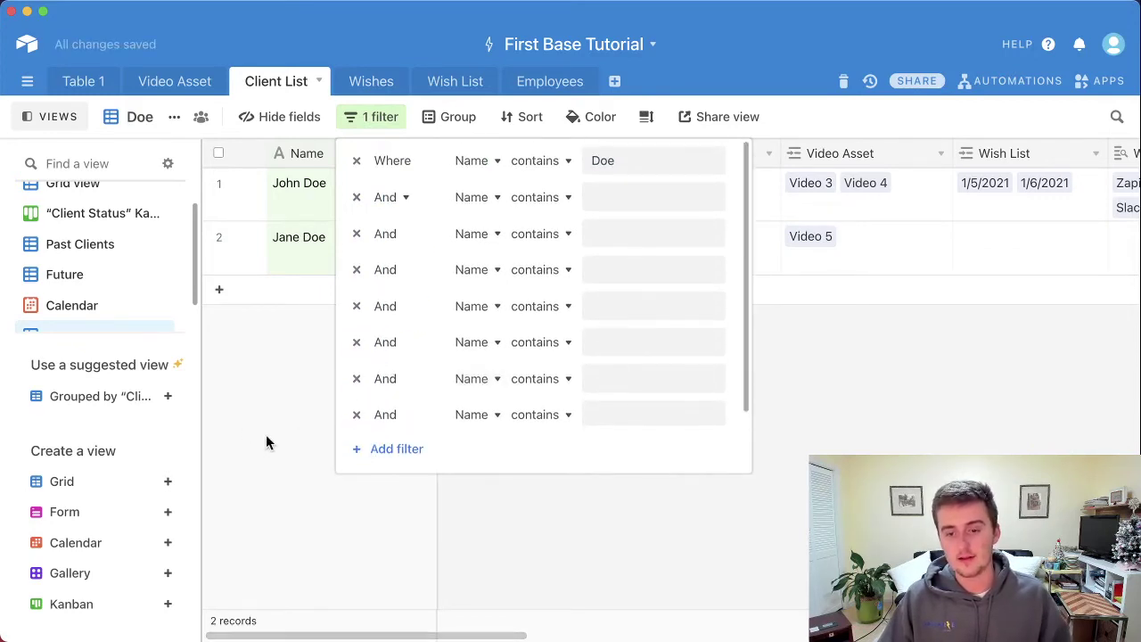
left_click(262, 435)
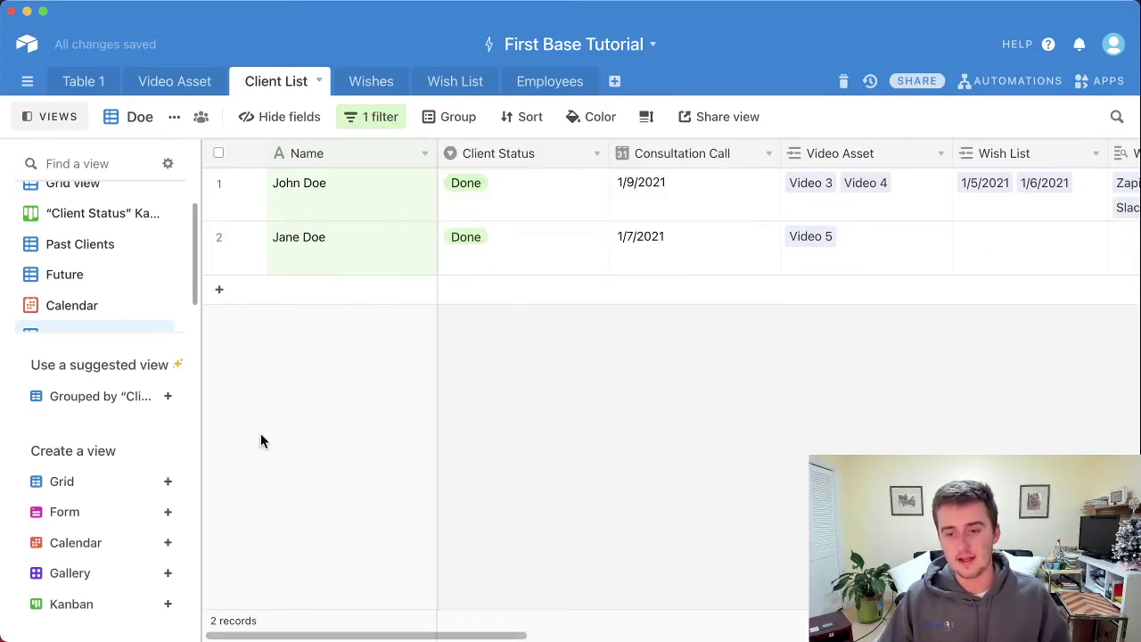
Step: Compare the client records in Grid view with the stacks in the "Client Status" Kanban view
scroll(115, 193, "up", 1)
left_click(104, 208)
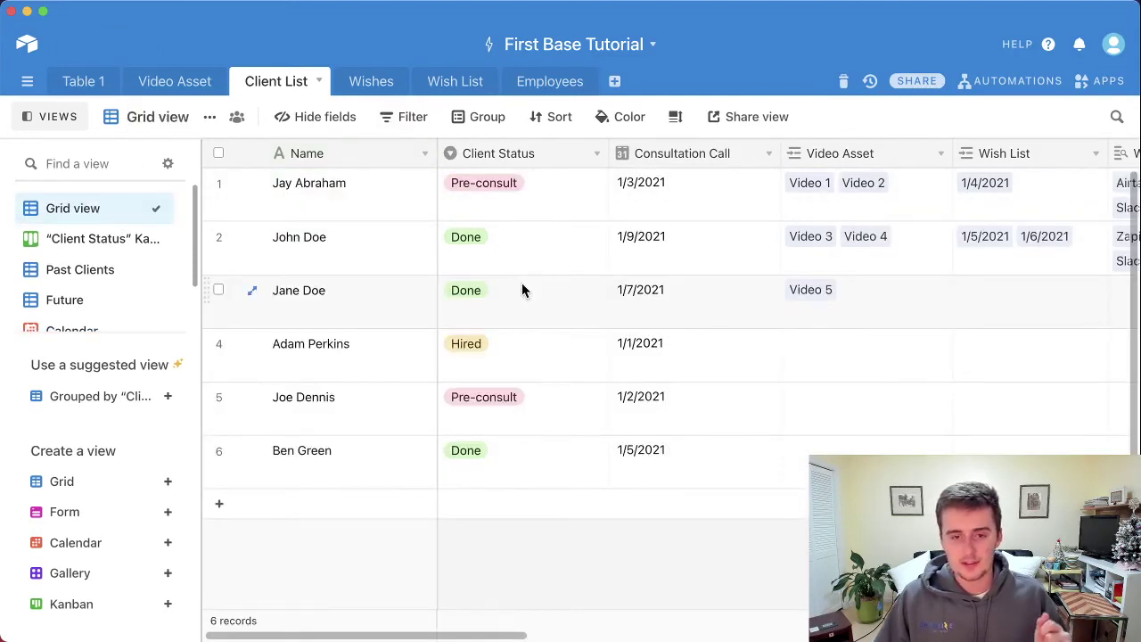
left_click(107, 241)
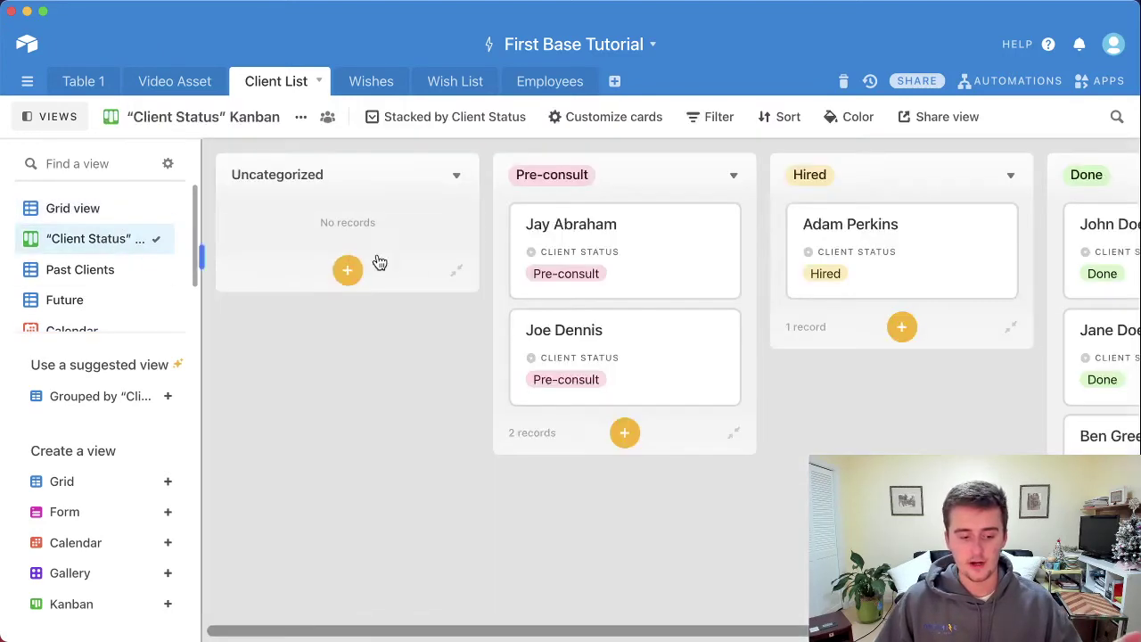
left_click_drag(547, 635, 563, 611)
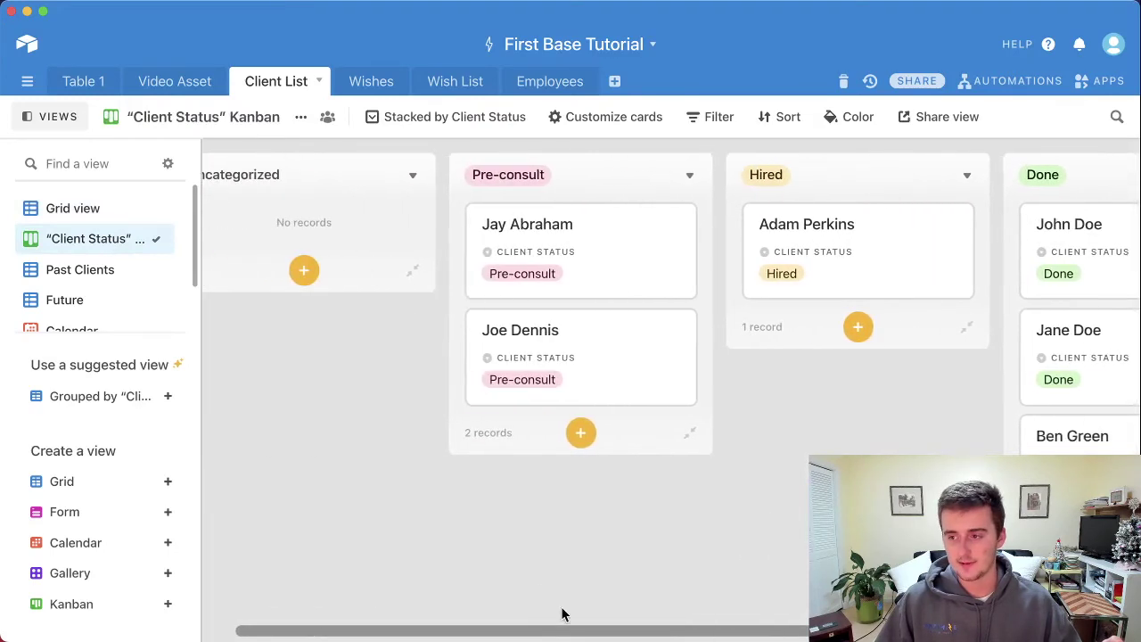
Step: Group the Grid view records by Client Status and review the Pre-consult, Hired and Done groups
left_click(112, 214)
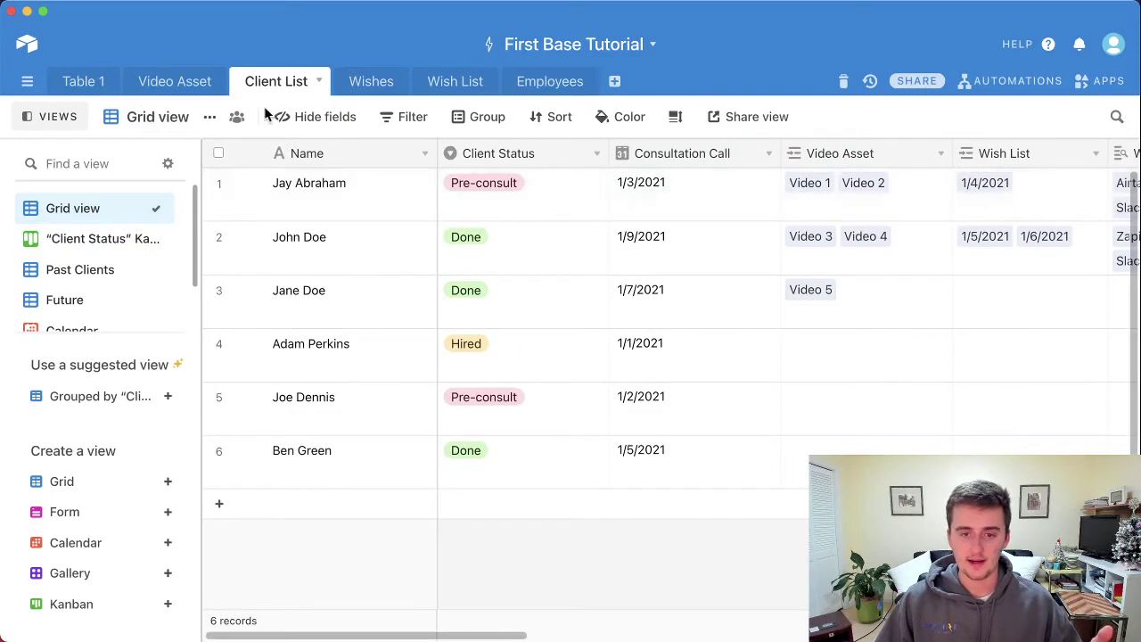
left_click(484, 128)
left_click(477, 201)
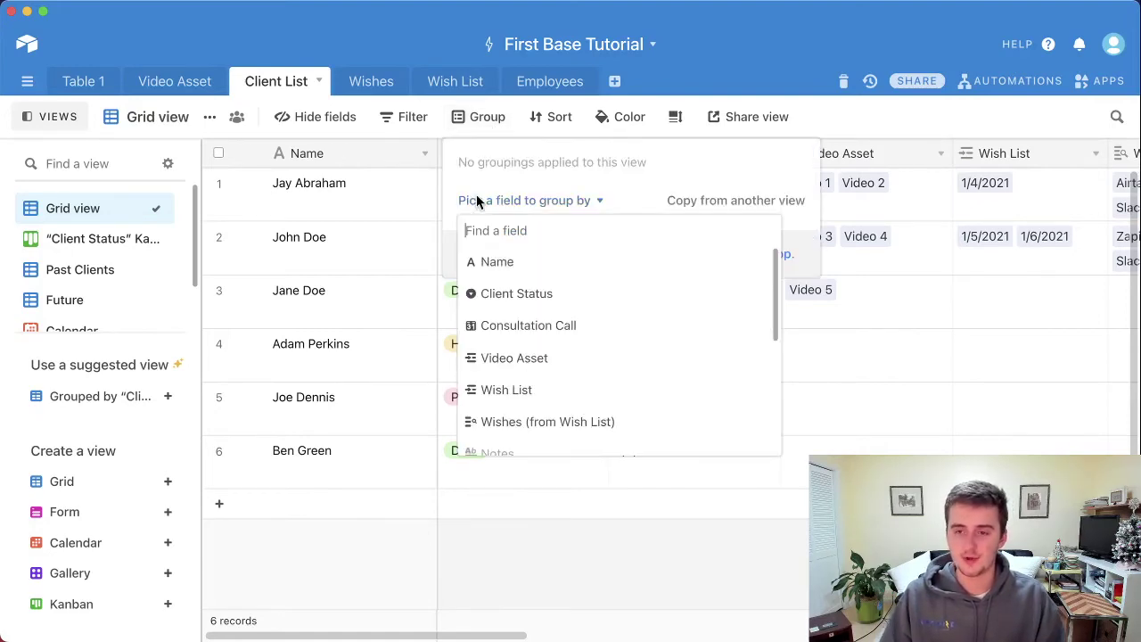
left_click(541, 297)
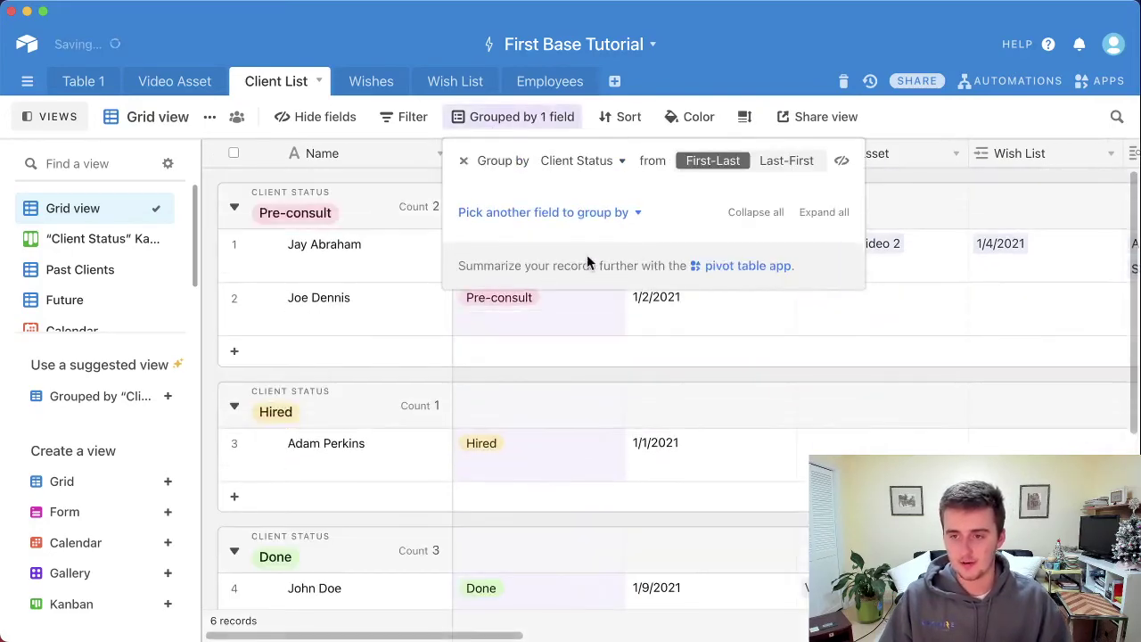
left_click(475, 377)
scroll(475, 374, "down", 5)
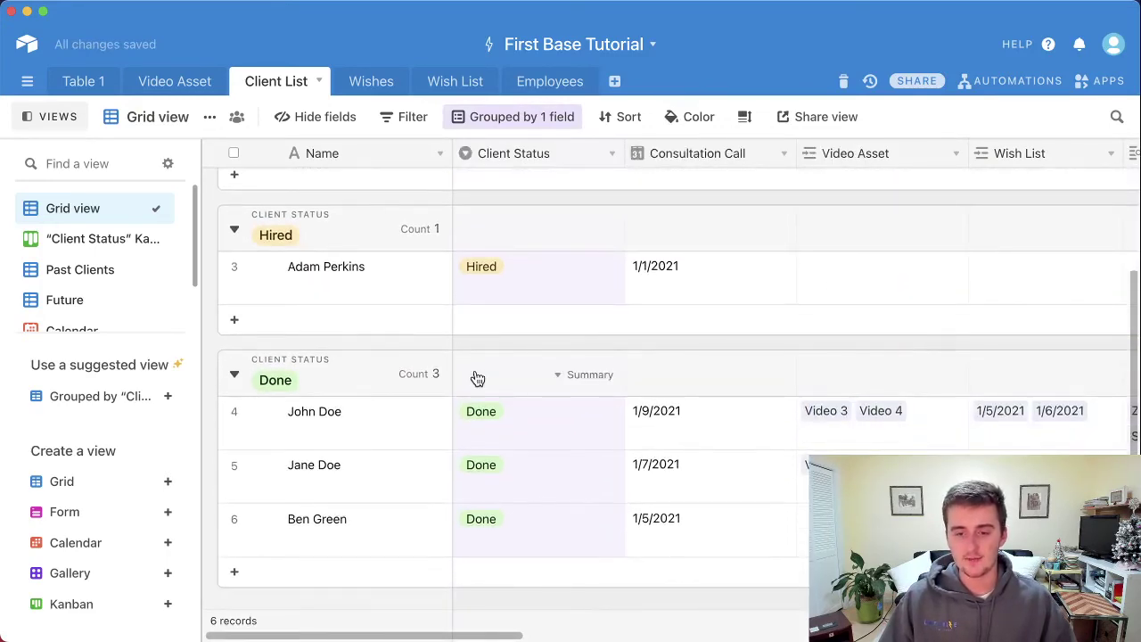
scroll(477, 379, "up", 5)
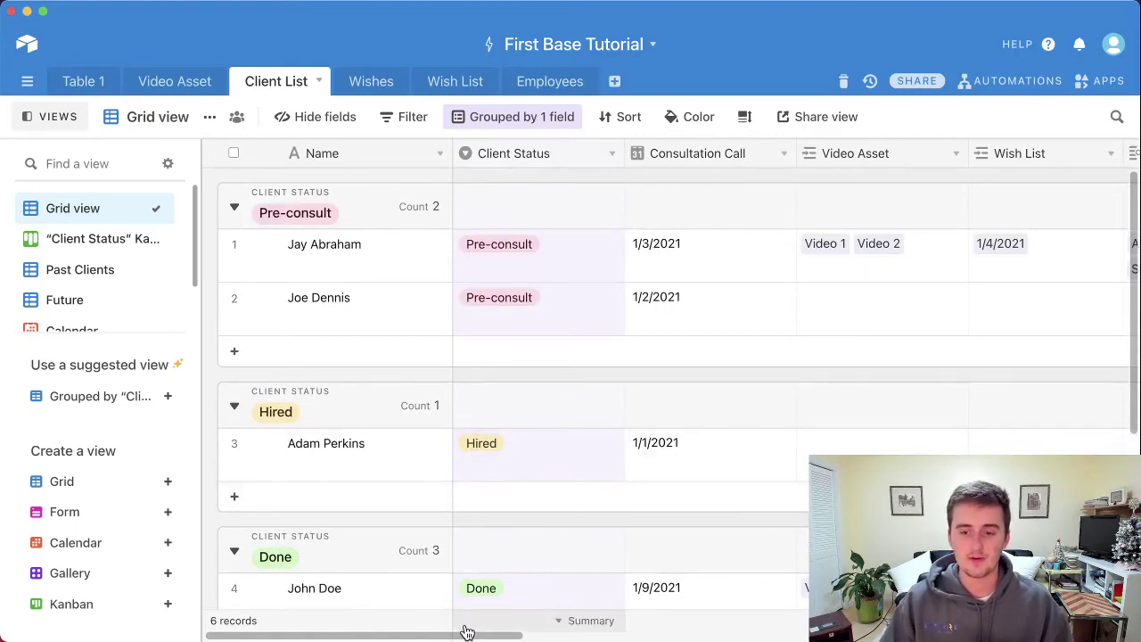
scroll(452, 494, "down", 7)
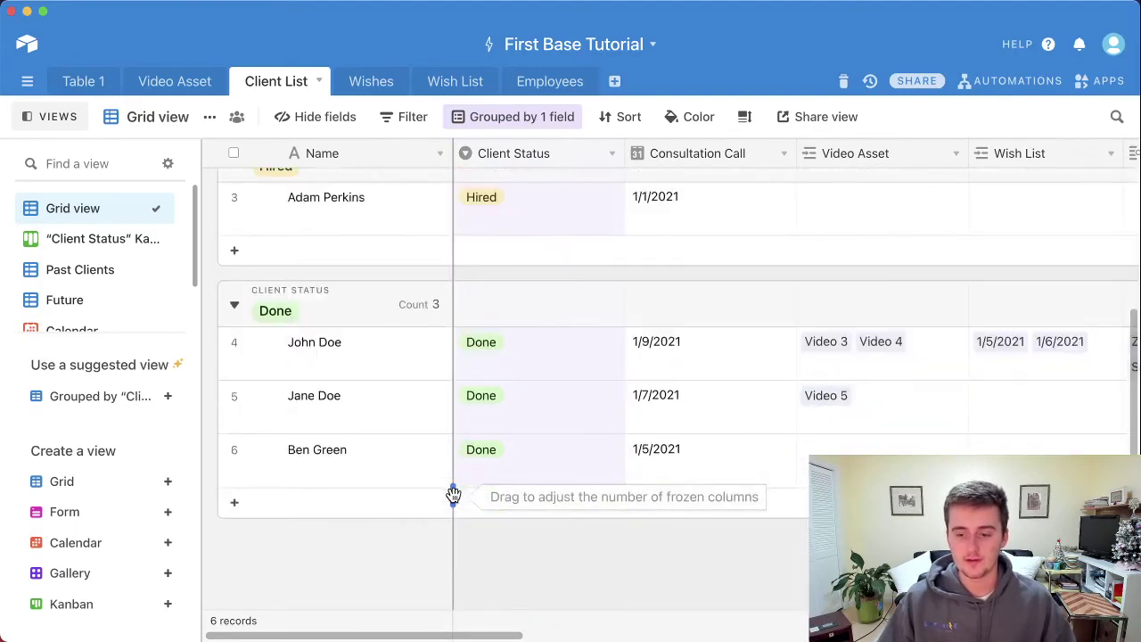
Step: Change the Grid view's grouping field from Client Status to Consultation Call
scroll(453, 494, "up", 7)
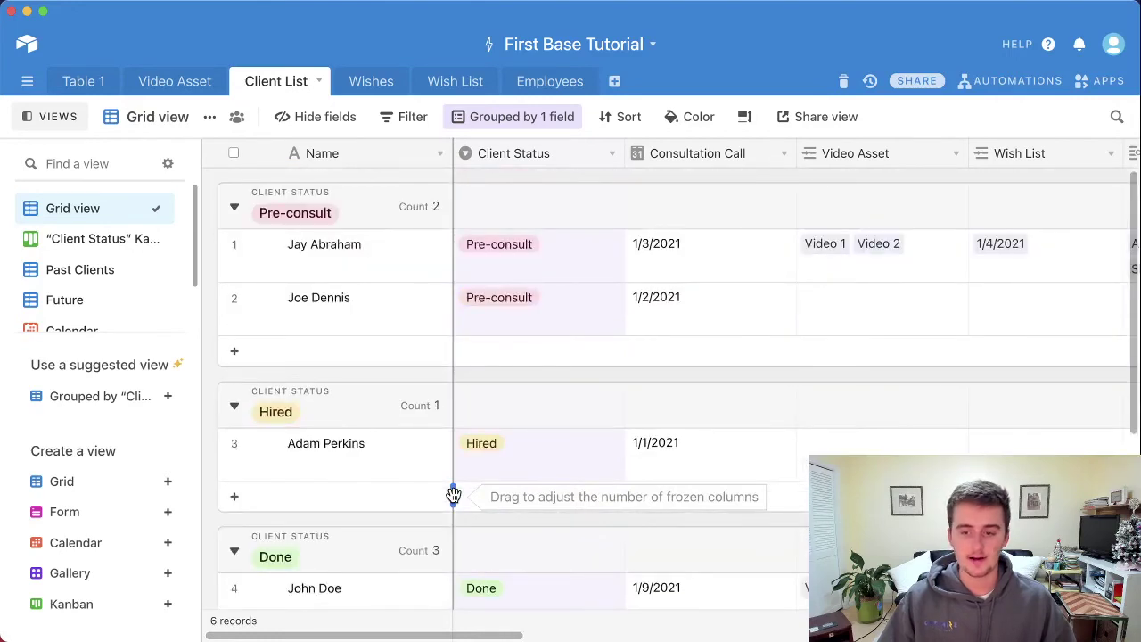
left_click(515, 124)
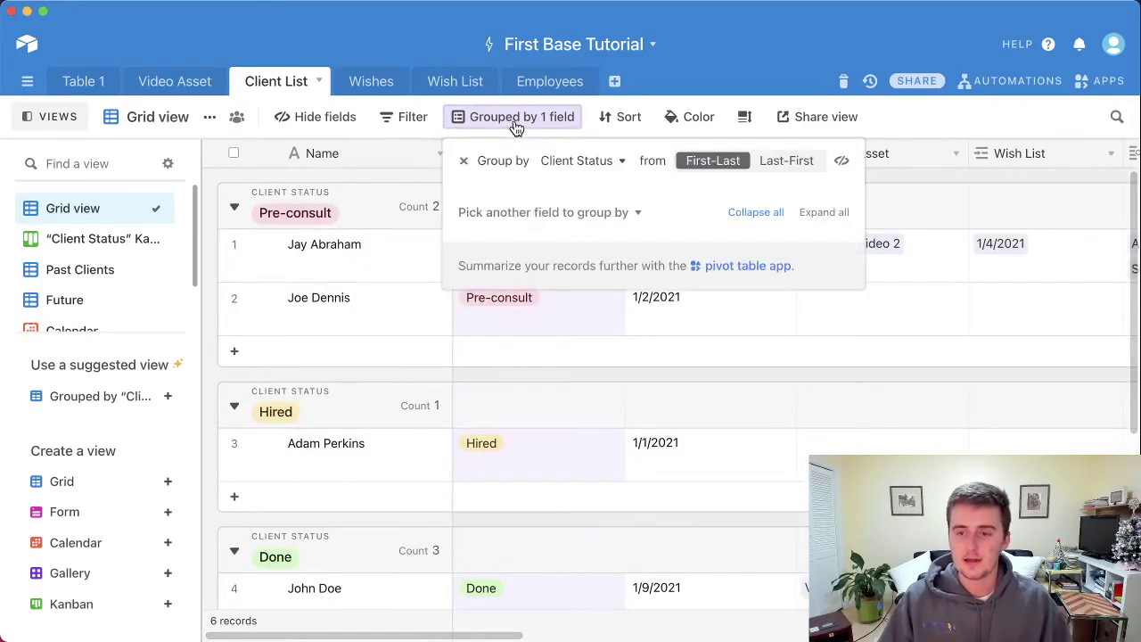
left_click(597, 162)
left_click(592, 253)
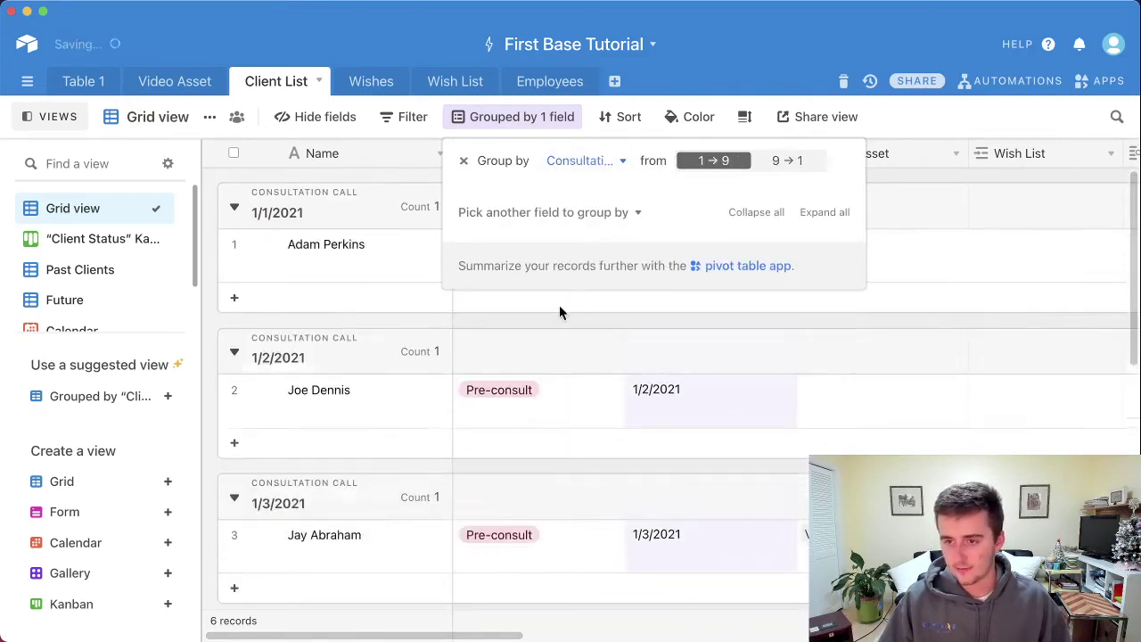
left_click(582, 430)
Step: Set the Consultation Call date of the record in the 1/2/2021 group to 1/1/2021 and review the date groups
double_click(711, 407)
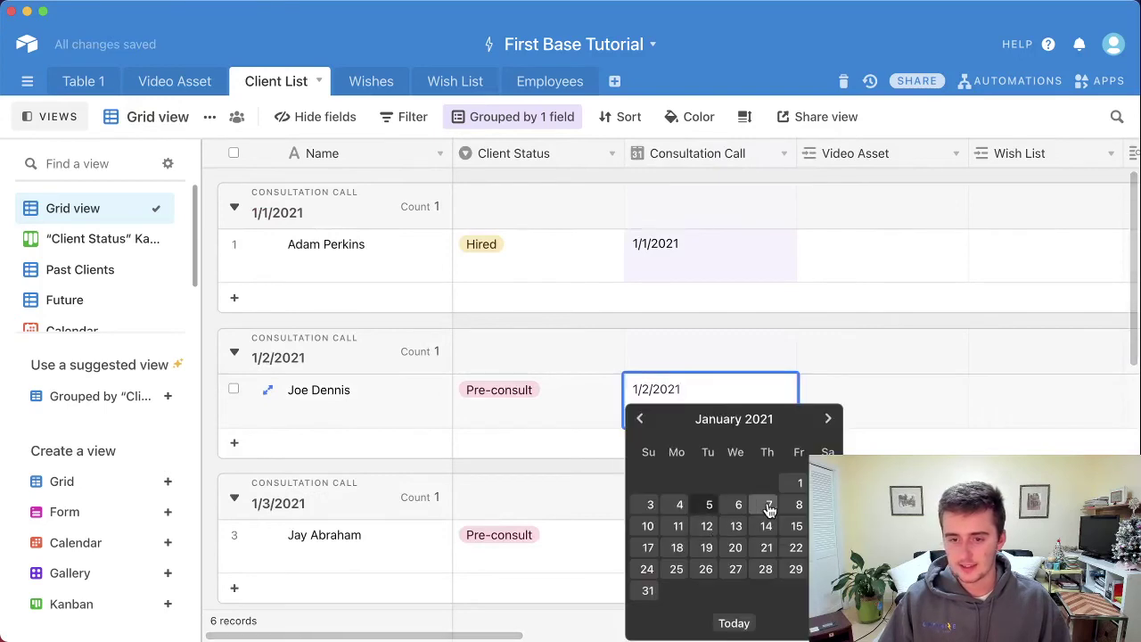
left_click(796, 482)
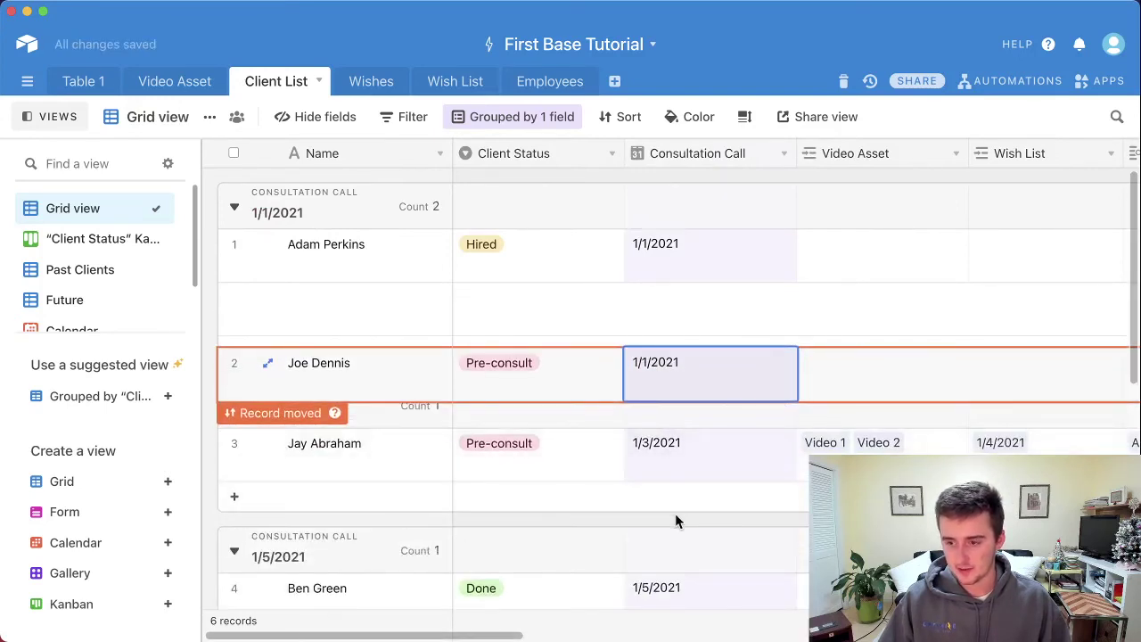
left_click(675, 520)
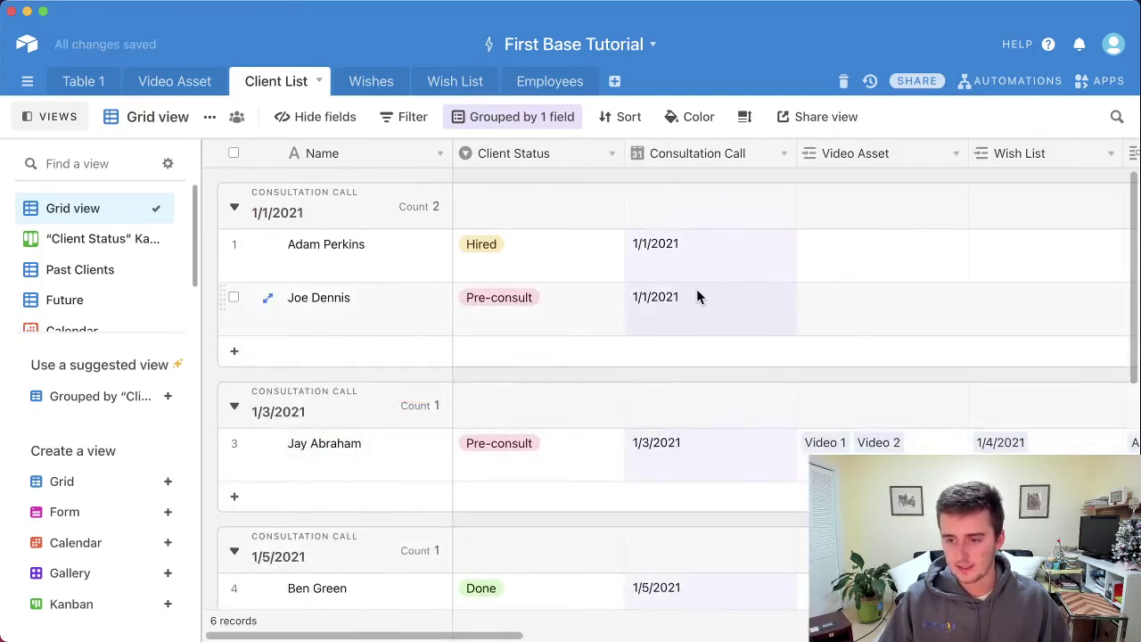
scroll(674, 264, "down", 3)
scroll(673, 272, "down", 3)
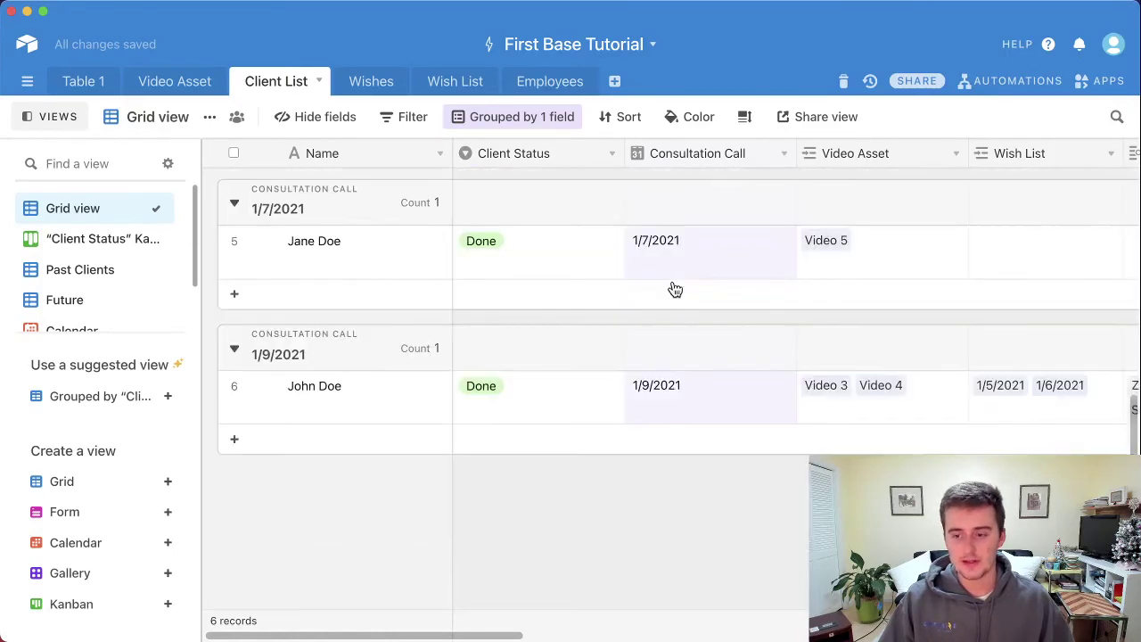
scroll(673, 285, "up", 6)
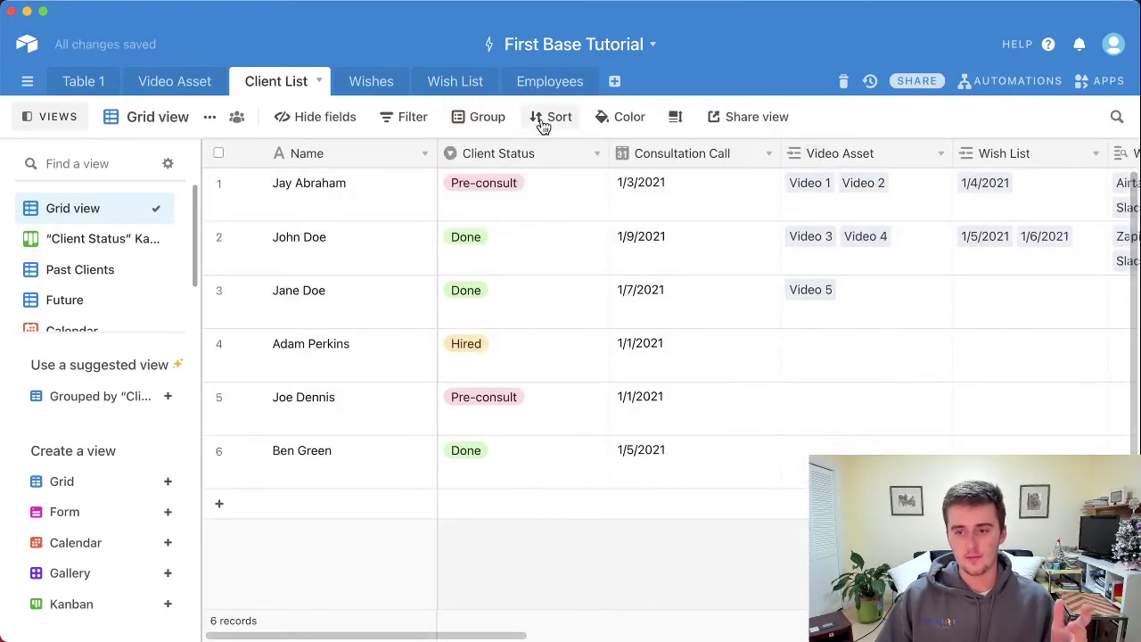
Step: Try the Tall row height in the Grid view and restore it to Medium
left_click(679, 118)
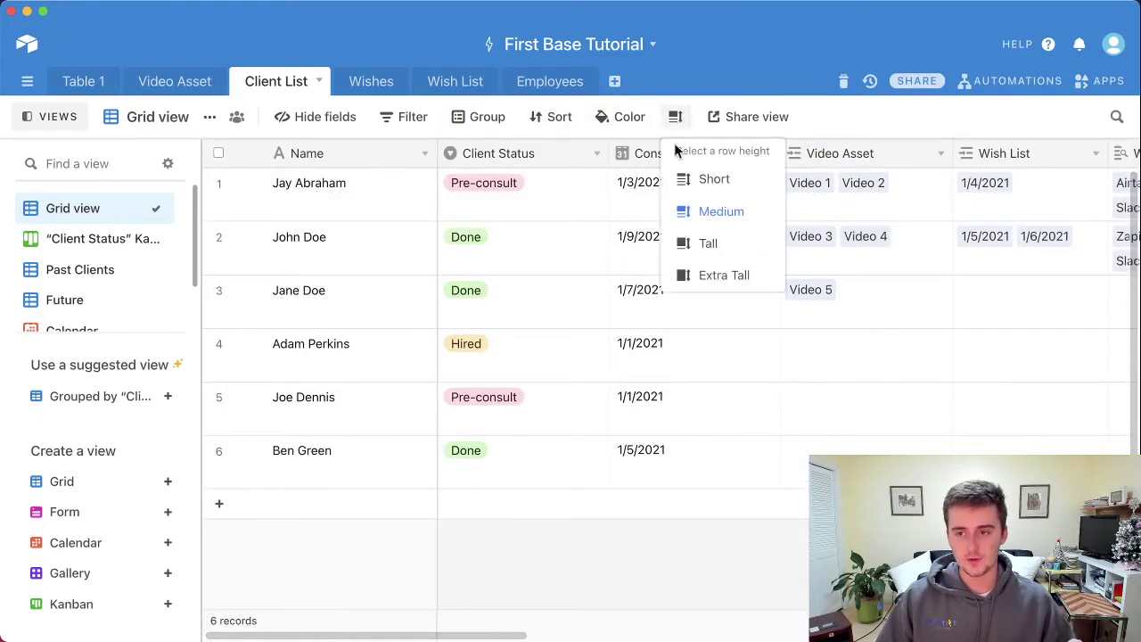
left_click(704, 244)
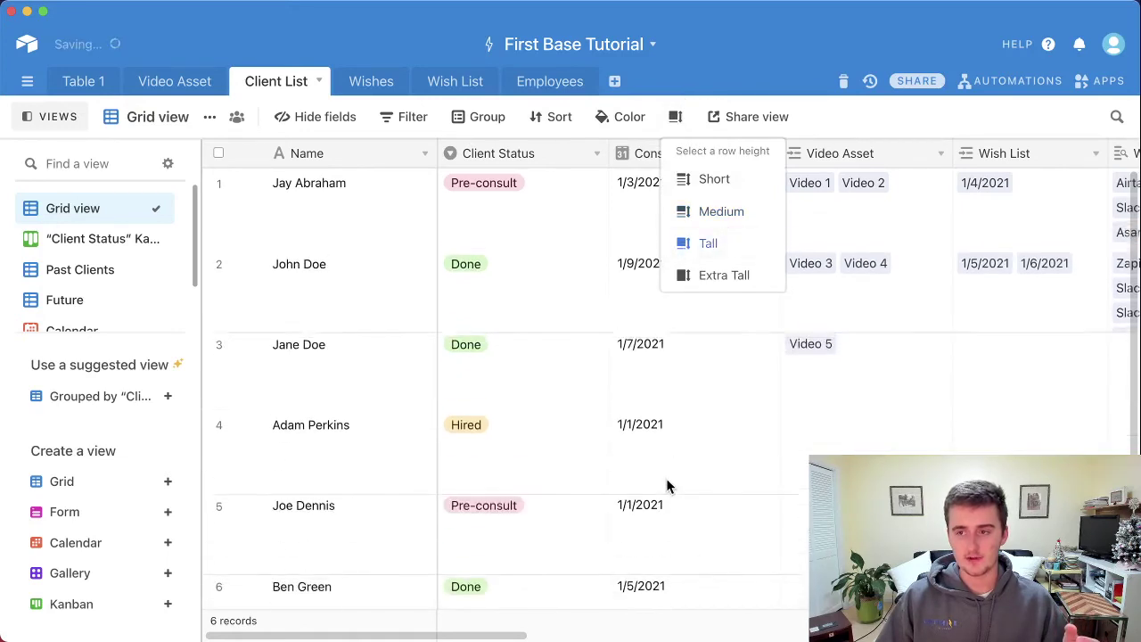
left_click(686, 211)
left_click(565, 209)
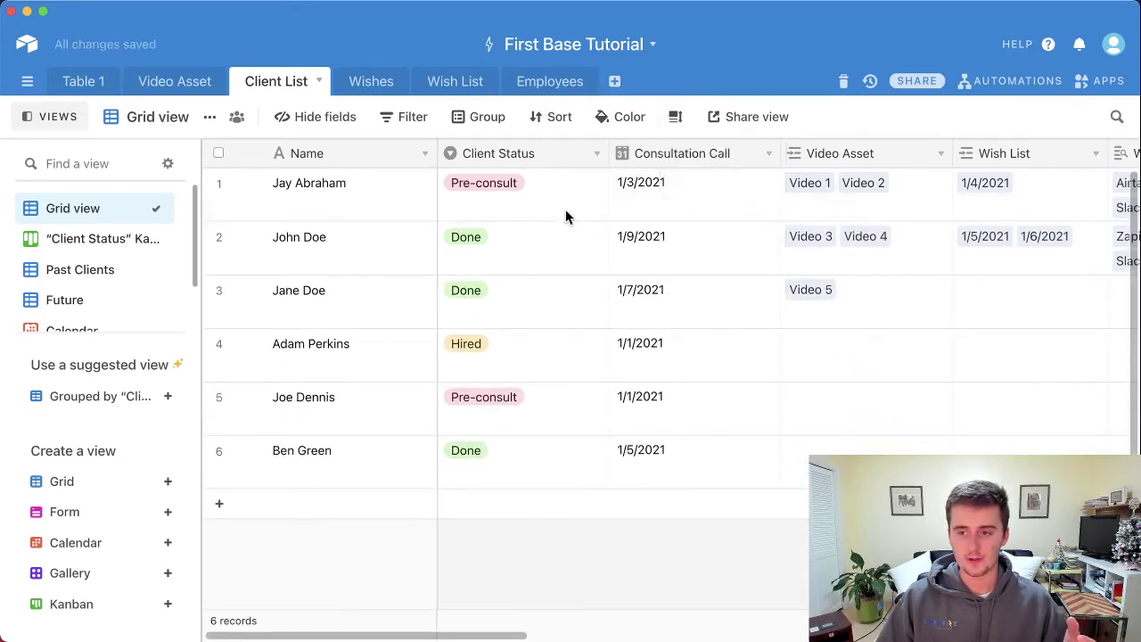
Step: Open the Future view and examine the order of its clients' Consultation Call dates
left_click(559, 125)
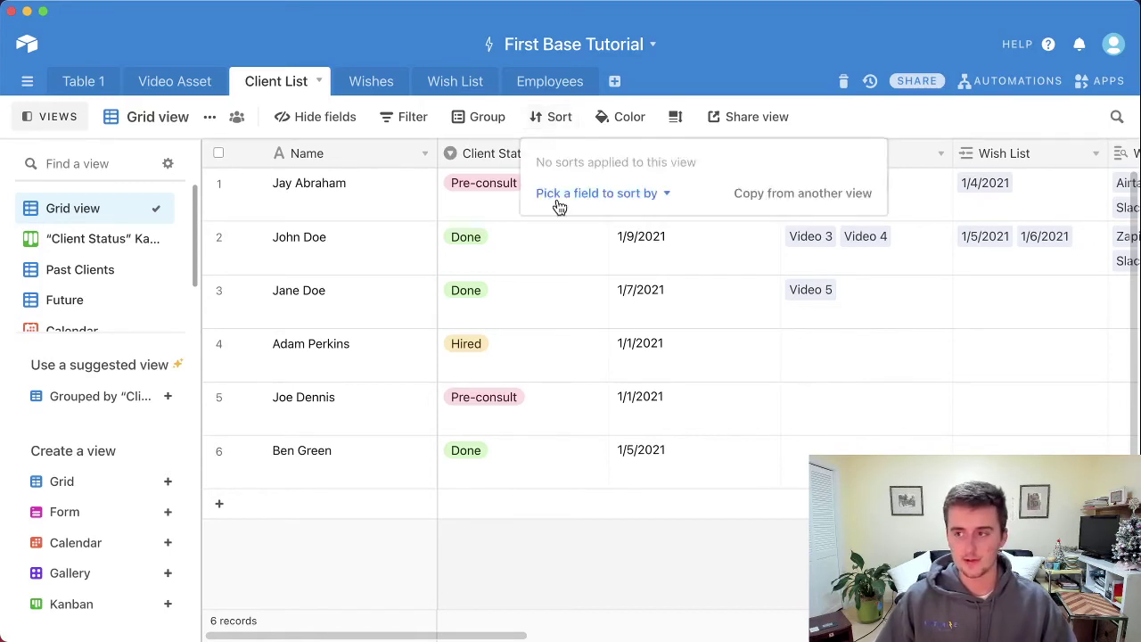
left_click(94, 303)
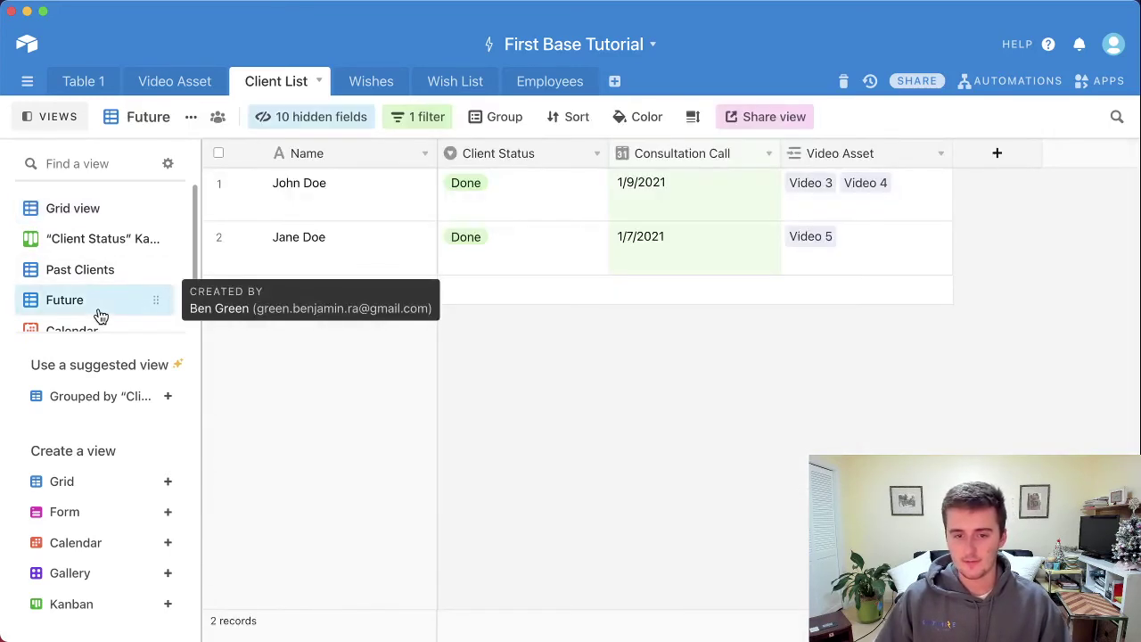
left_click(314, 196)
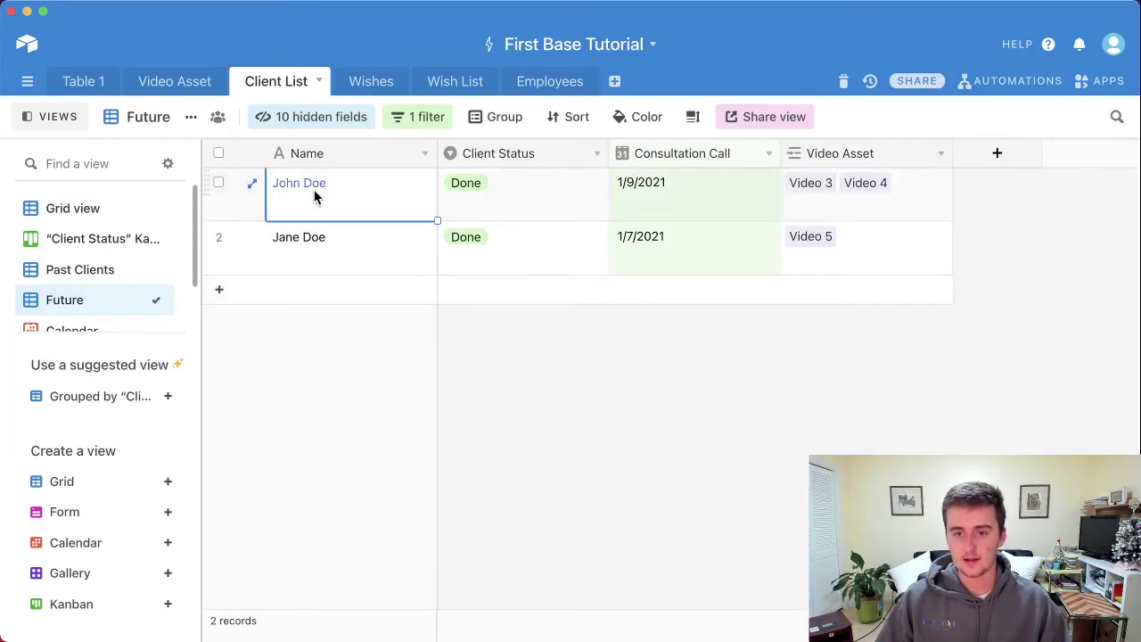
left_click(648, 194)
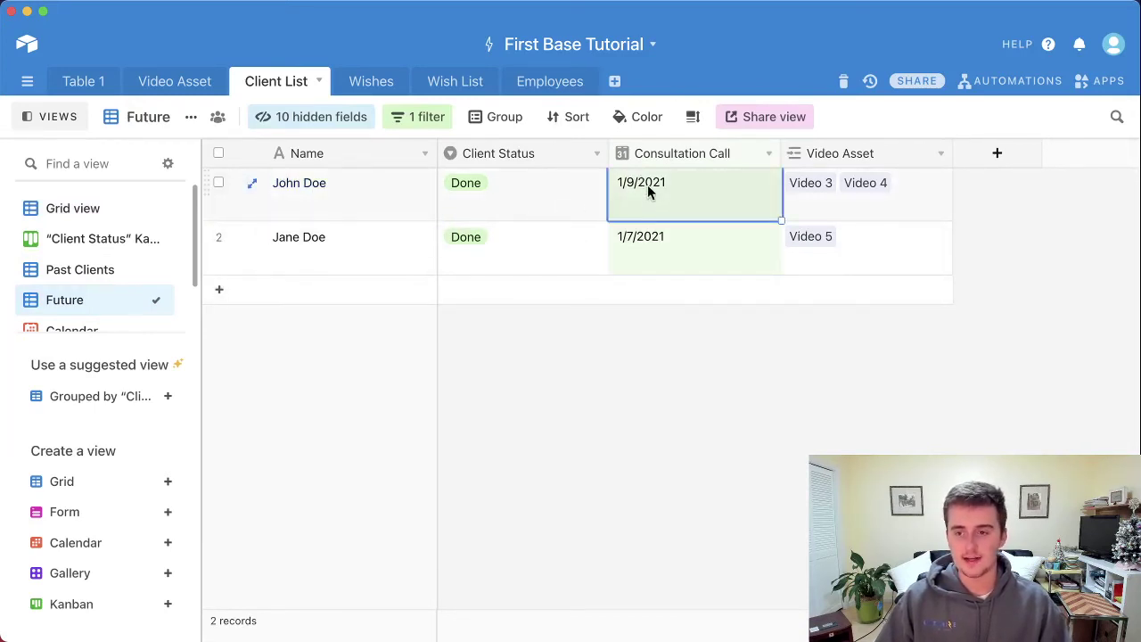
left_click(659, 250)
Step: Sort the Future view by Consultation Call in ascending order with automatic sorting kept on
left_click(575, 118)
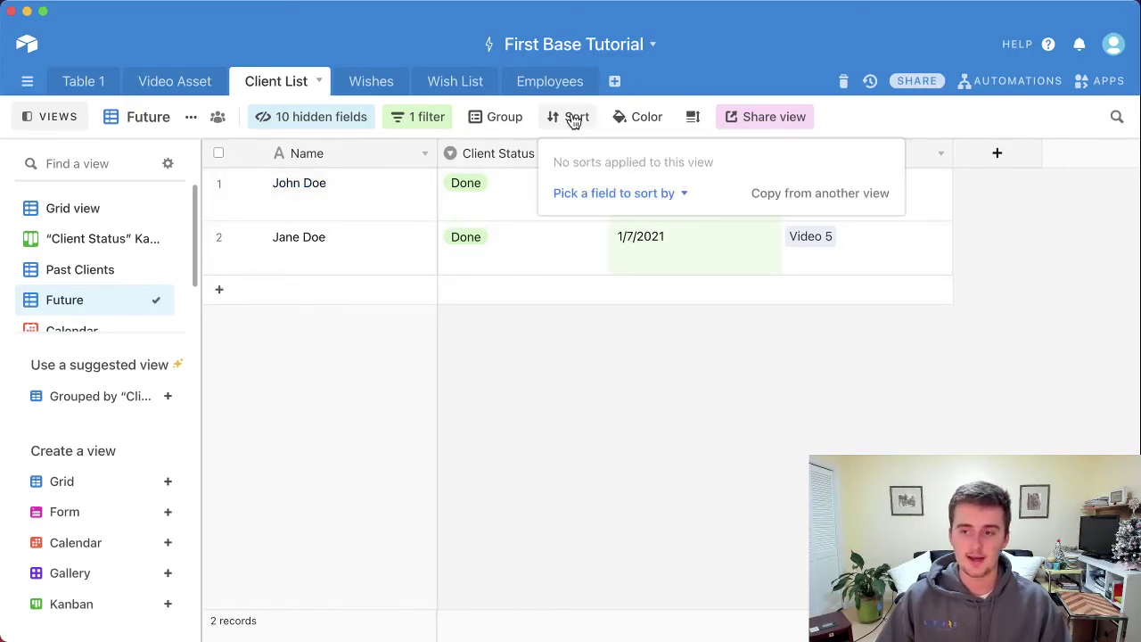
left_click(612, 193)
scroll(604, 343, "down", 1)
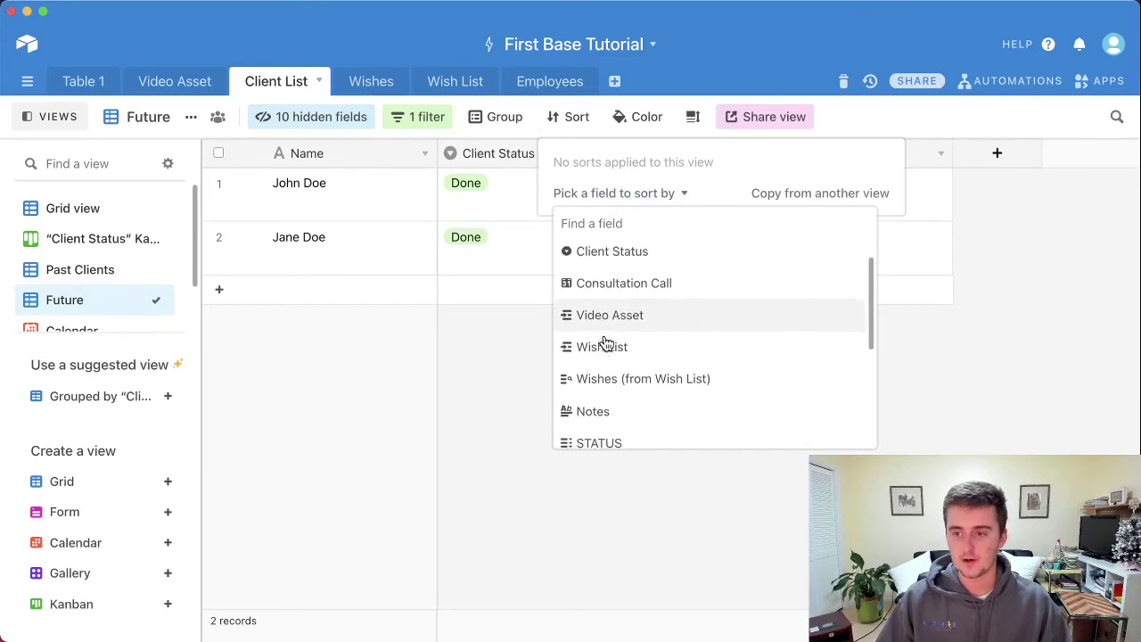
scroll(604, 339, "up", 1)
left_click(612, 330)
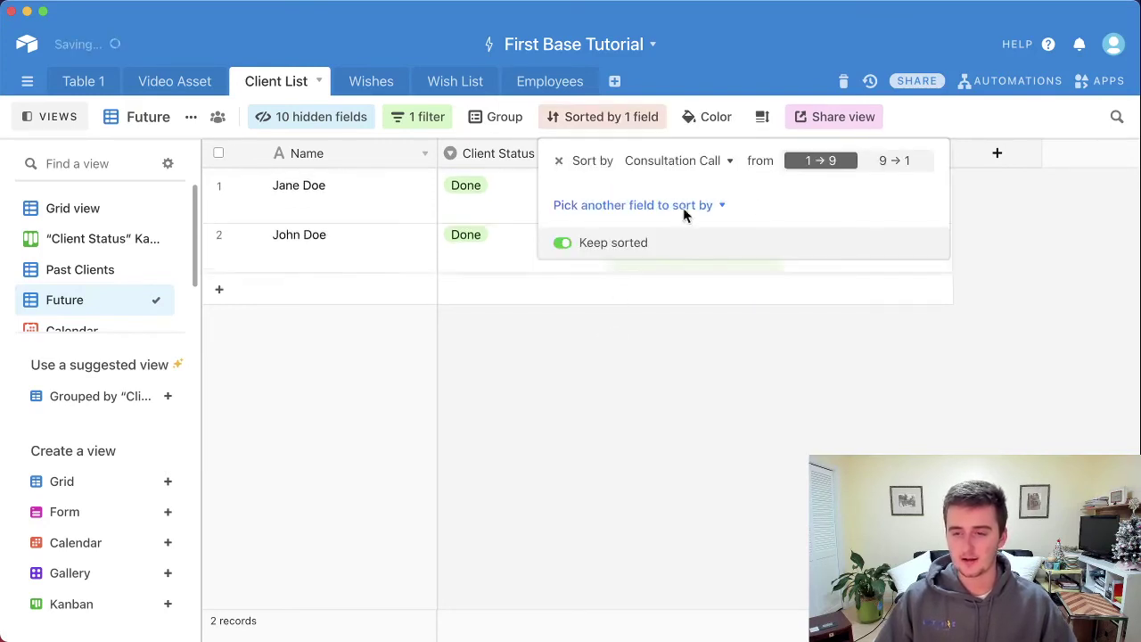
left_click(787, 415)
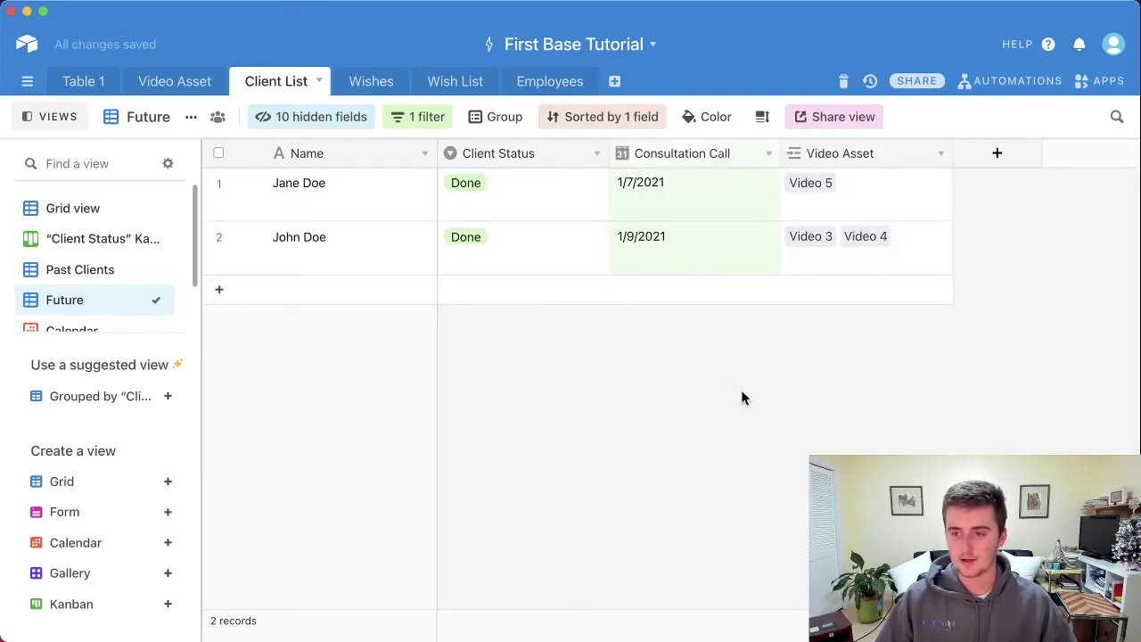
Step: Check the sorted consultation dates, visit the bases overview and reopen the First Base Tutorial base
left_click_drag(341, 189, 676, 184)
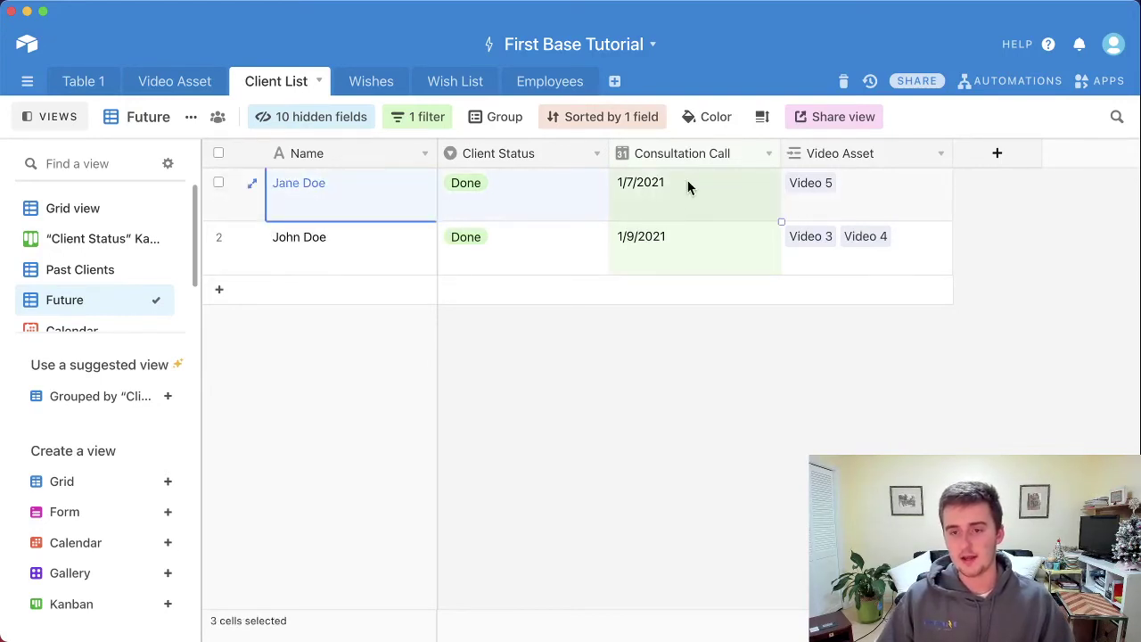
left_click(668, 239)
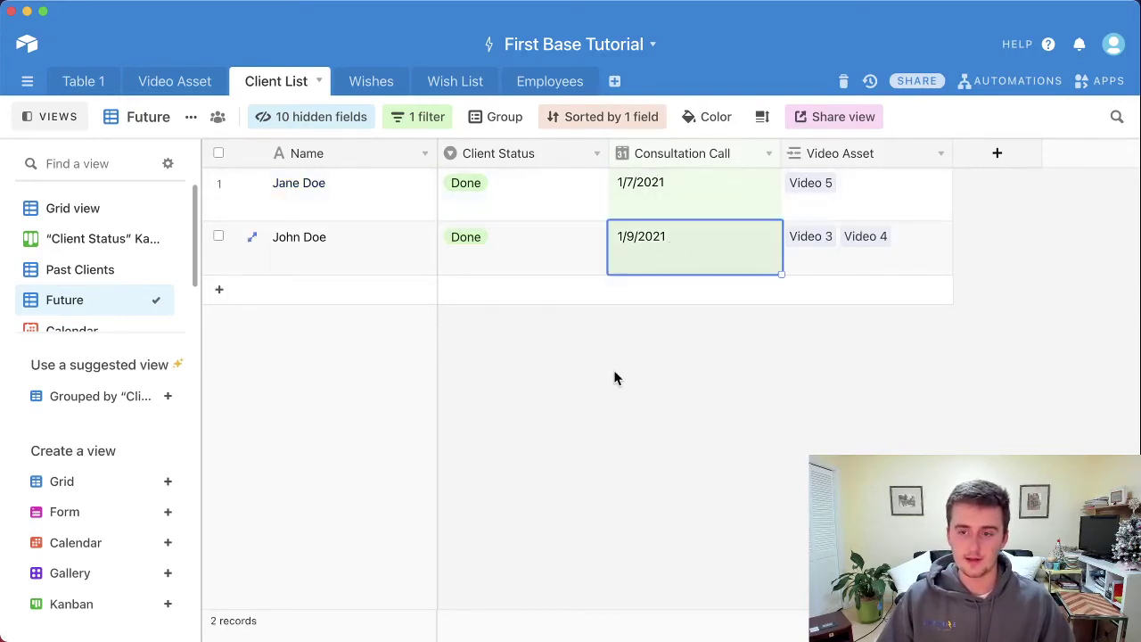
left_click(43, 40)
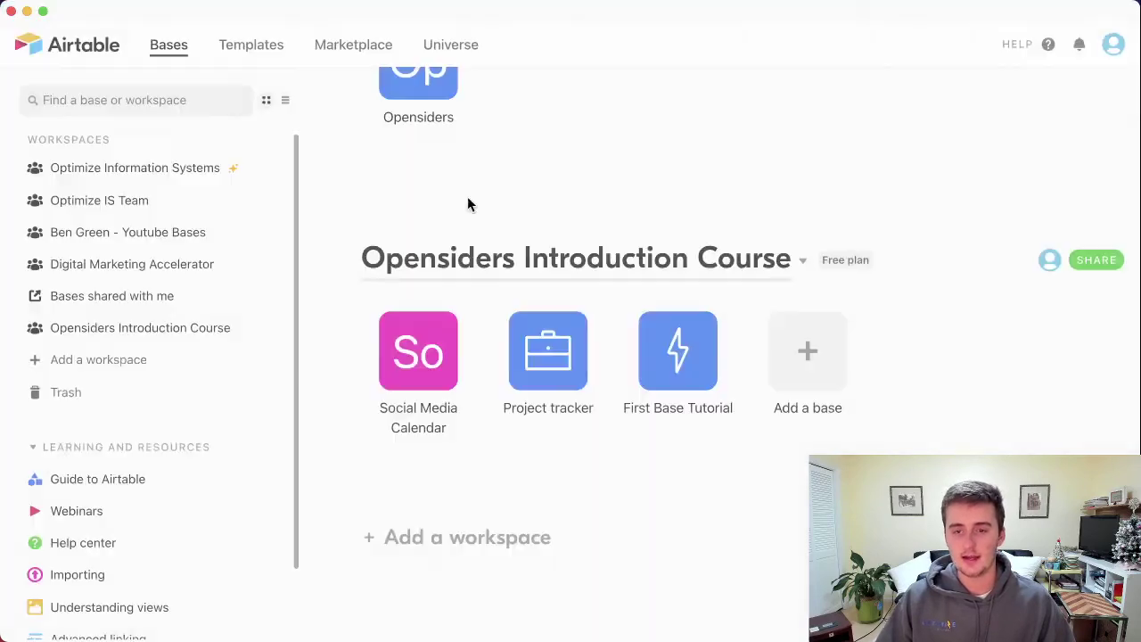
left_click(678, 346)
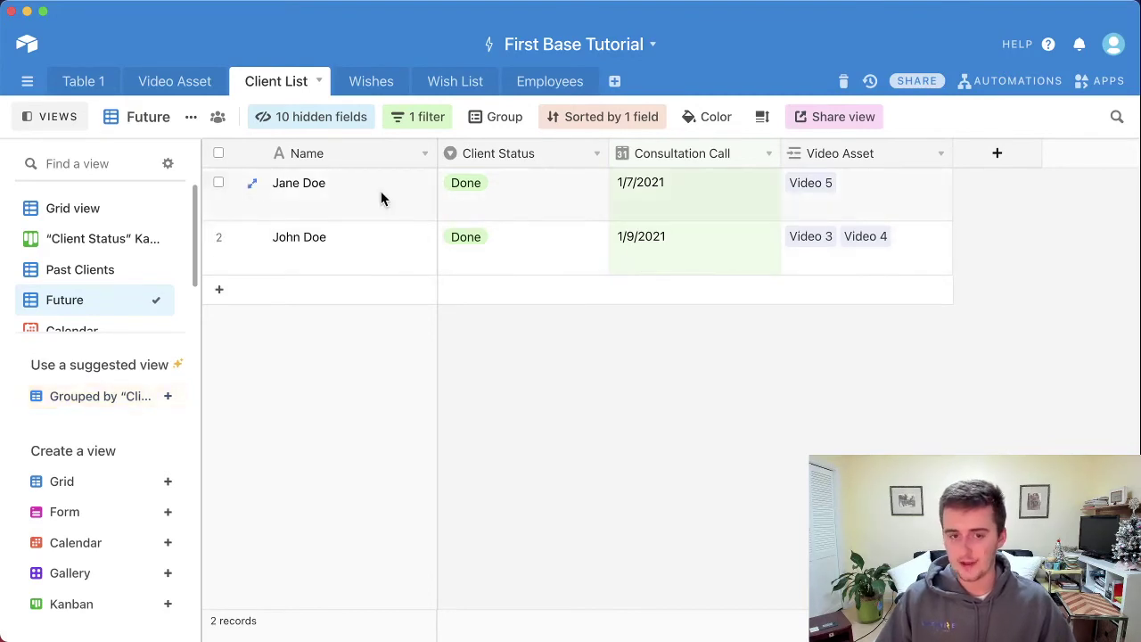
Step: Group the Future view's records by Client Status
left_click(485, 123)
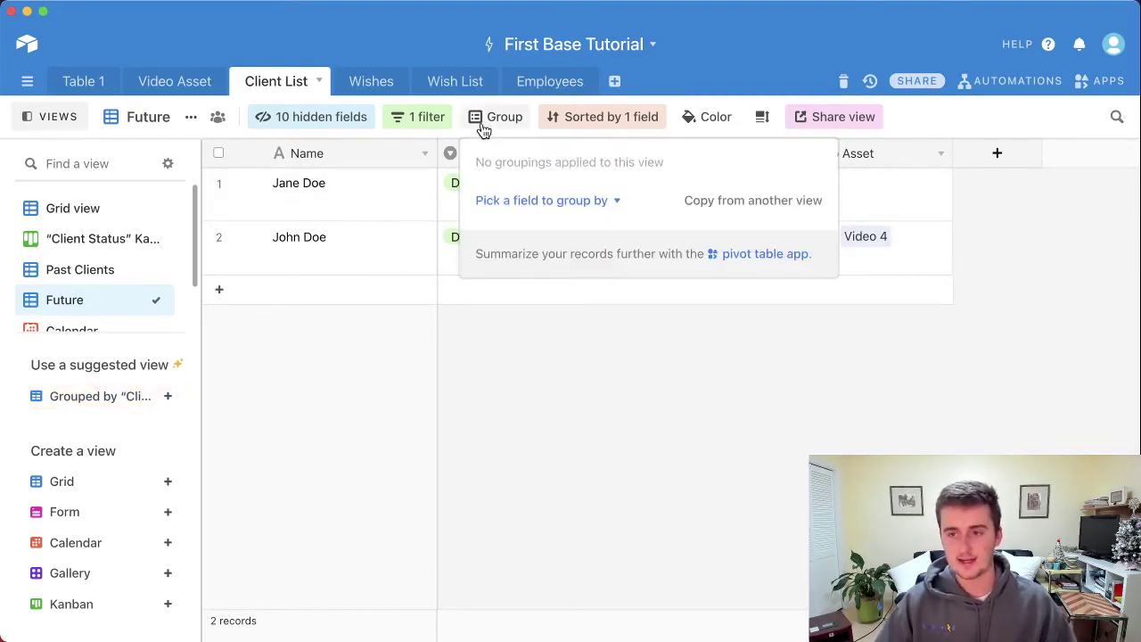
left_click(504, 204)
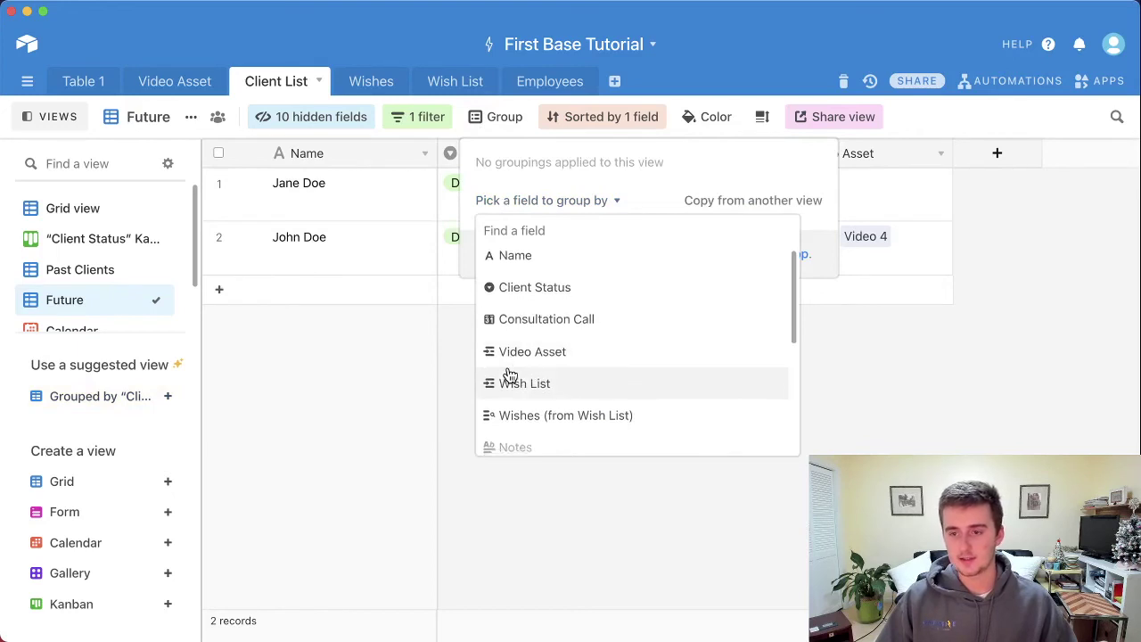
left_click(521, 298)
left_click(534, 310)
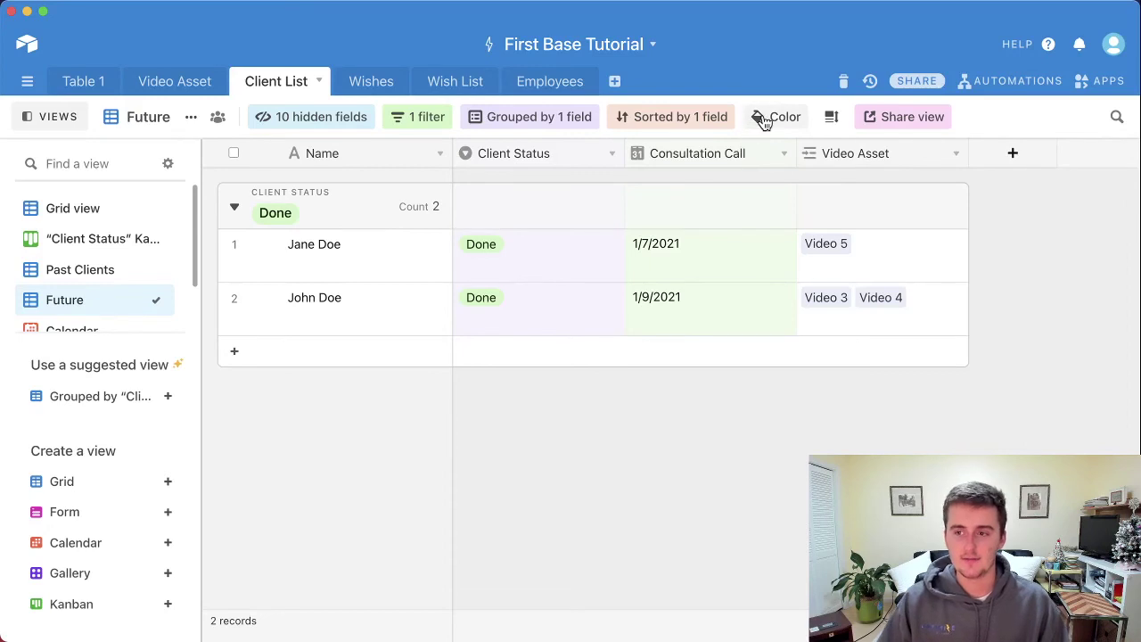
Step: Return to the Grid view and check the record coloring option
left_click(107, 217)
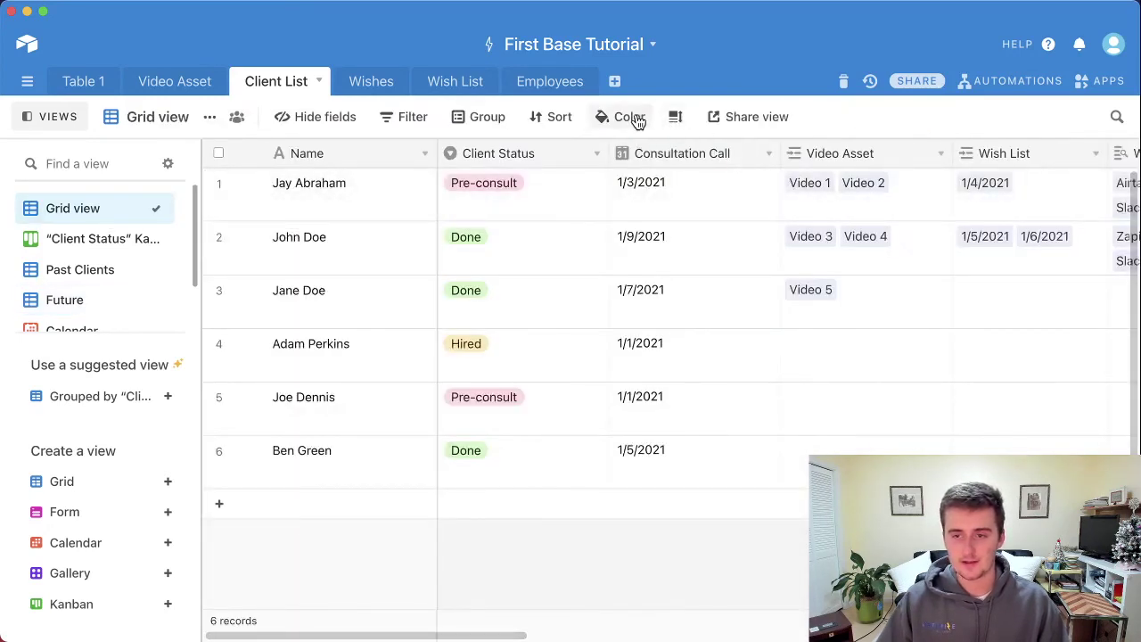
left_click(639, 121)
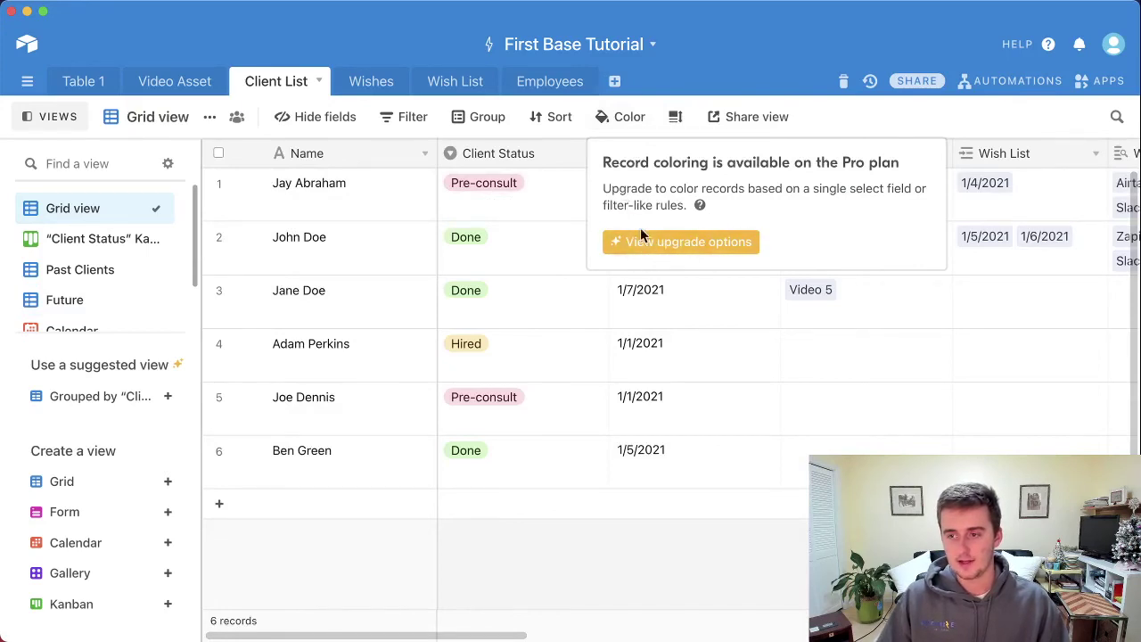
left_click(524, 211)
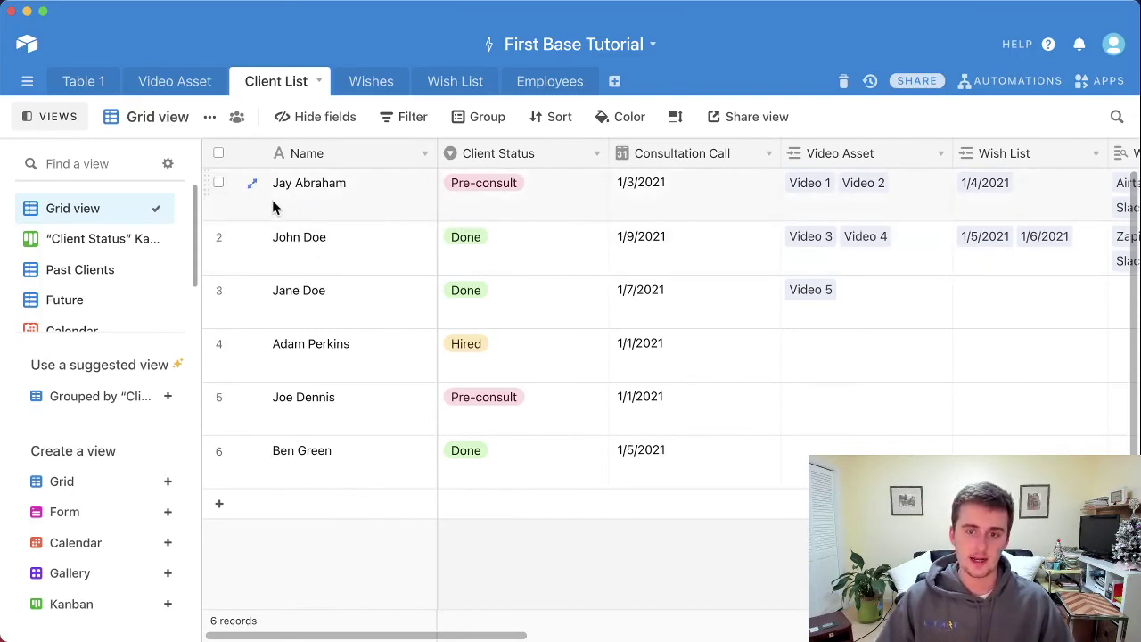
left_click(372, 212)
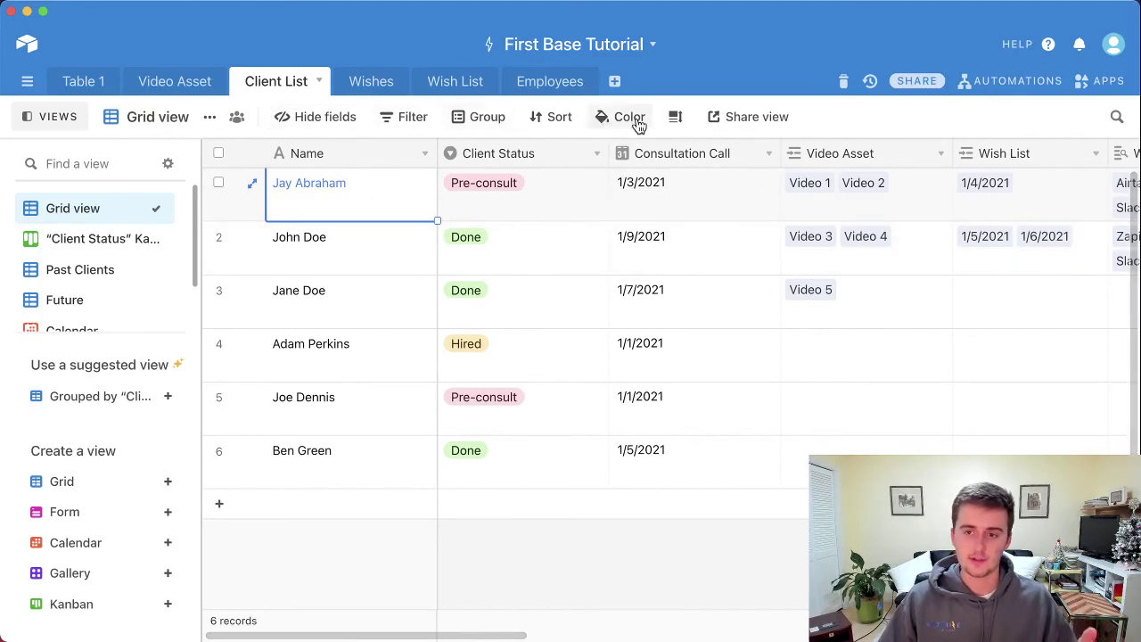
Step: Look over the table's saved views and the Gallery view description, and return to the bases overview
scroll(83, 280, "down", 1)
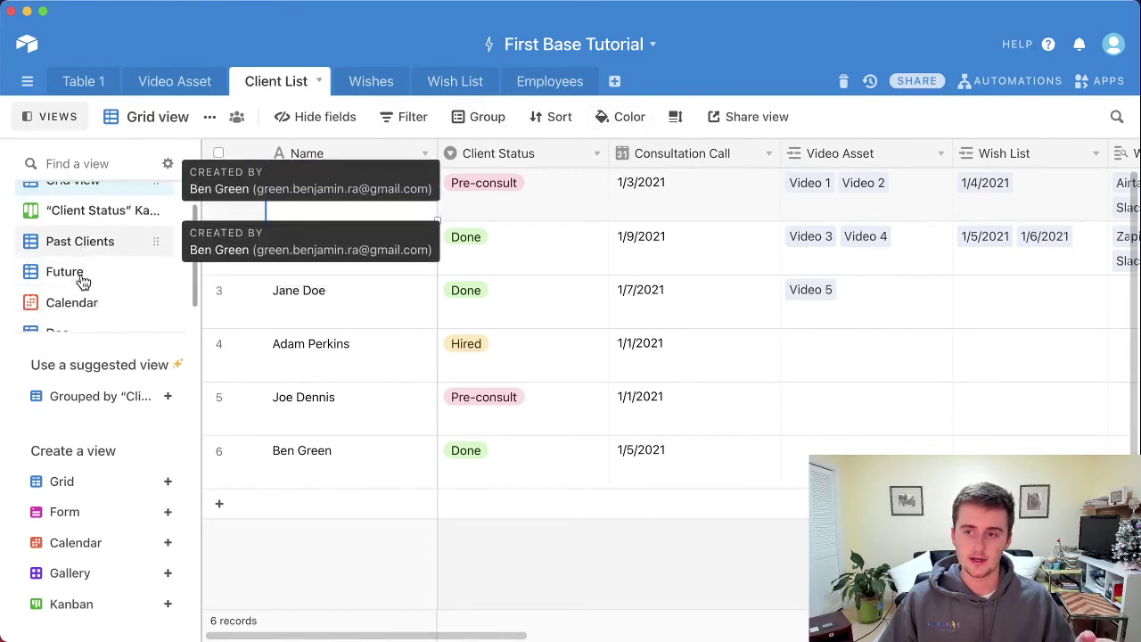
scroll(82, 282, "up", 1)
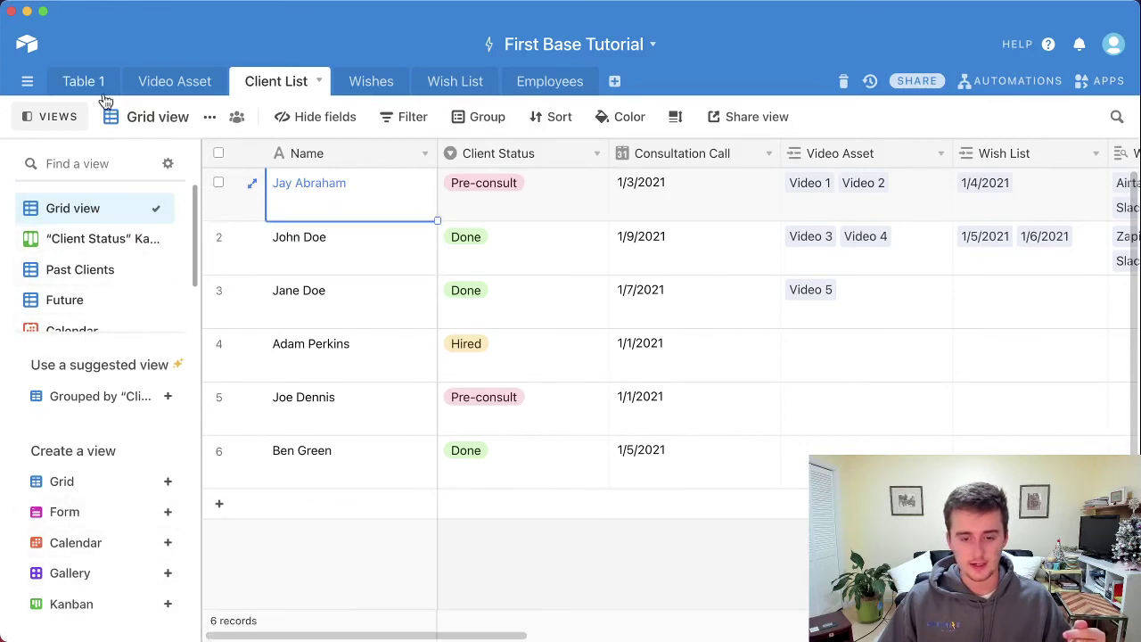
scroll(97, 271, "down", 1)
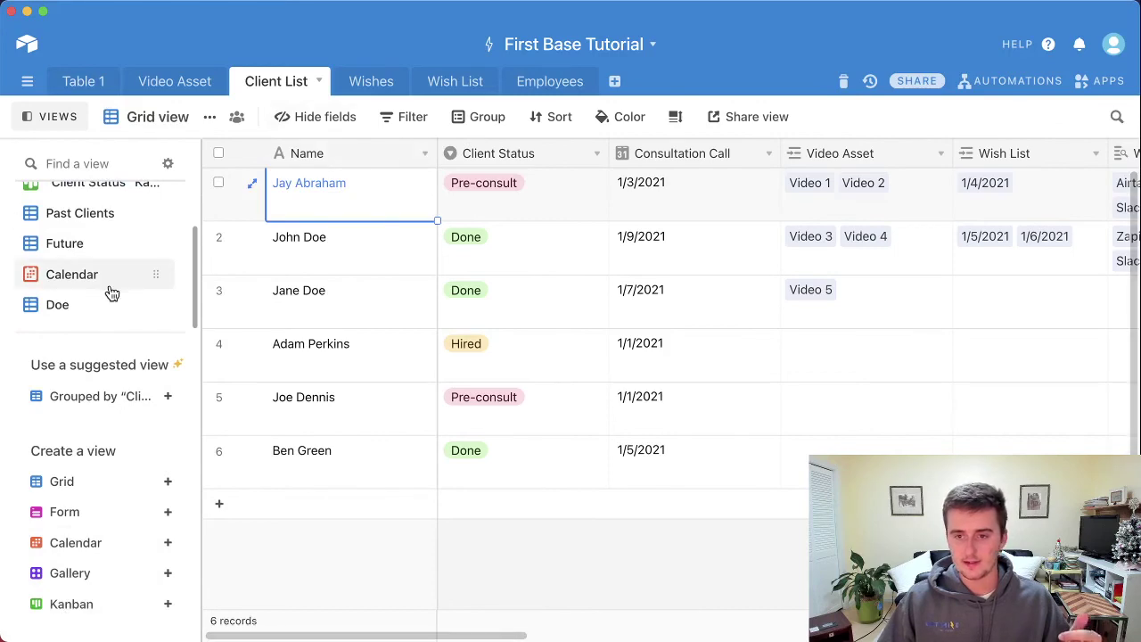
mouse_move(78, 568)
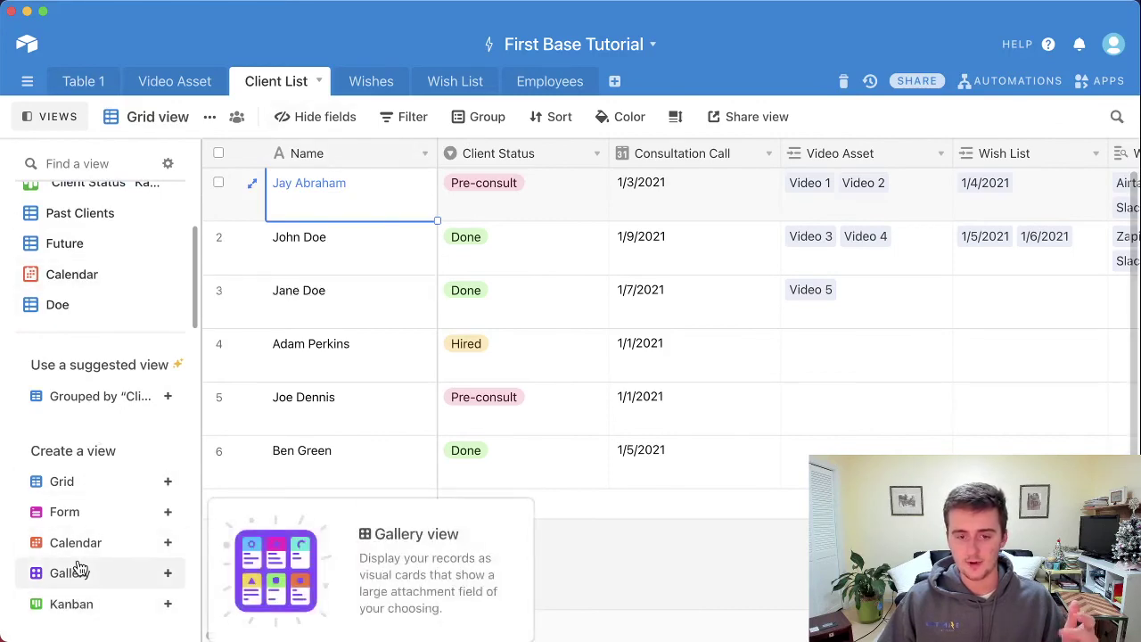
left_click(27, 43)
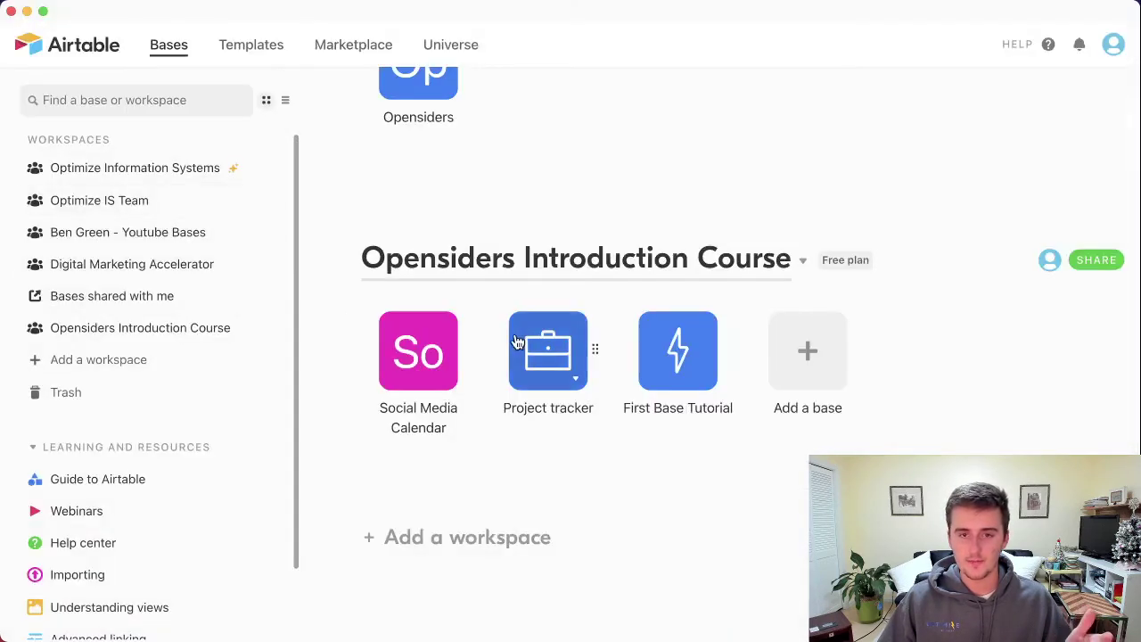
Step: Open the Social Media Calendar base and check the saved views of the Dates to remember table
left_click(413, 346)
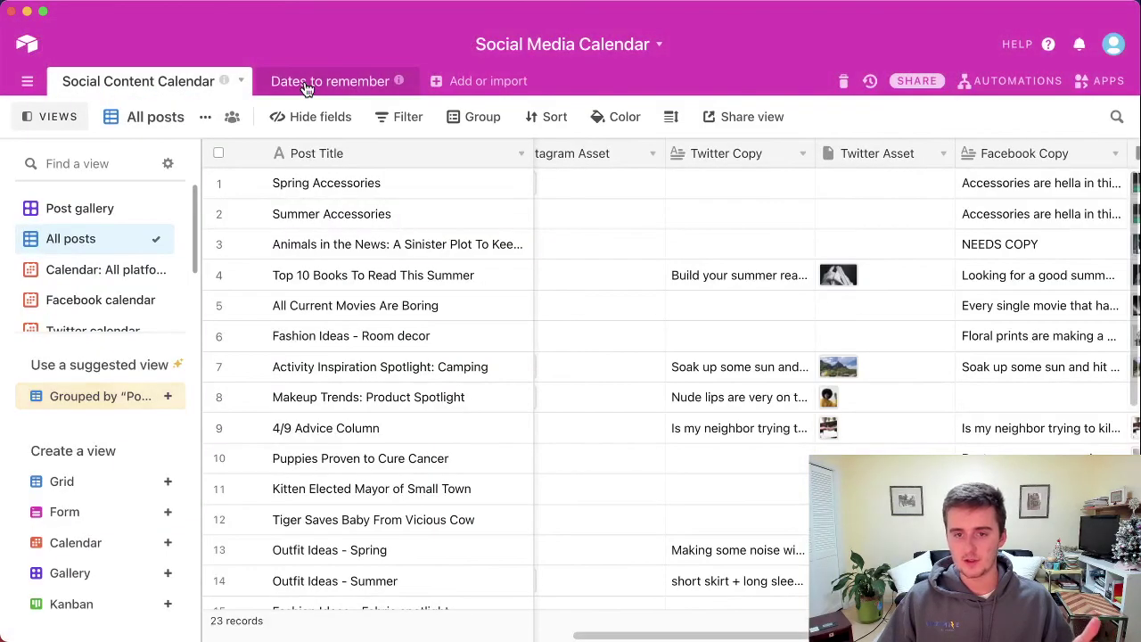
left_click(306, 87)
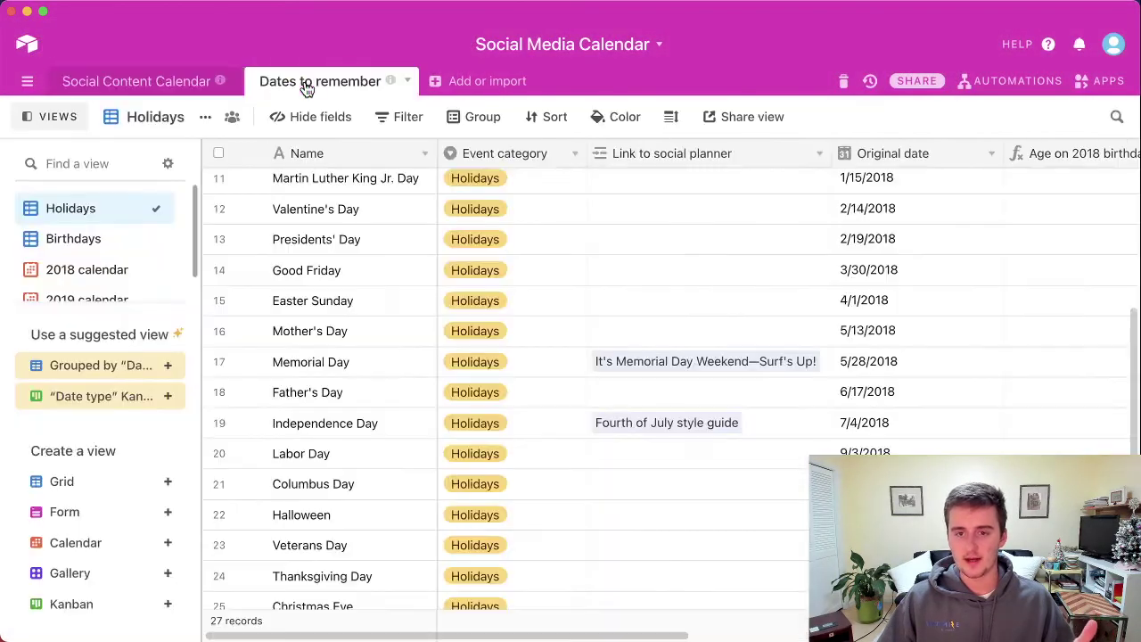
scroll(120, 244, "down", 1)
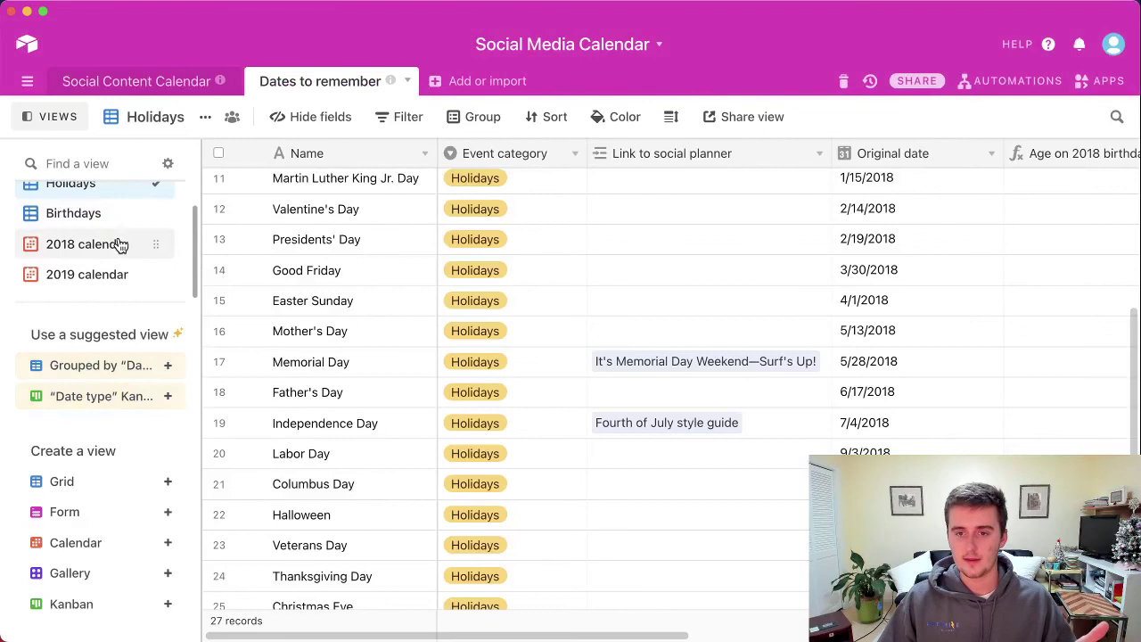
Step: Open the Post gallery view of the Social Content Calendar table and browse its post cards
left_click(140, 79)
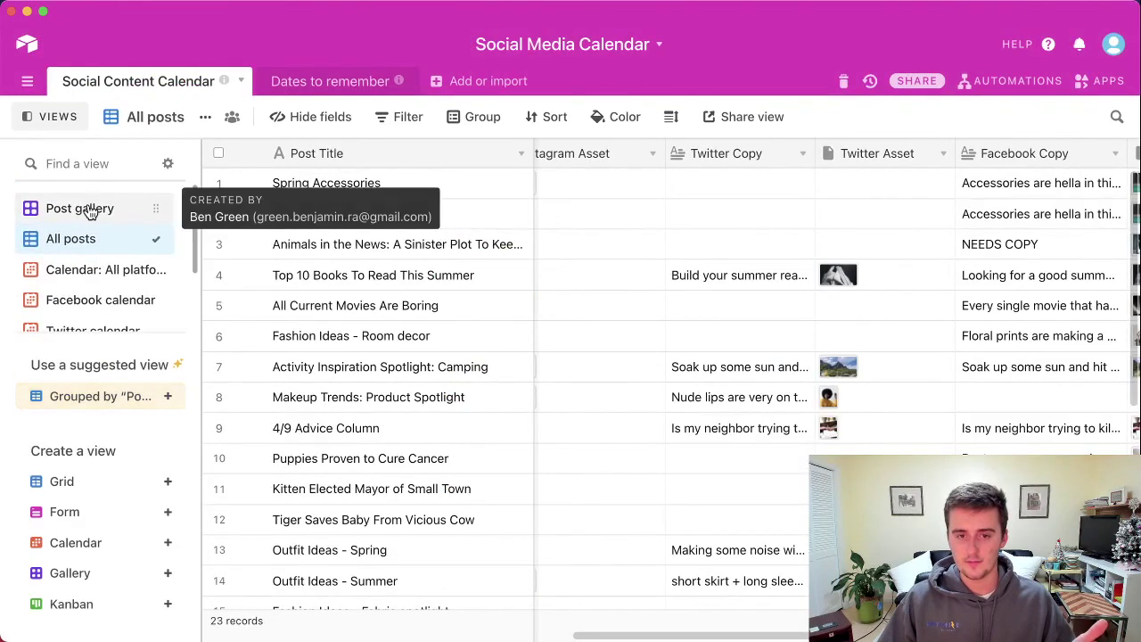
left_click(91, 209)
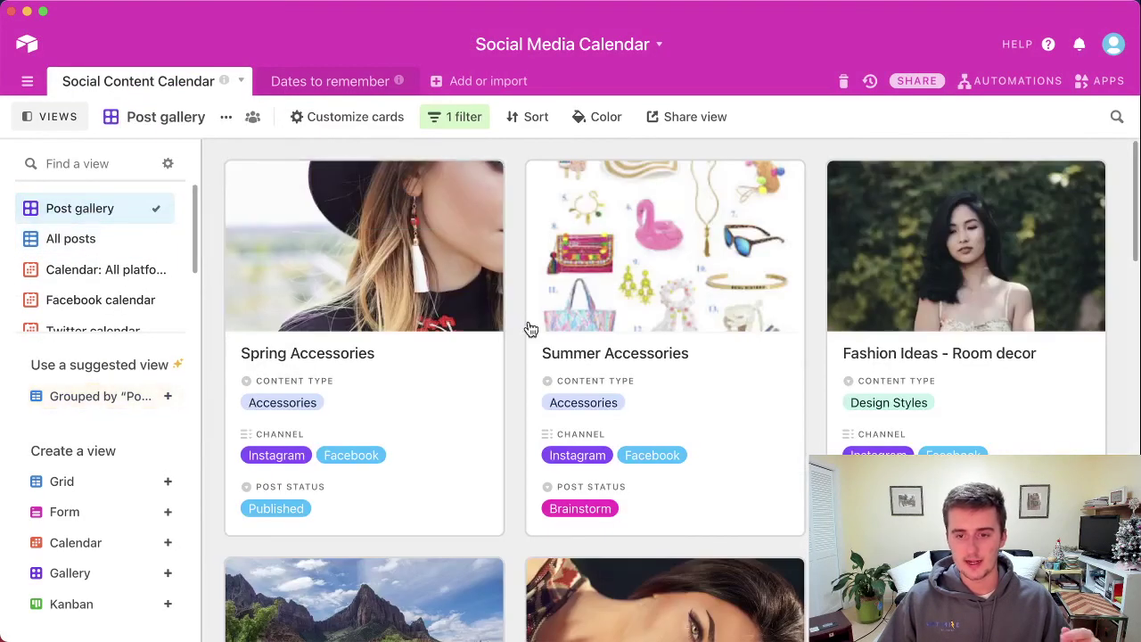
scroll(517, 332, "down", 5)
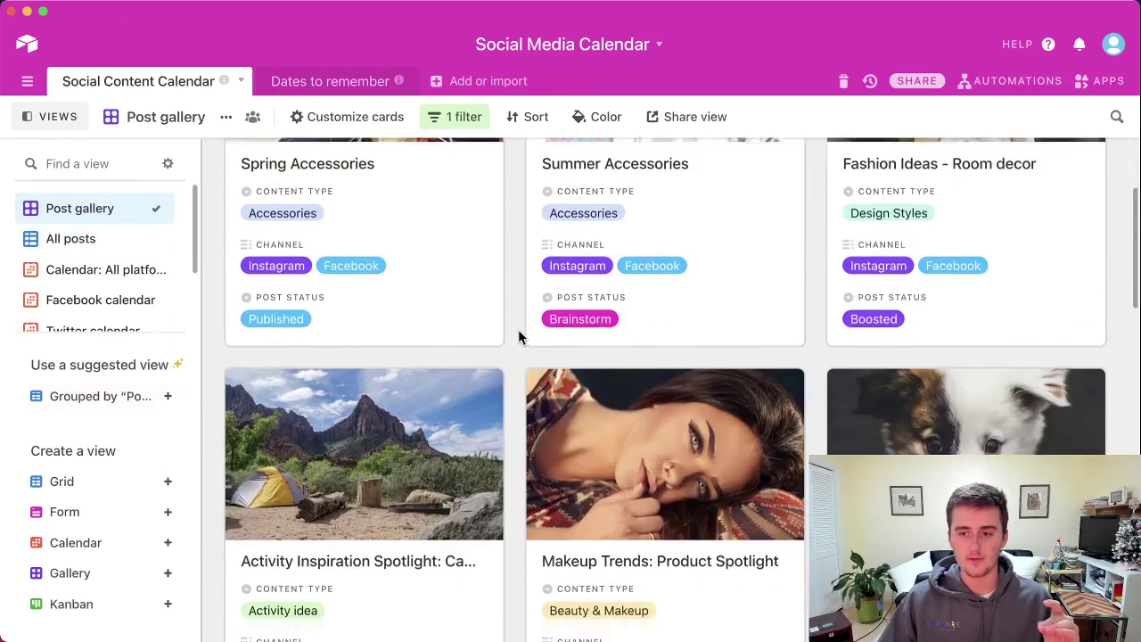
scroll(518, 330, "down", 5)
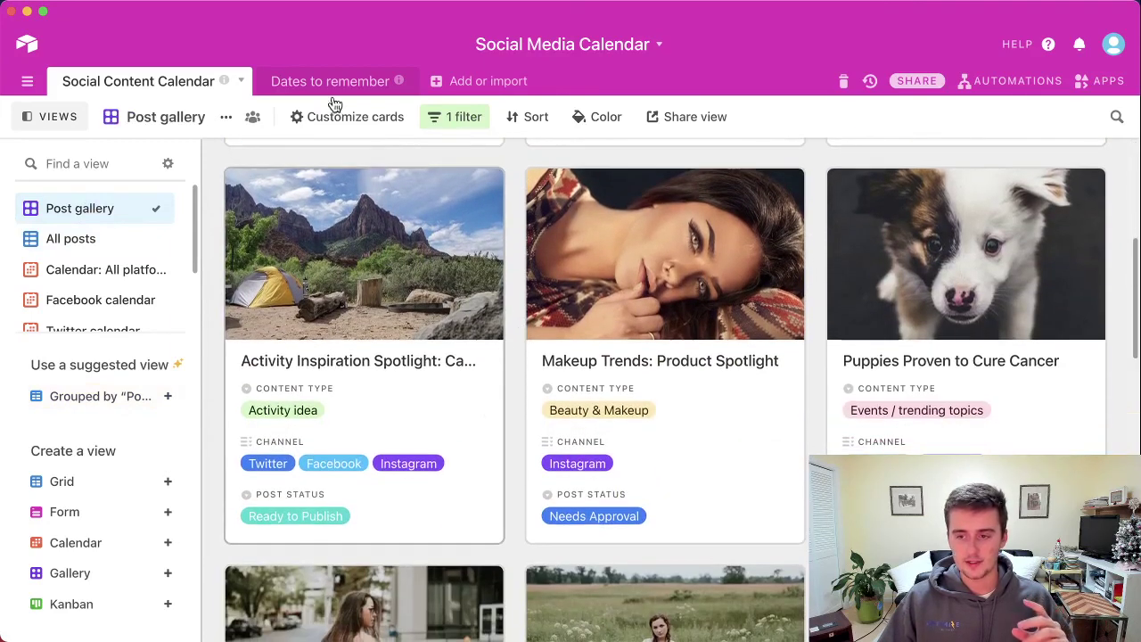
Step: Hide the Channel field on the Post gallery cards and review the gallery
left_click(343, 117)
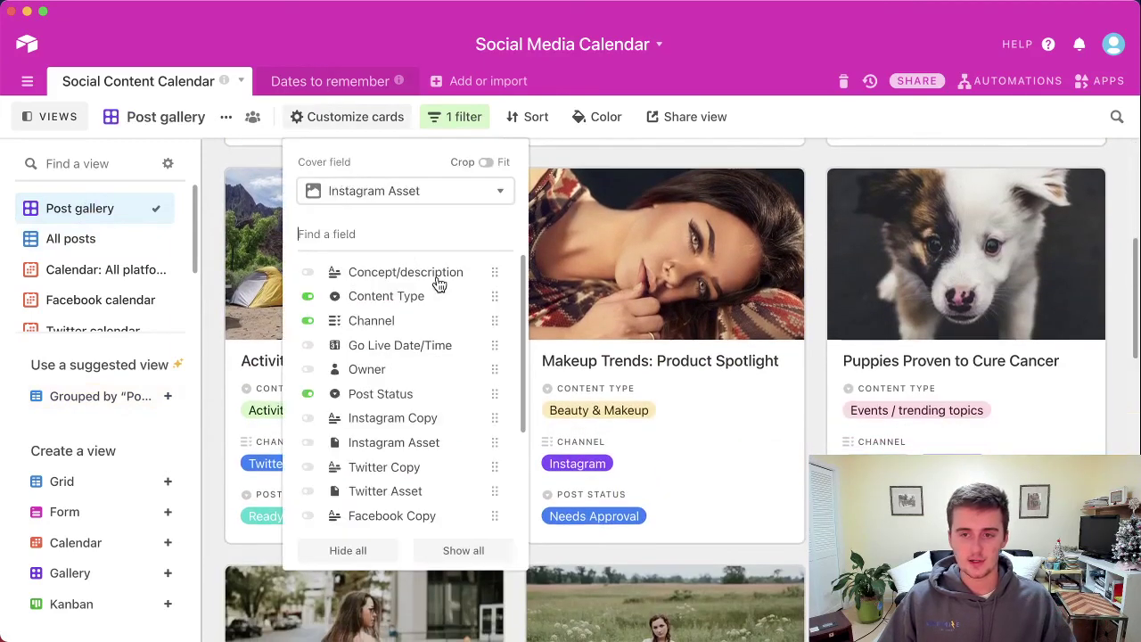
left_click(307, 319)
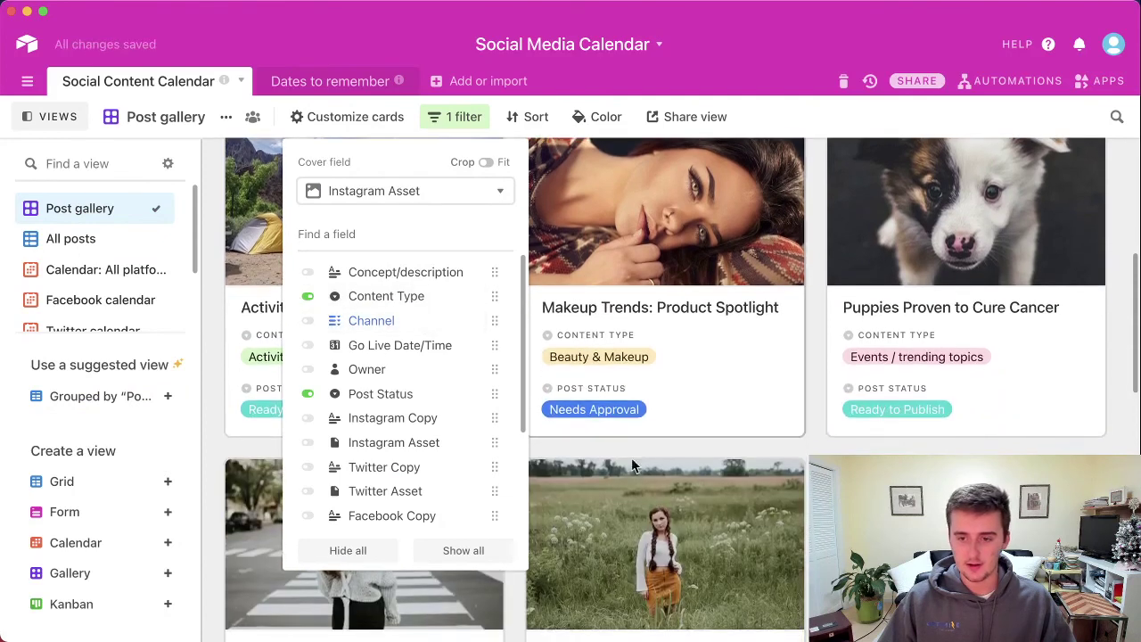
left_click(624, 456)
scroll(512, 414, "up", 3)
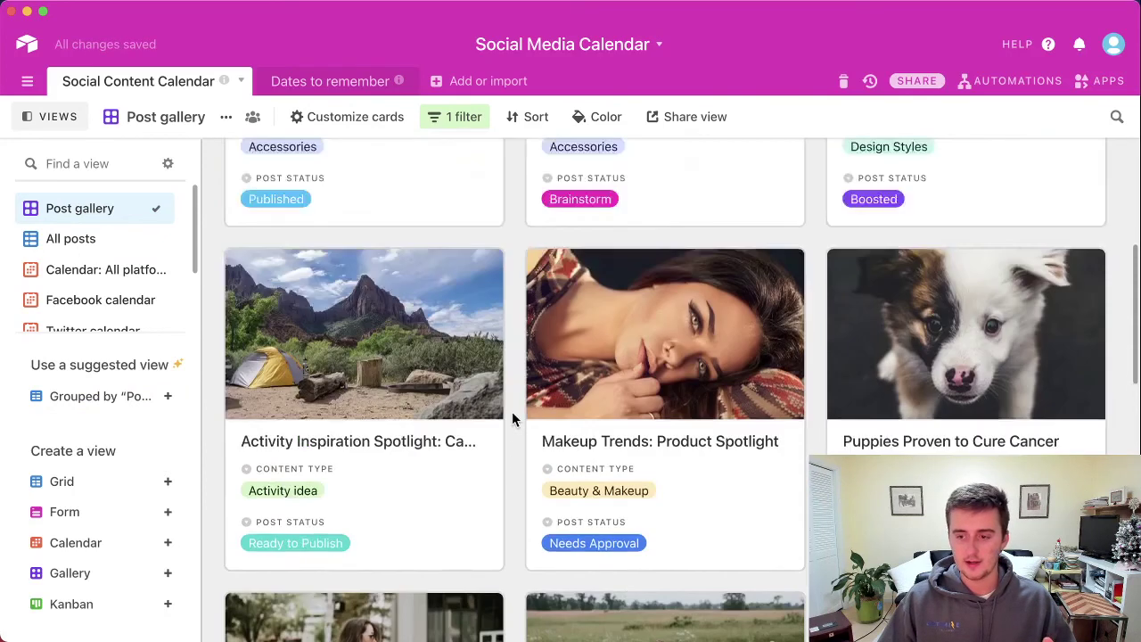
scroll(511, 415, "up", 3)
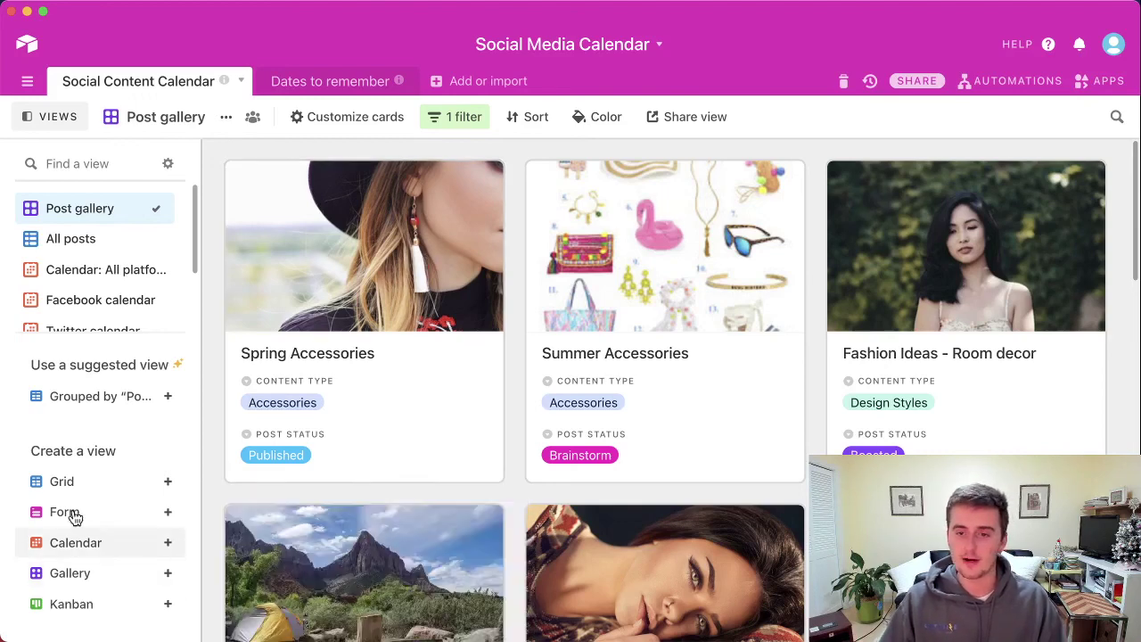
Step: Look through the remaining saved views of the Social Content Calendar table
scroll(102, 269, "down", 2)
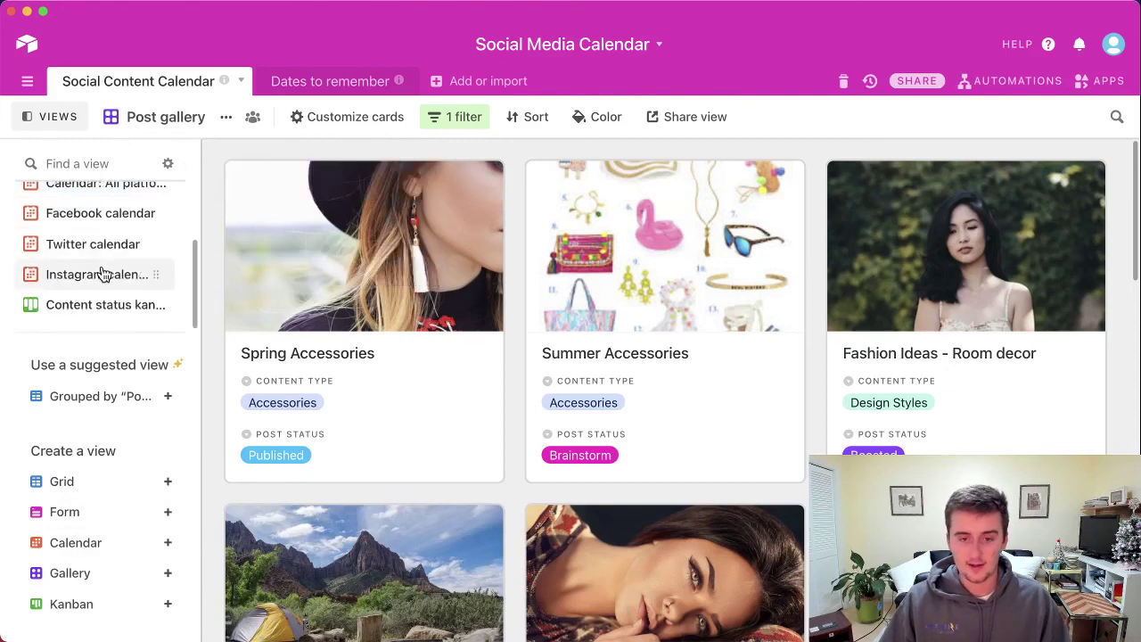